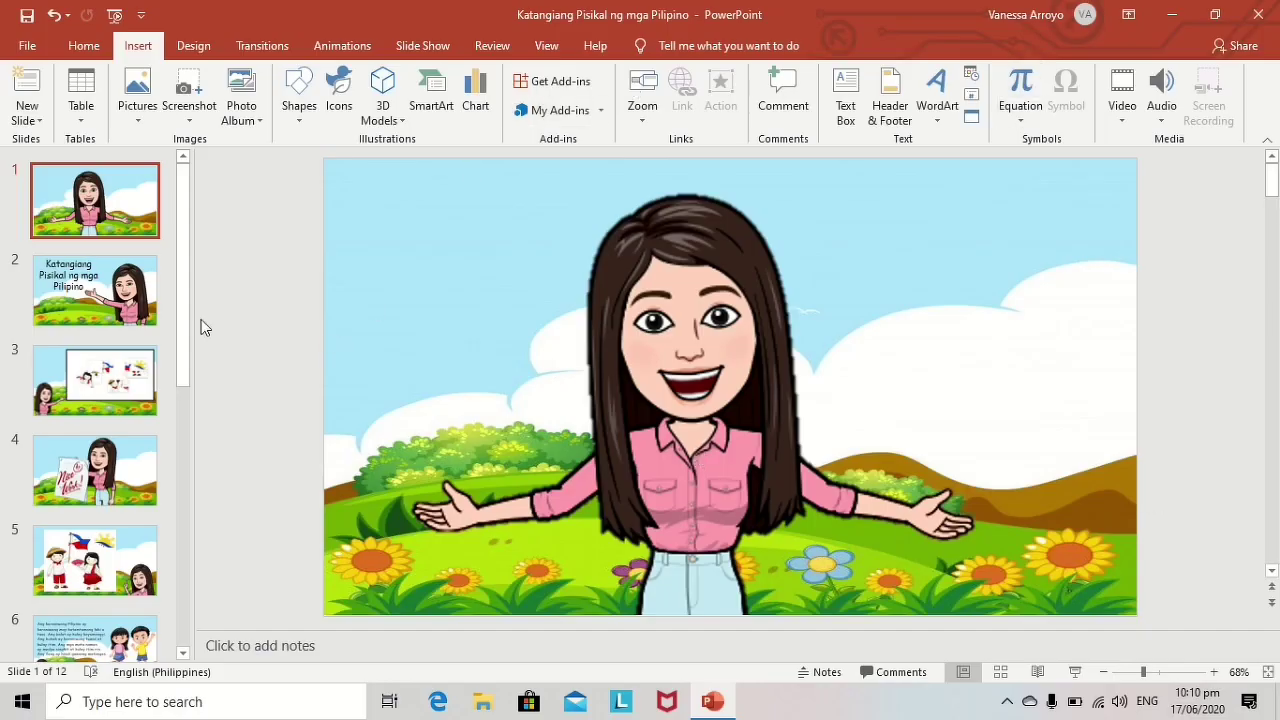
# Give slide 1's character picture a Zoom entrance animation.
pyautogui.scroll(-5, 85, 208)
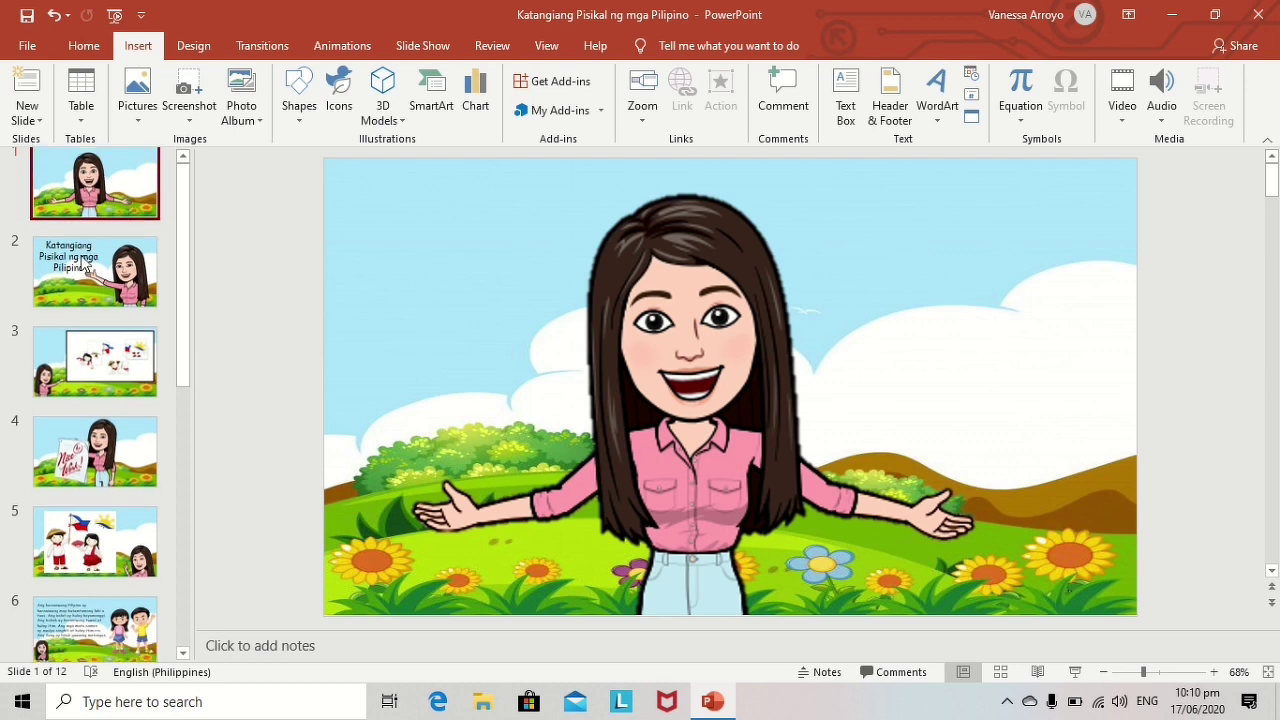
pyautogui.scroll(-3, 113, 478)
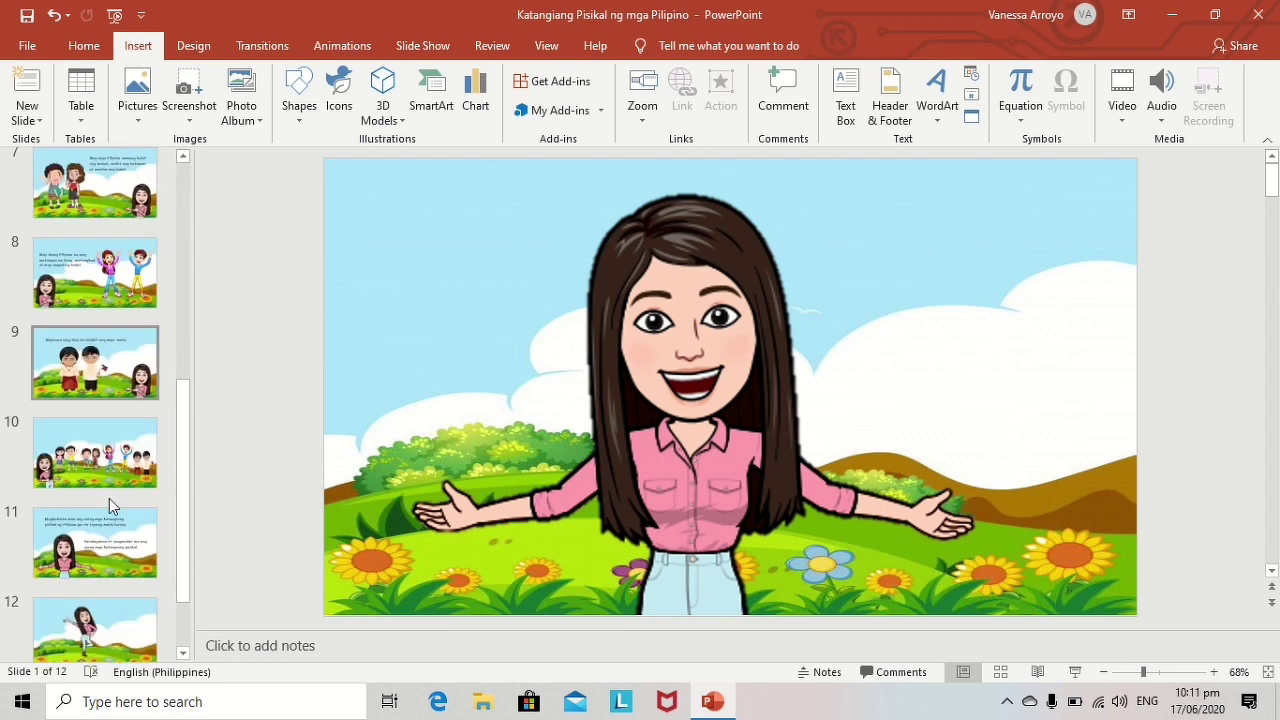
pyautogui.scroll(8, 111, 617)
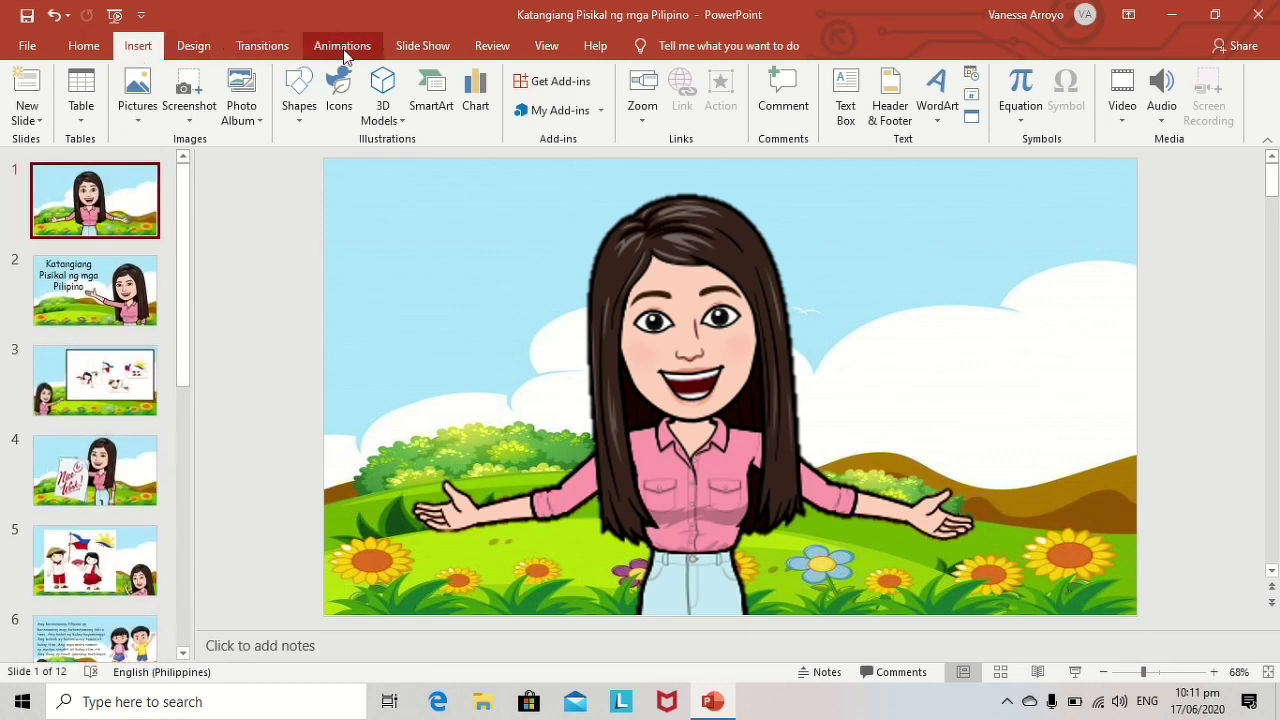
pyautogui.click(708, 305)
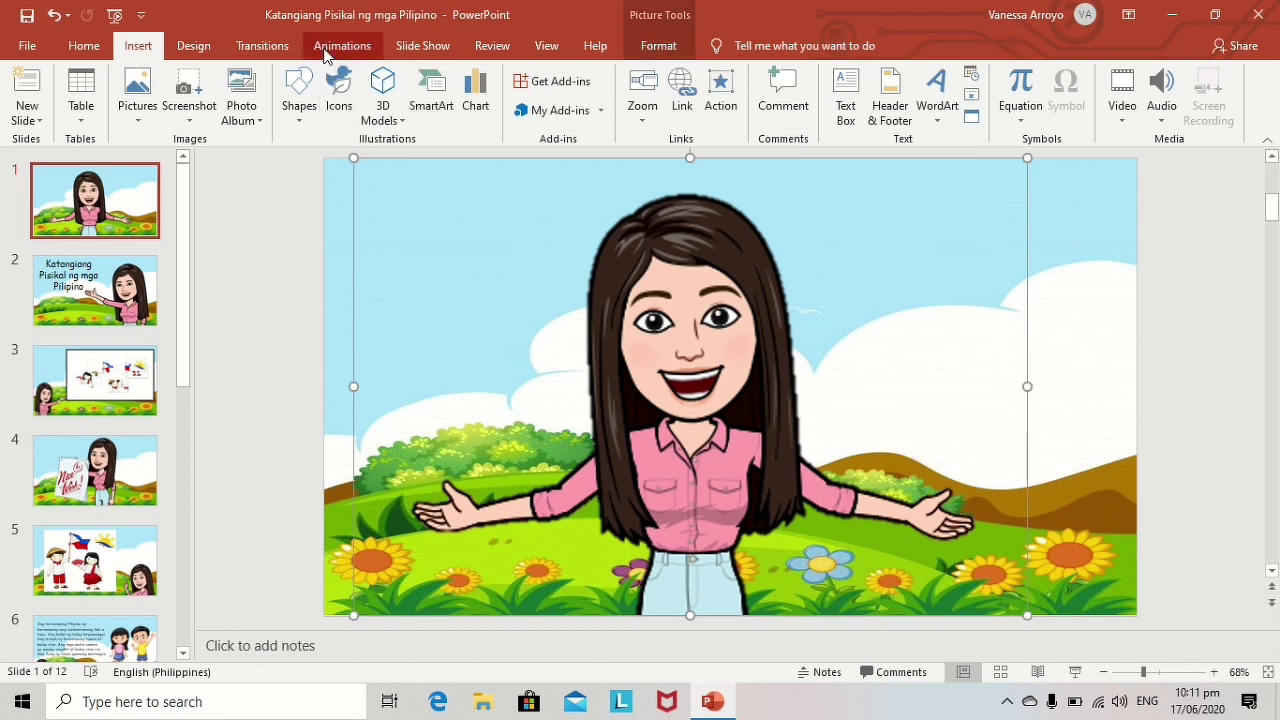
pyautogui.click(324, 47)
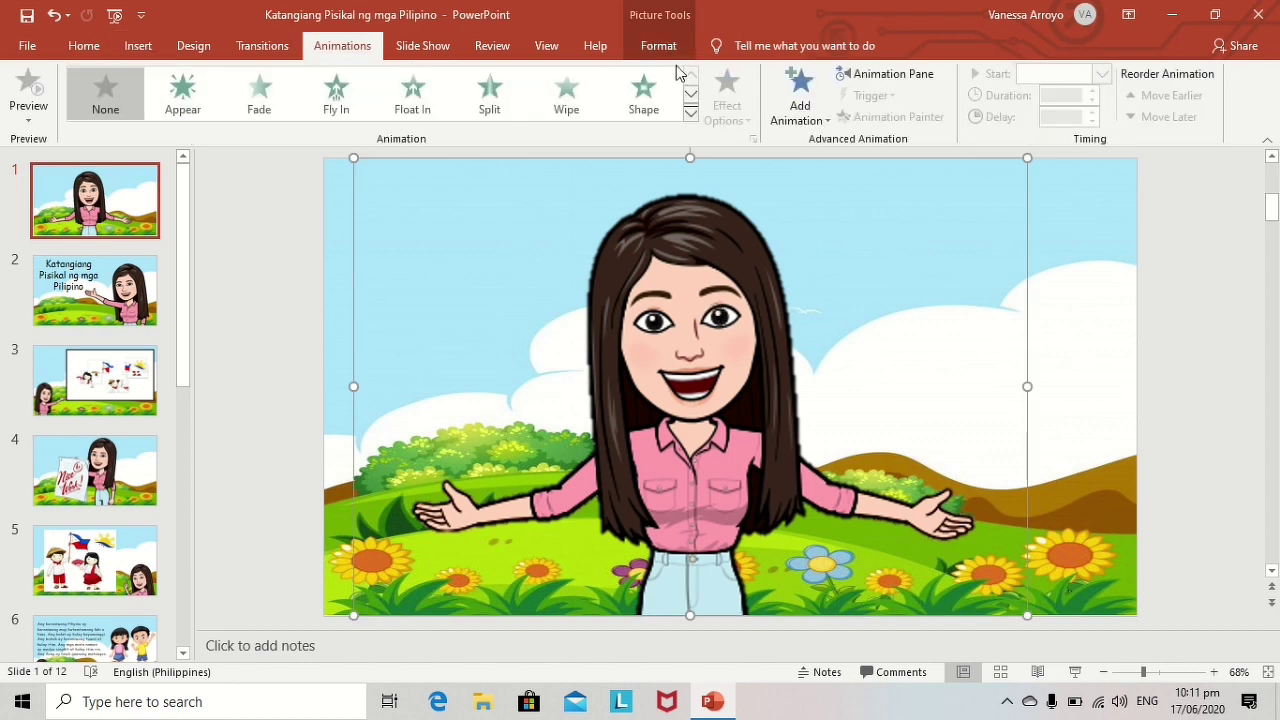
pyautogui.click(691, 94)
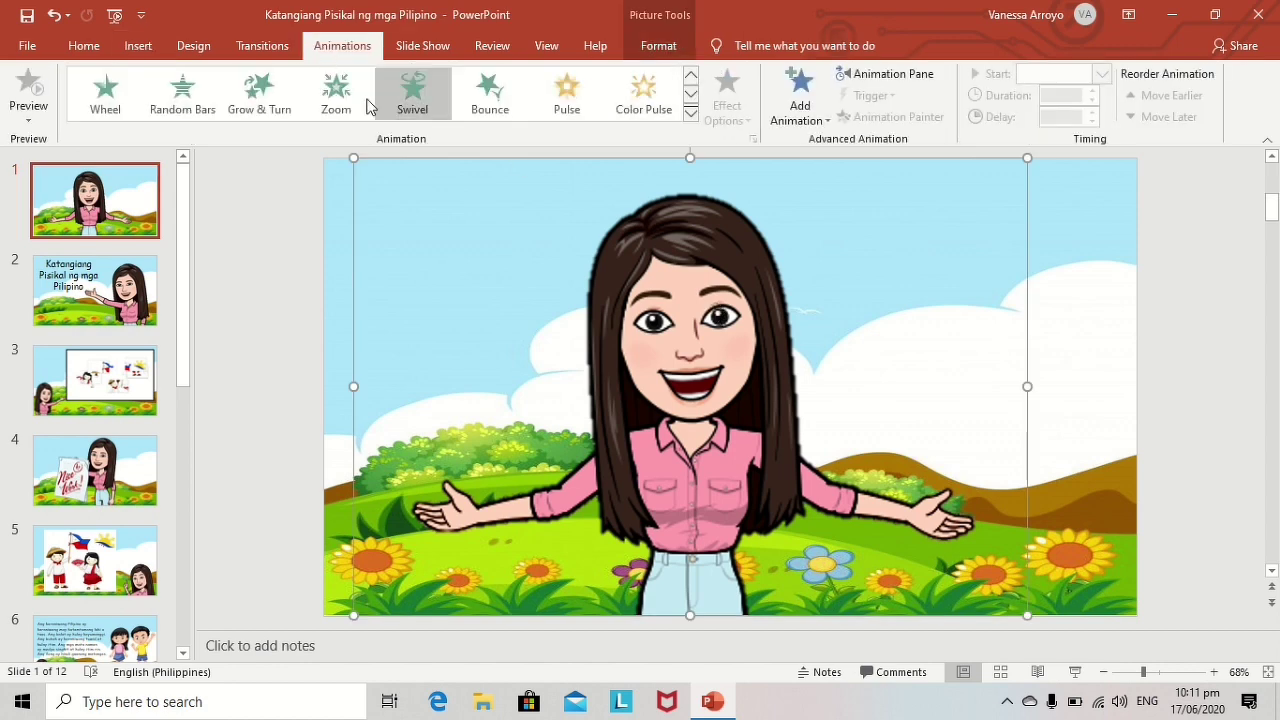
pyautogui.click(336, 100)
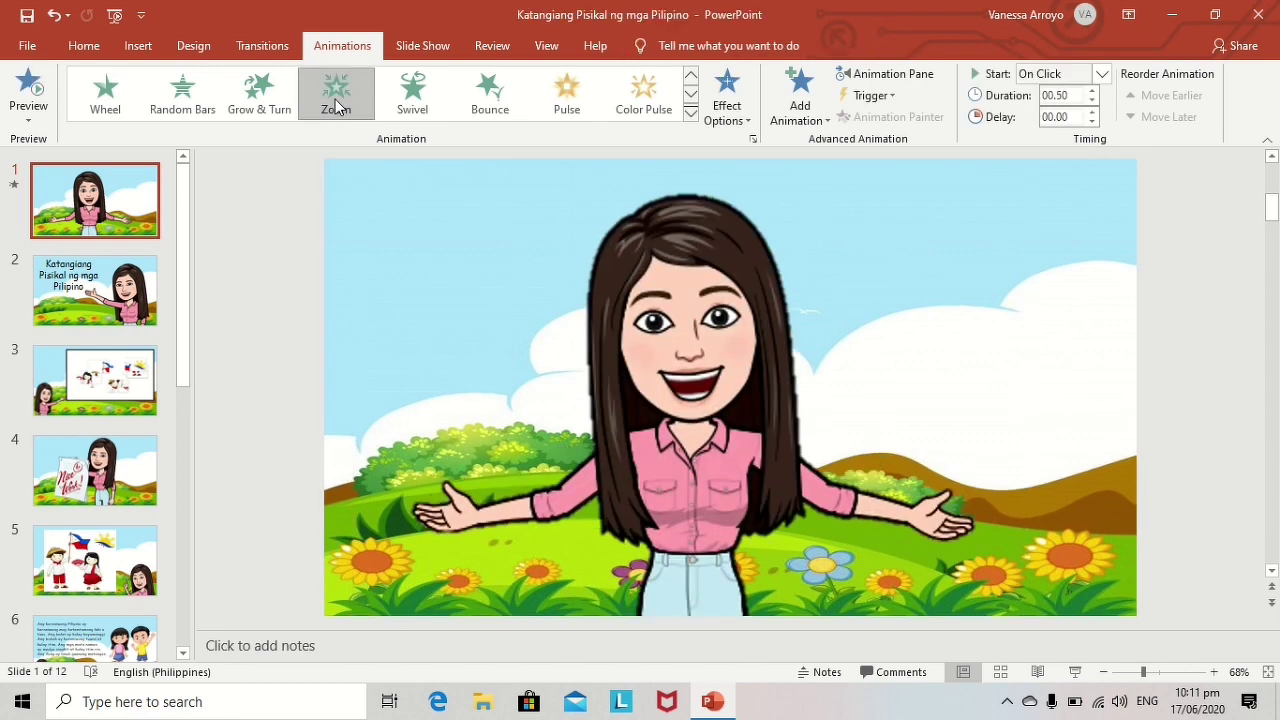
# On slide 2, make the teacher picture Float In and the title Fly In.
pyautogui.click(157, 297)
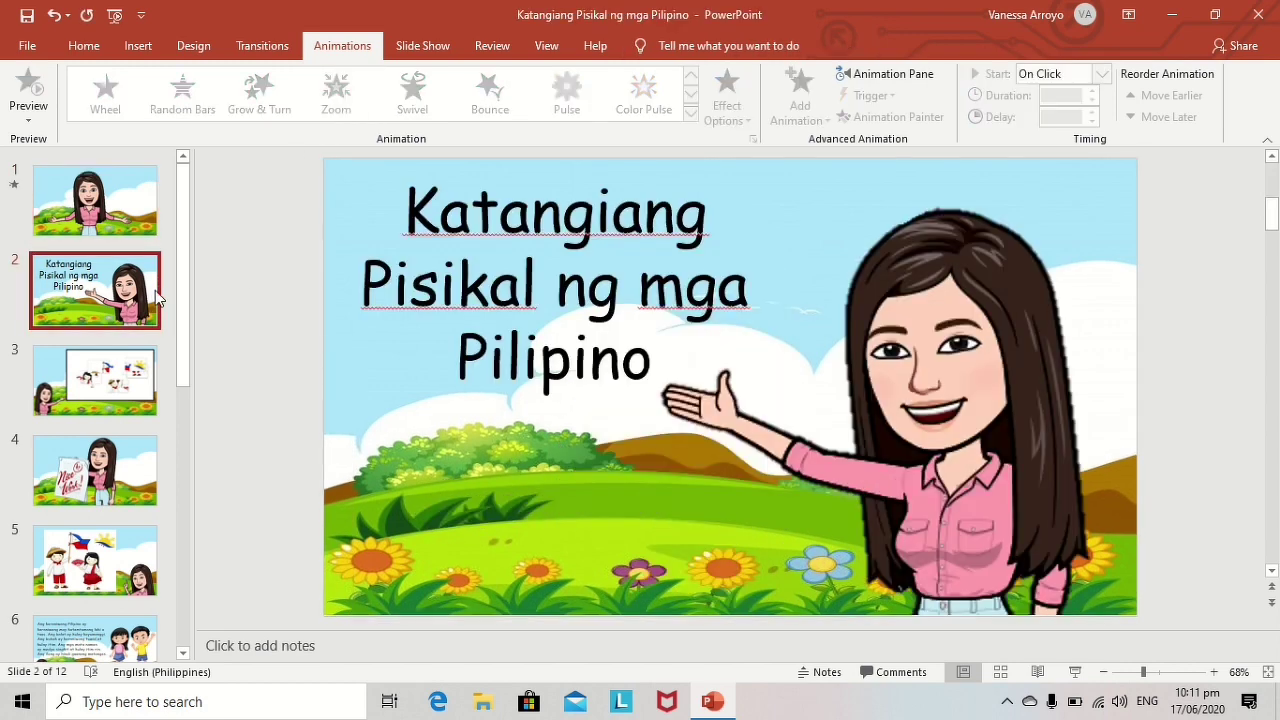
pyautogui.click(937, 365)
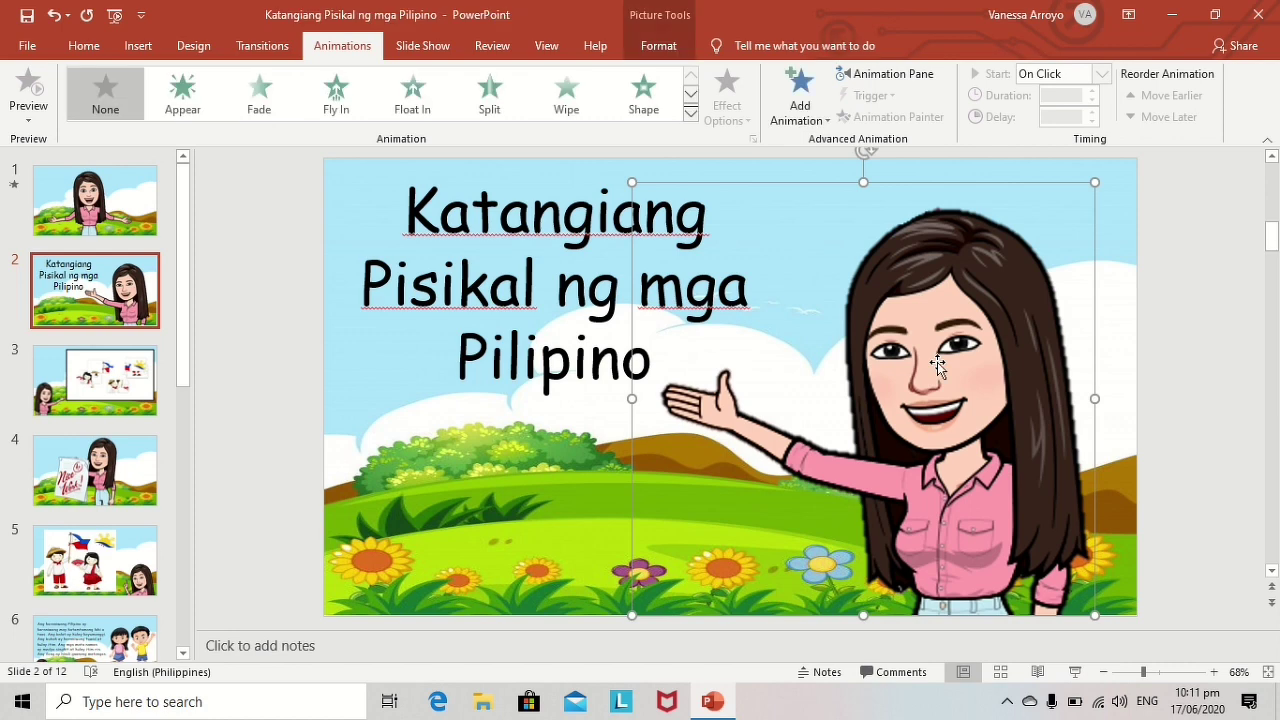
pyautogui.click(412, 97)
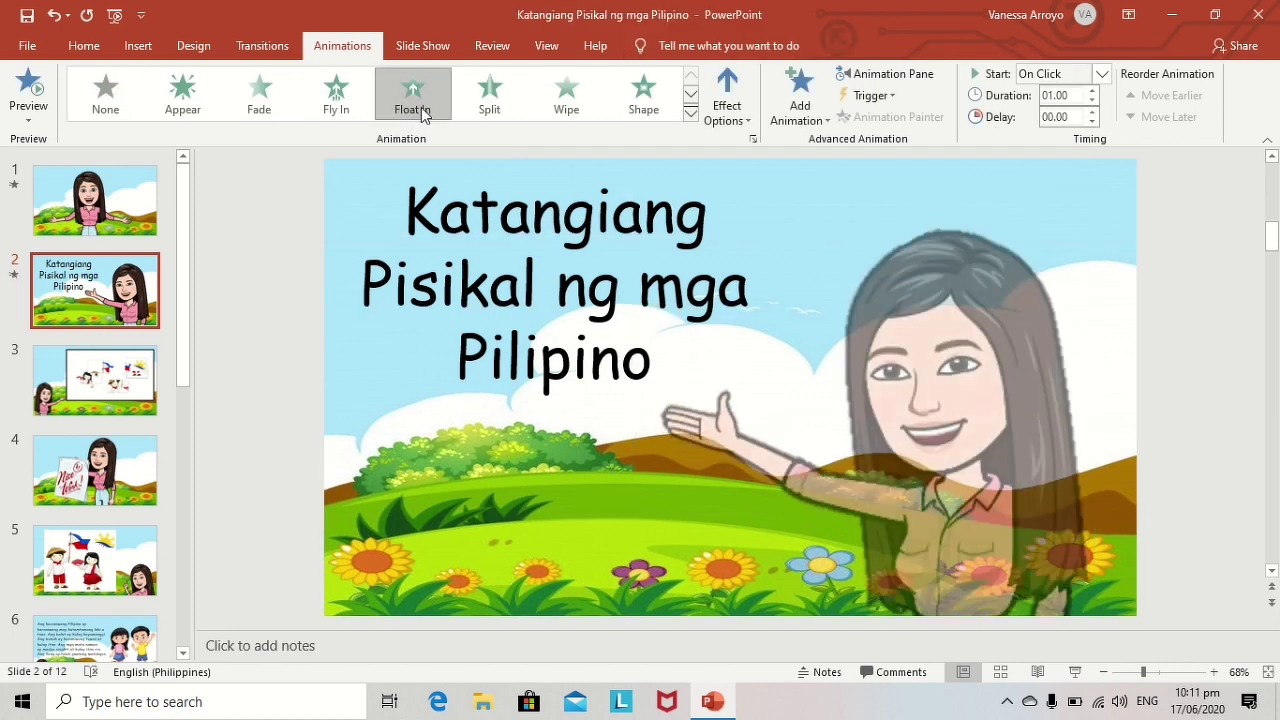
pyautogui.click(476, 178)
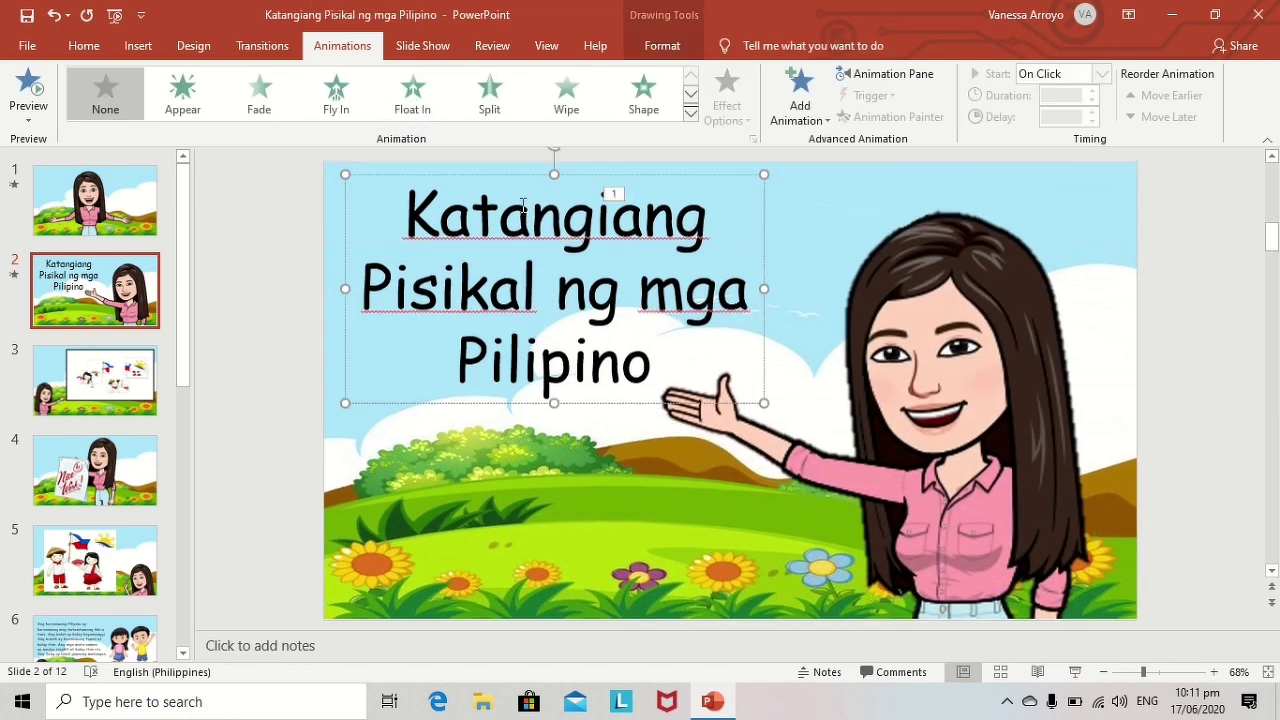
pyautogui.click(338, 95)
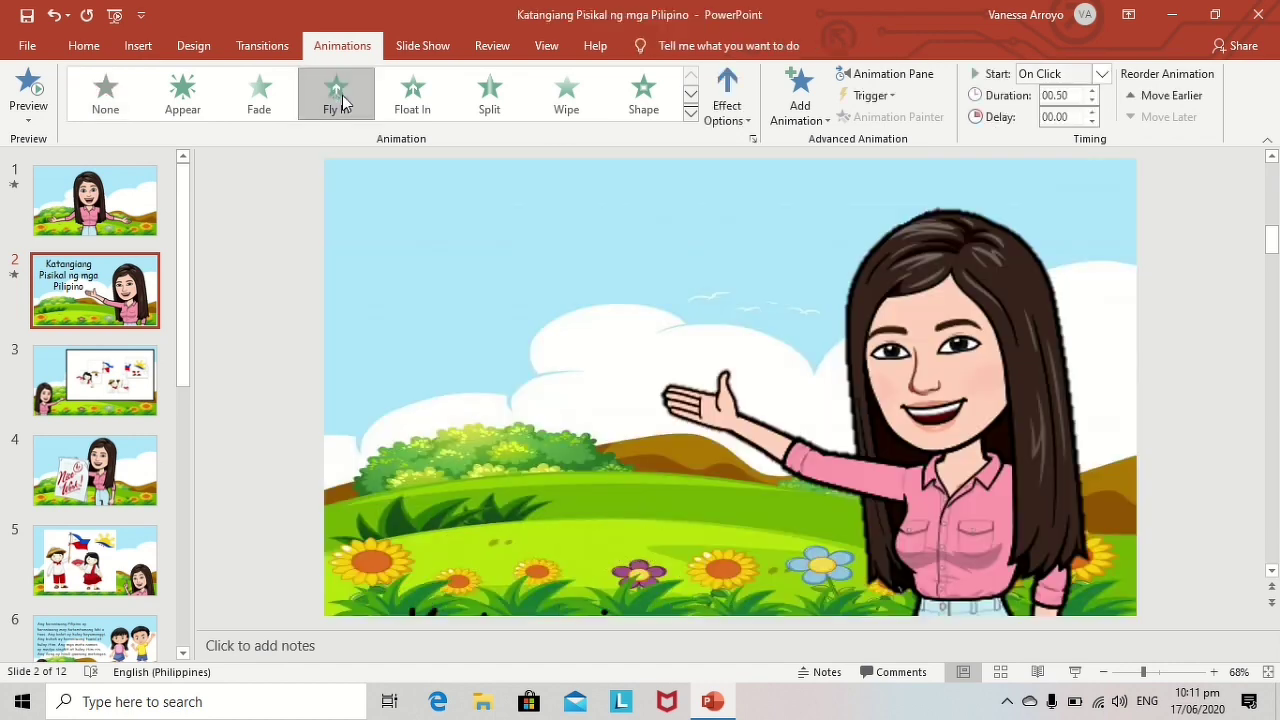
pyautogui.click(42, 383)
# Make slide 3's girl and slide 4's Nice Work picture Float In, and slide 3's puzzle video Fly In.
pyautogui.click(380, 437)
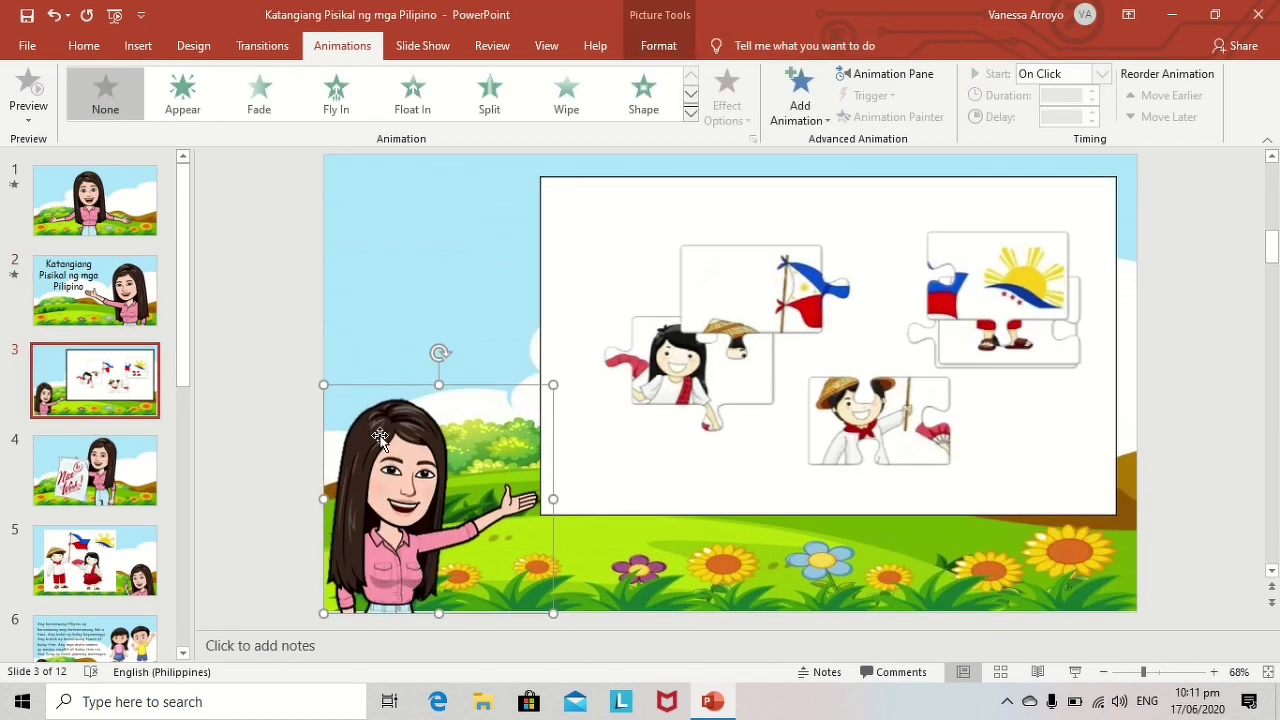
pyautogui.click(413, 110)
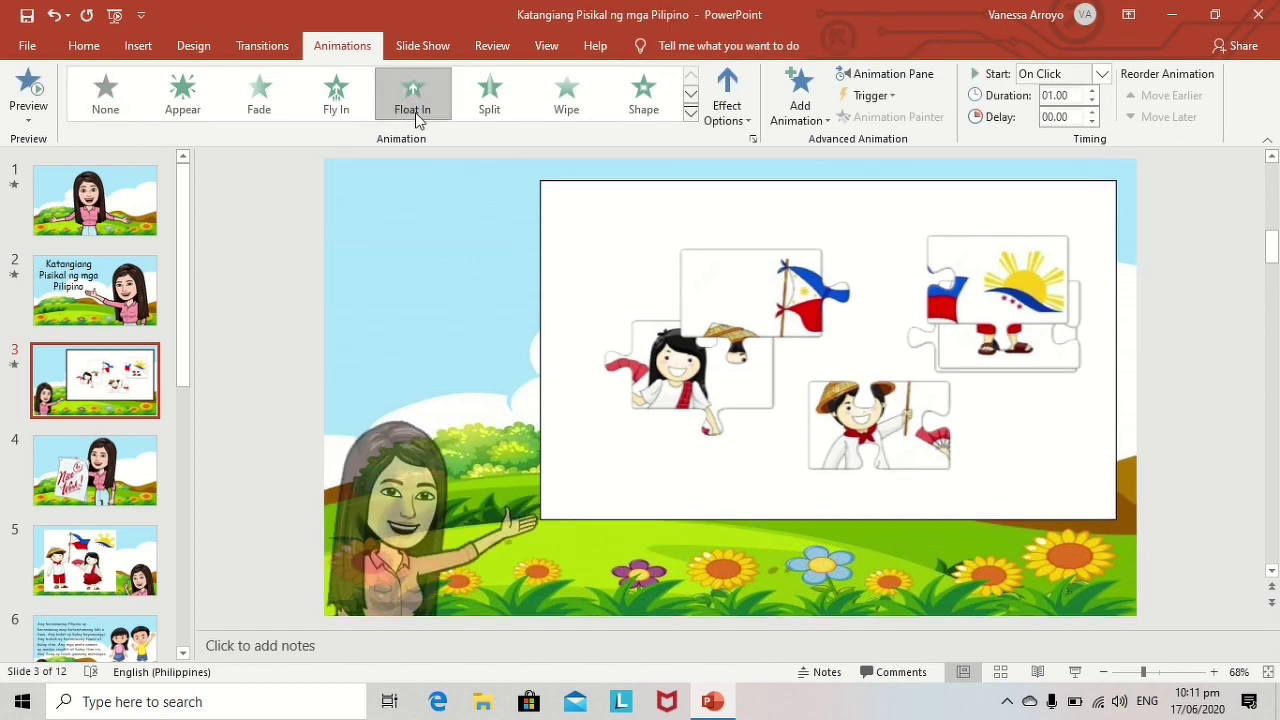
pyautogui.click(714, 192)
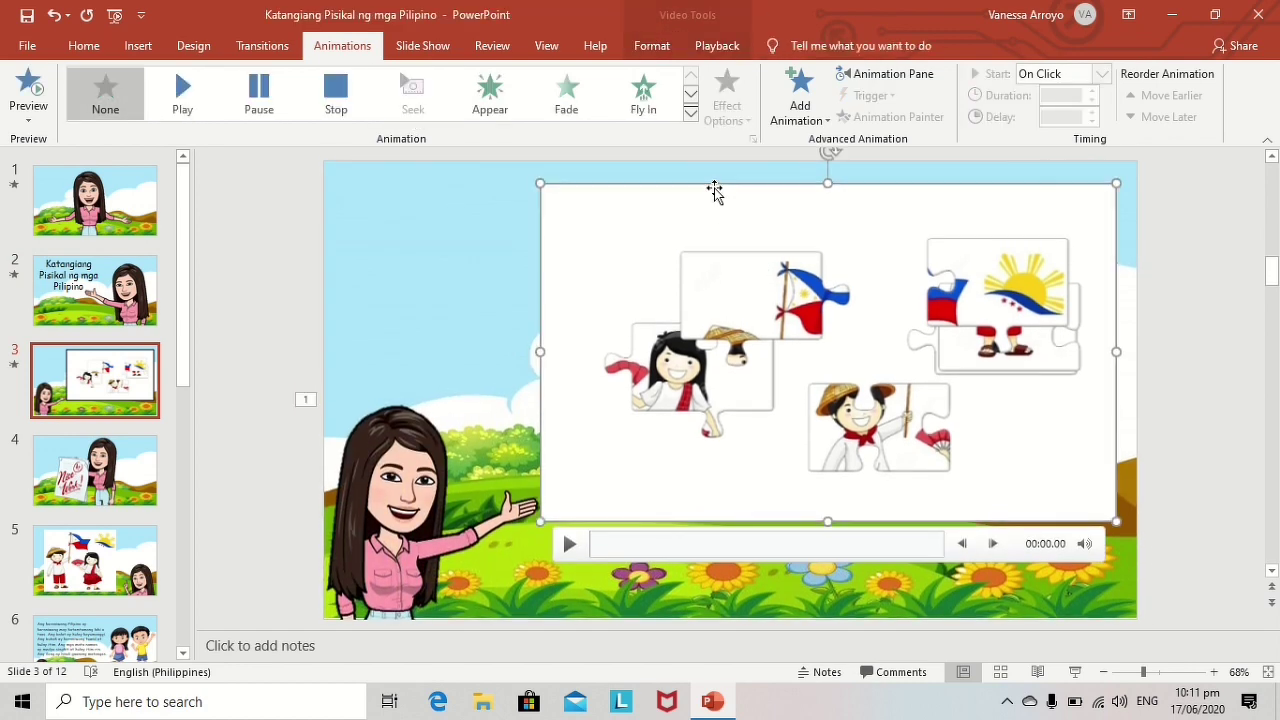
pyautogui.click(657, 100)
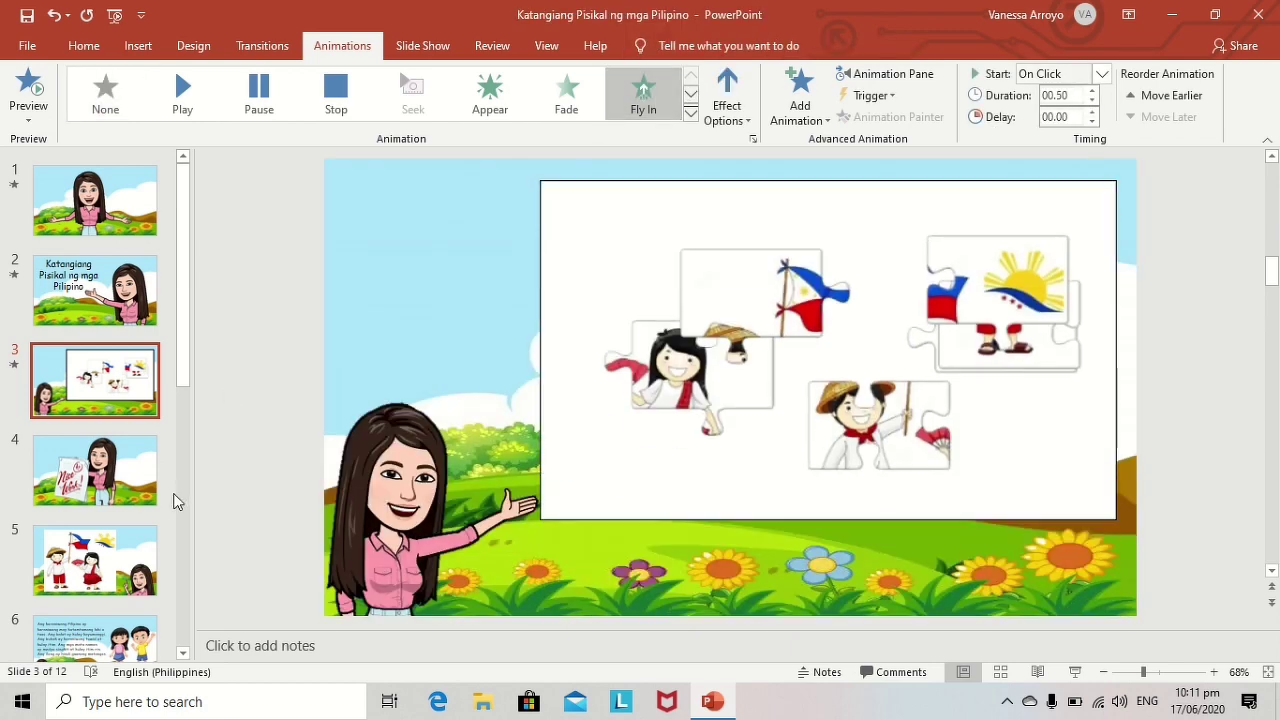
pyautogui.click(137, 505)
pyautogui.click(790, 385)
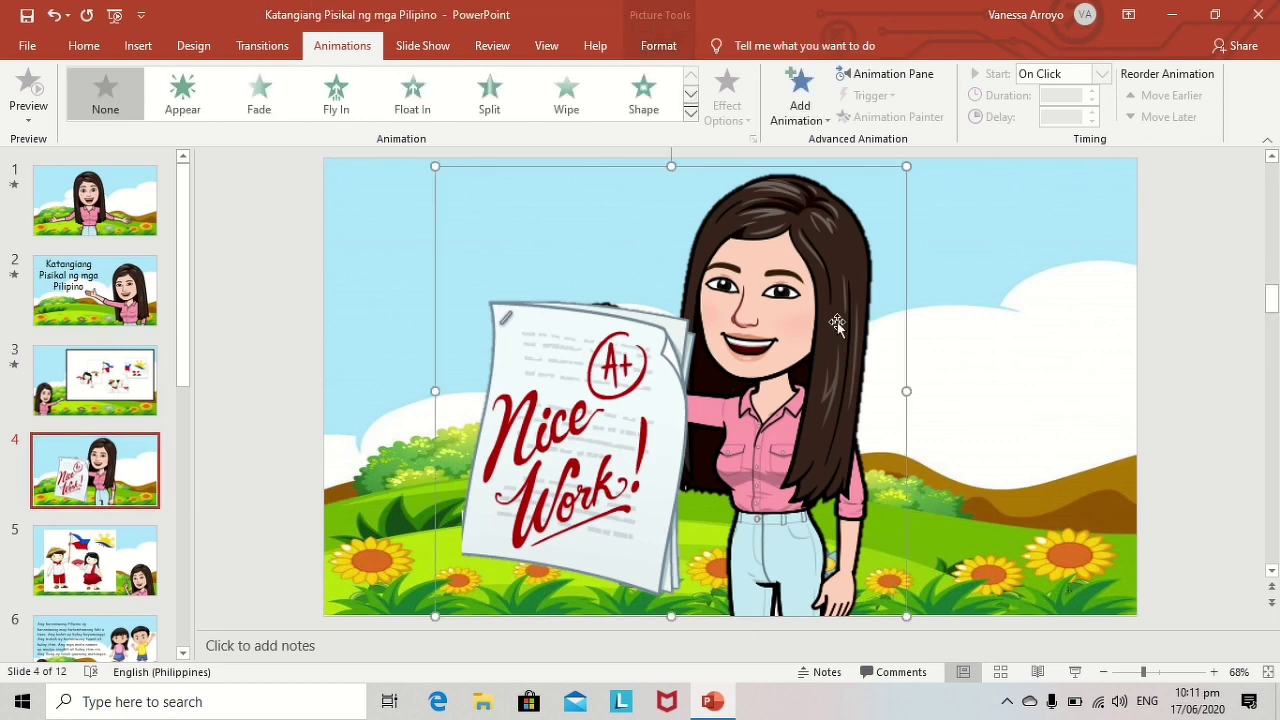
pyautogui.click(405, 88)
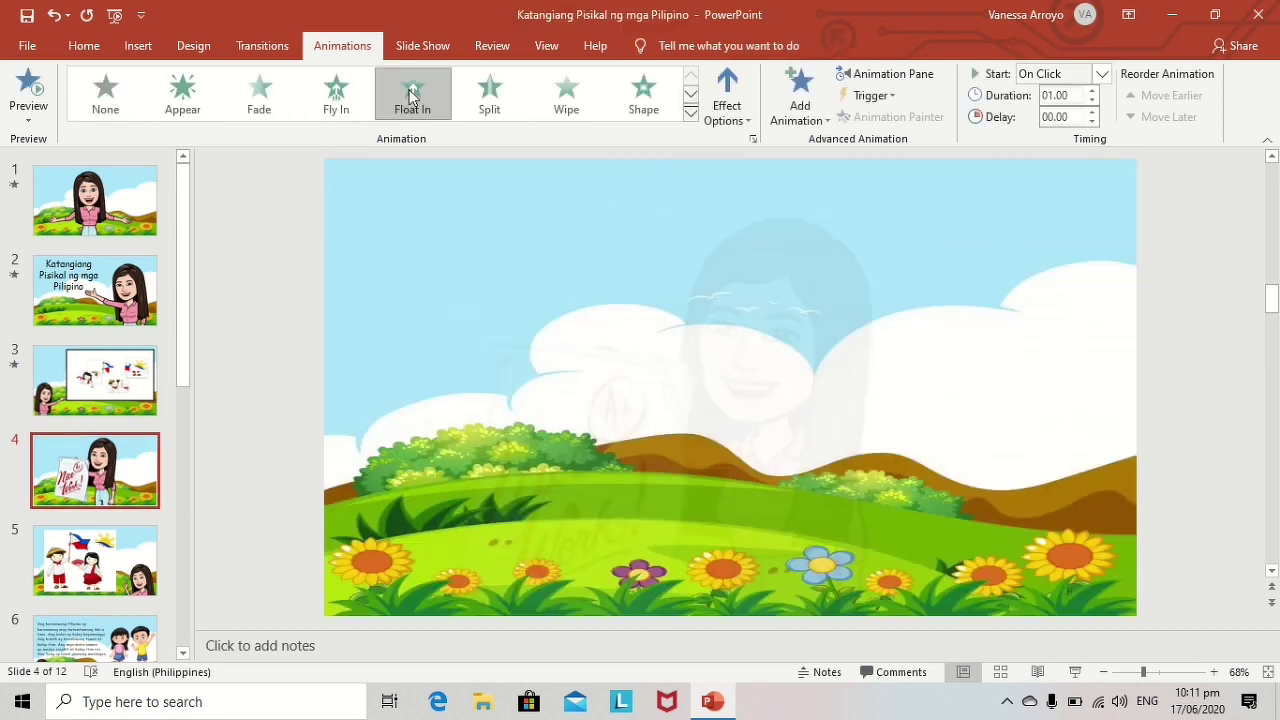
# On slide 5, make the character picture Float In and the Filipino children picture Fly In.
pyautogui.click(114, 580)
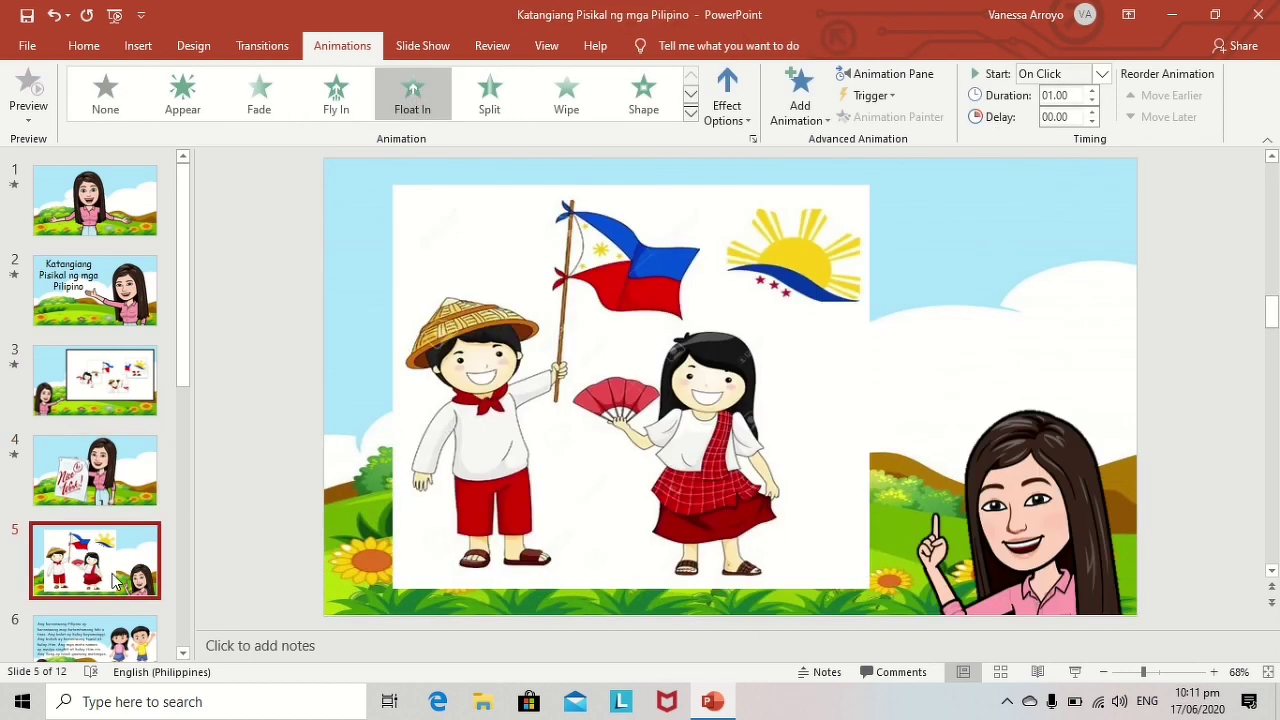
pyautogui.click(1036, 505)
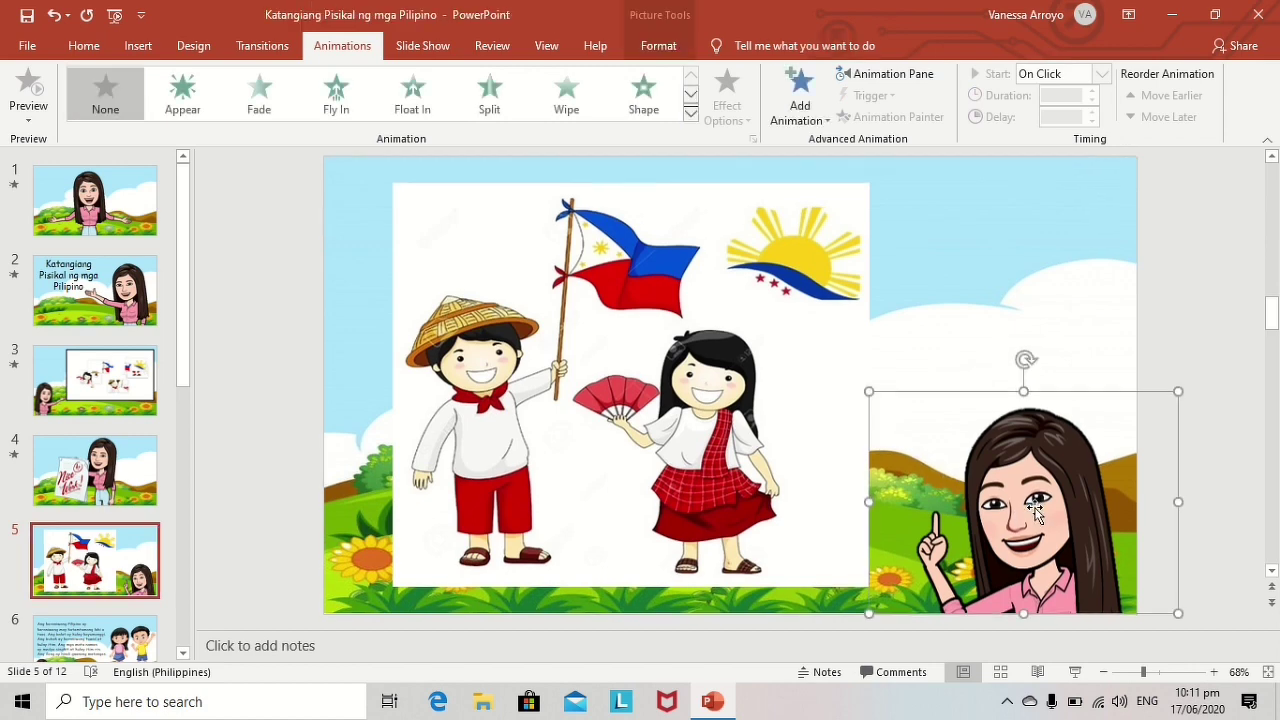
pyautogui.click(413, 100)
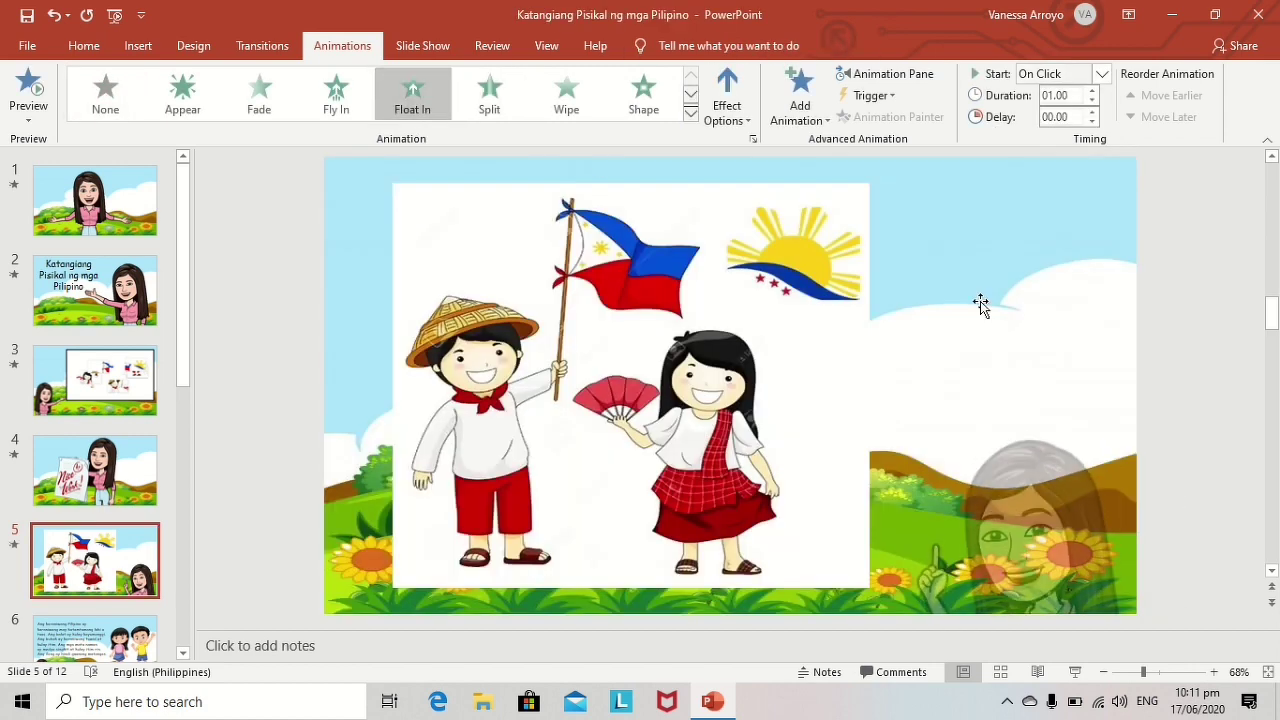
pyautogui.click(488, 240)
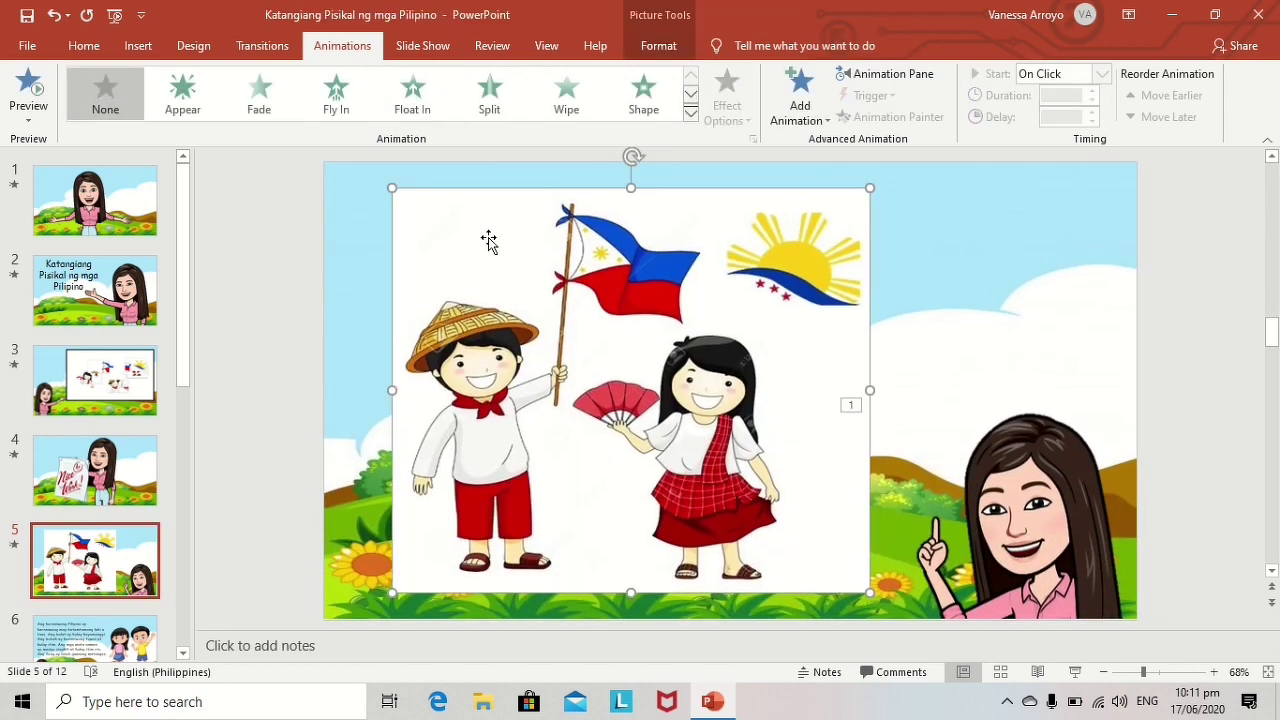
pyautogui.click(340, 100)
pyautogui.click(94, 614)
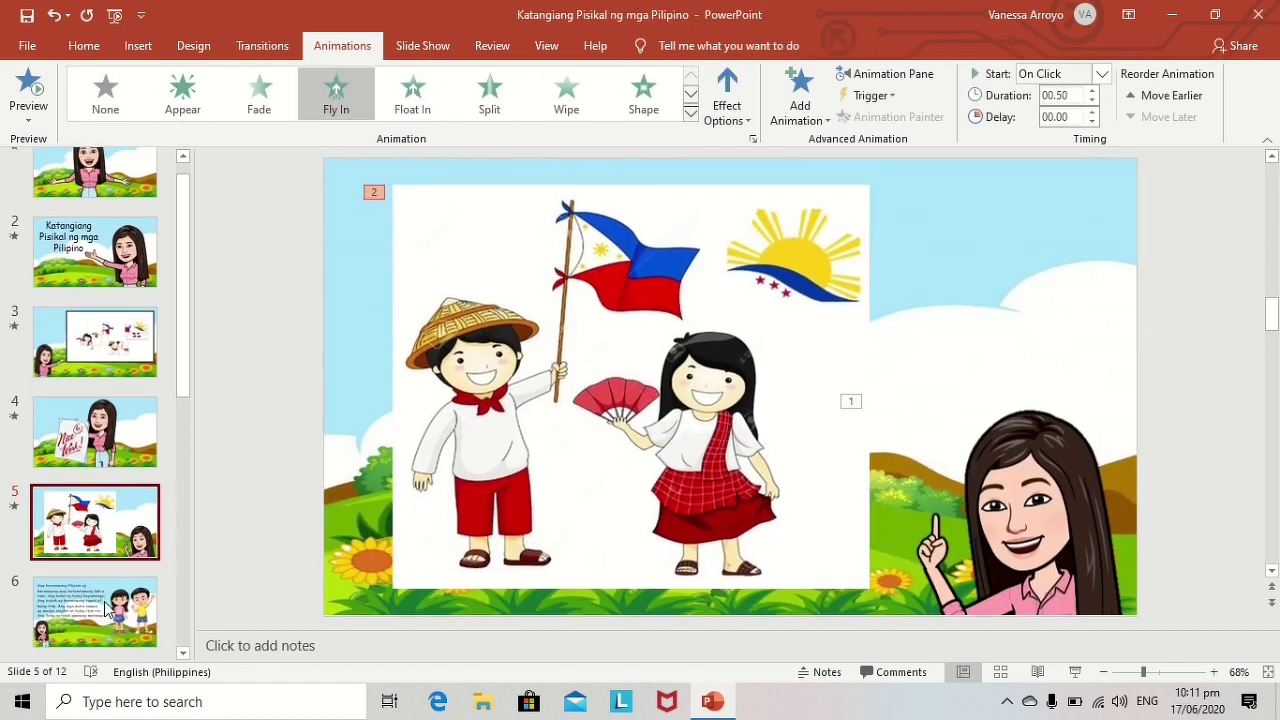
pyautogui.click(392, 559)
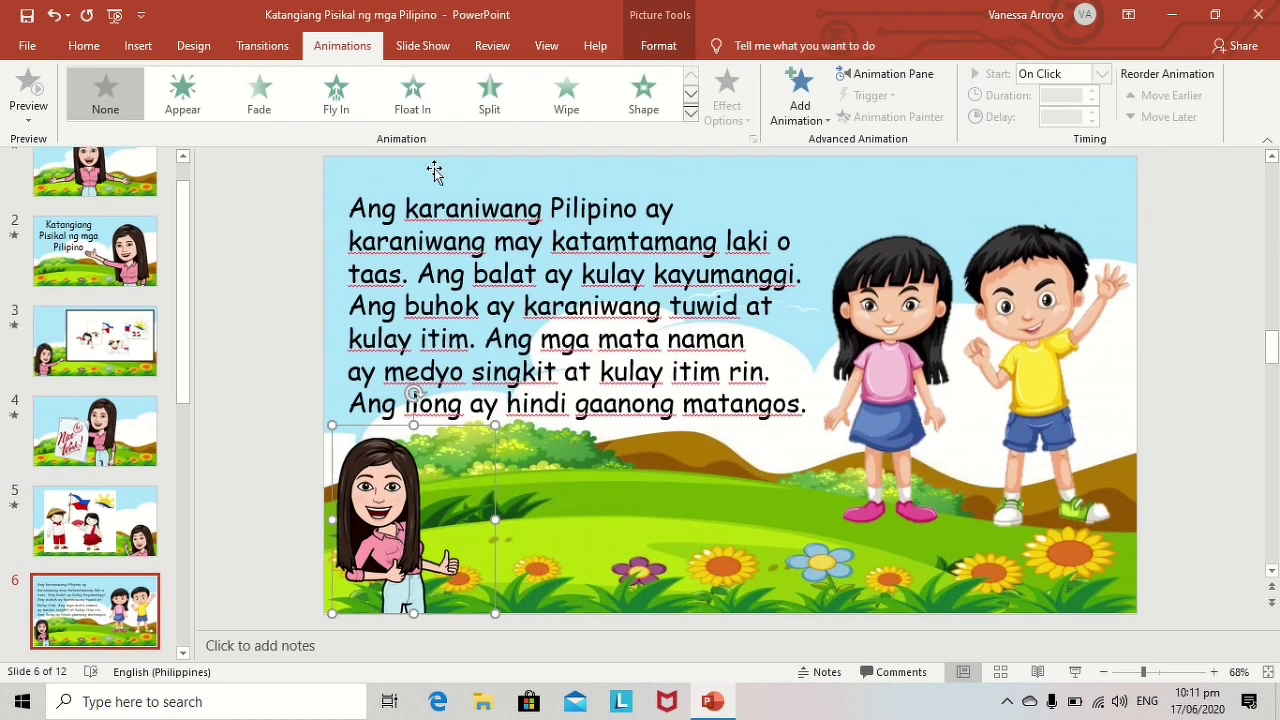
# On slide 6, make the character and two children Float In and the paragraph text Fly In.
pyautogui.click(412, 95)
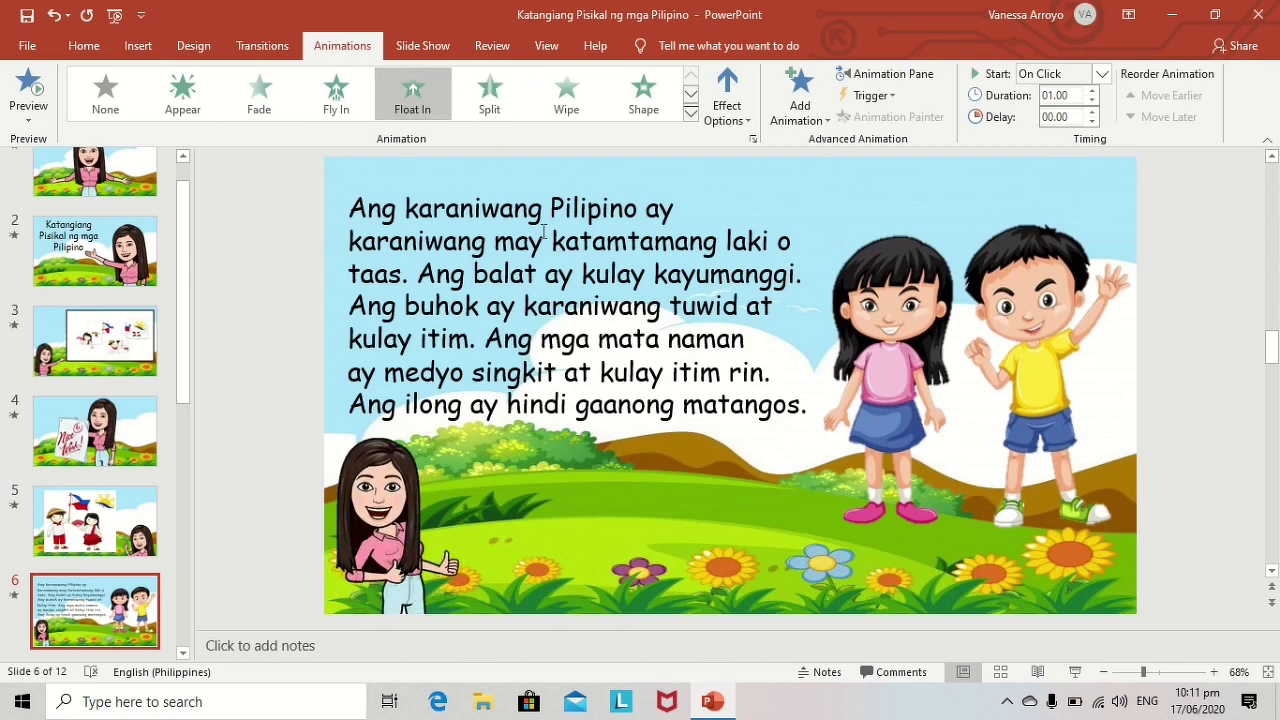
pyautogui.click(554, 198)
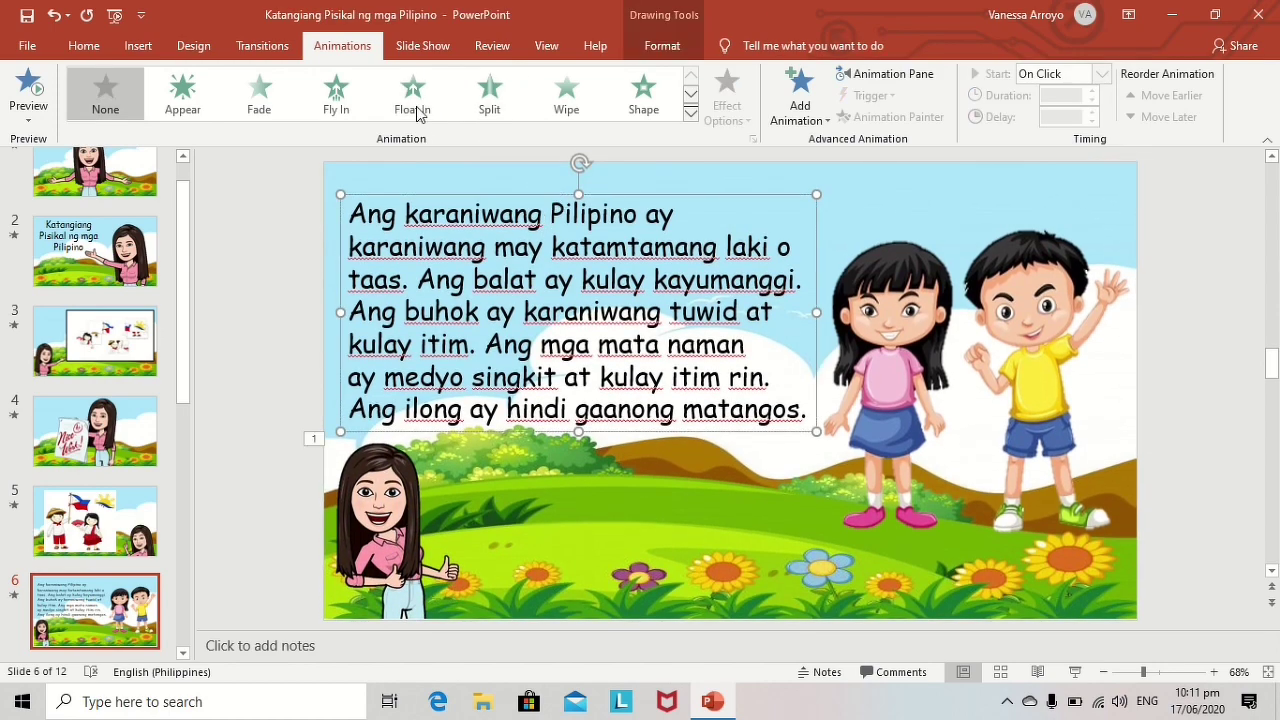
pyautogui.click(336, 95)
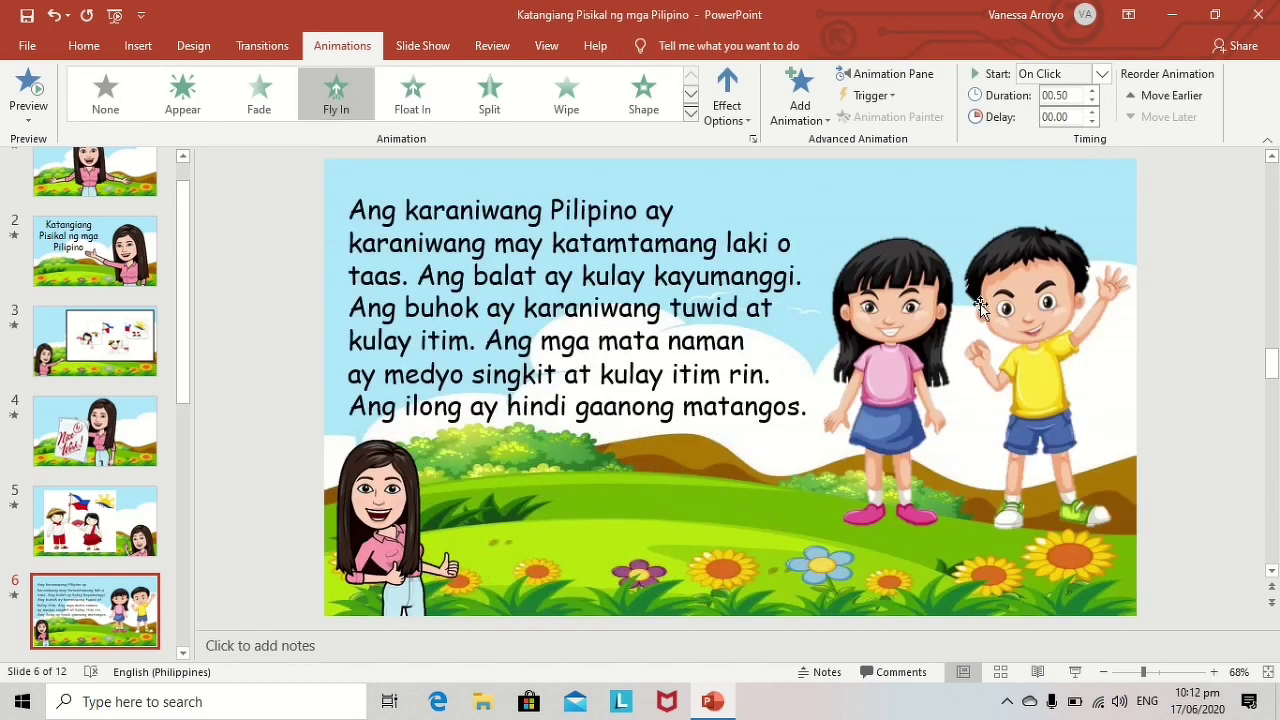
pyautogui.click(980, 304)
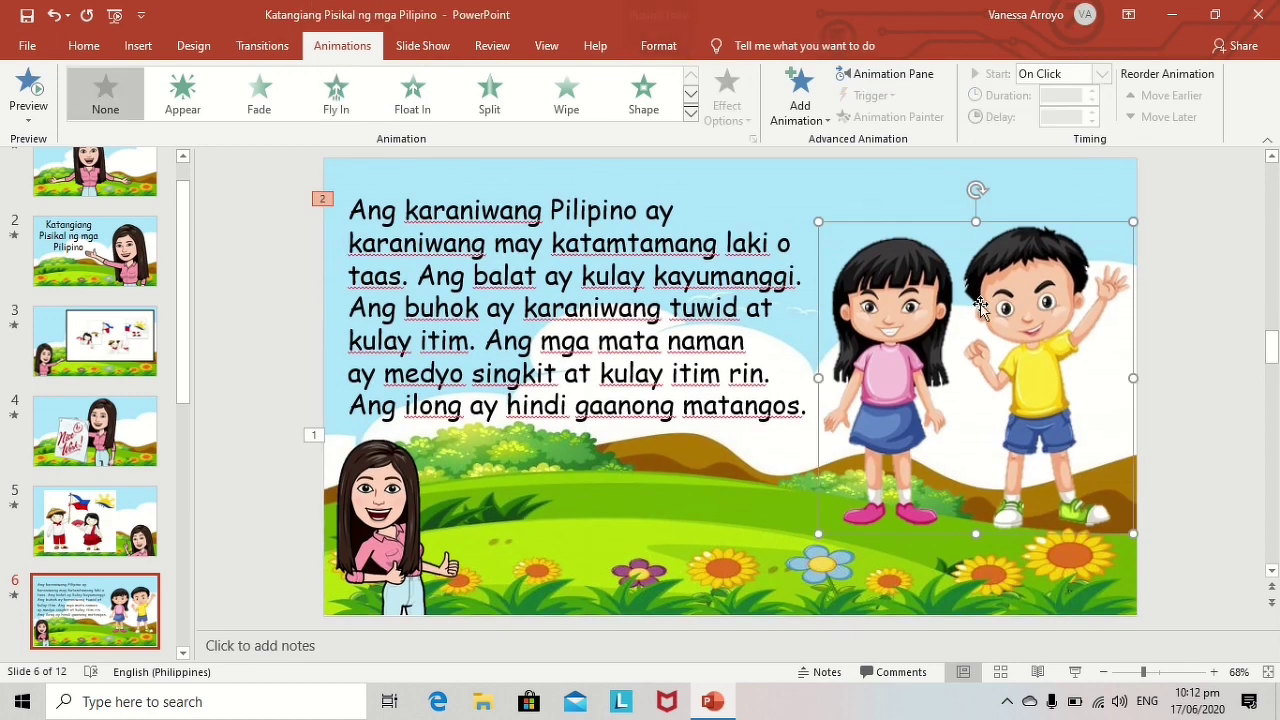
pyautogui.click(423, 95)
# On slide 7, make the teacher and two kids Float In and the text box Fly In.
pyautogui.scroll(-1, 118, 490)
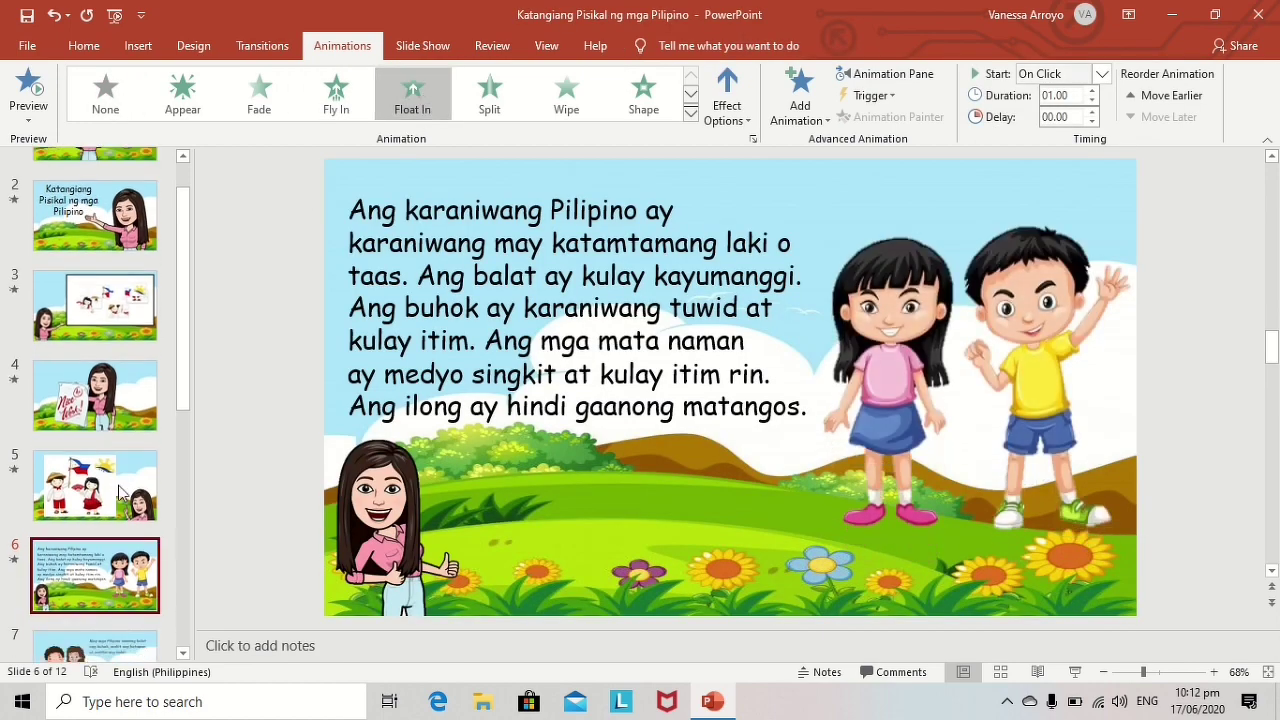
pyautogui.scroll(-3, 118, 490)
pyautogui.click(118, 490)
pyautogui.click(1052, 490)
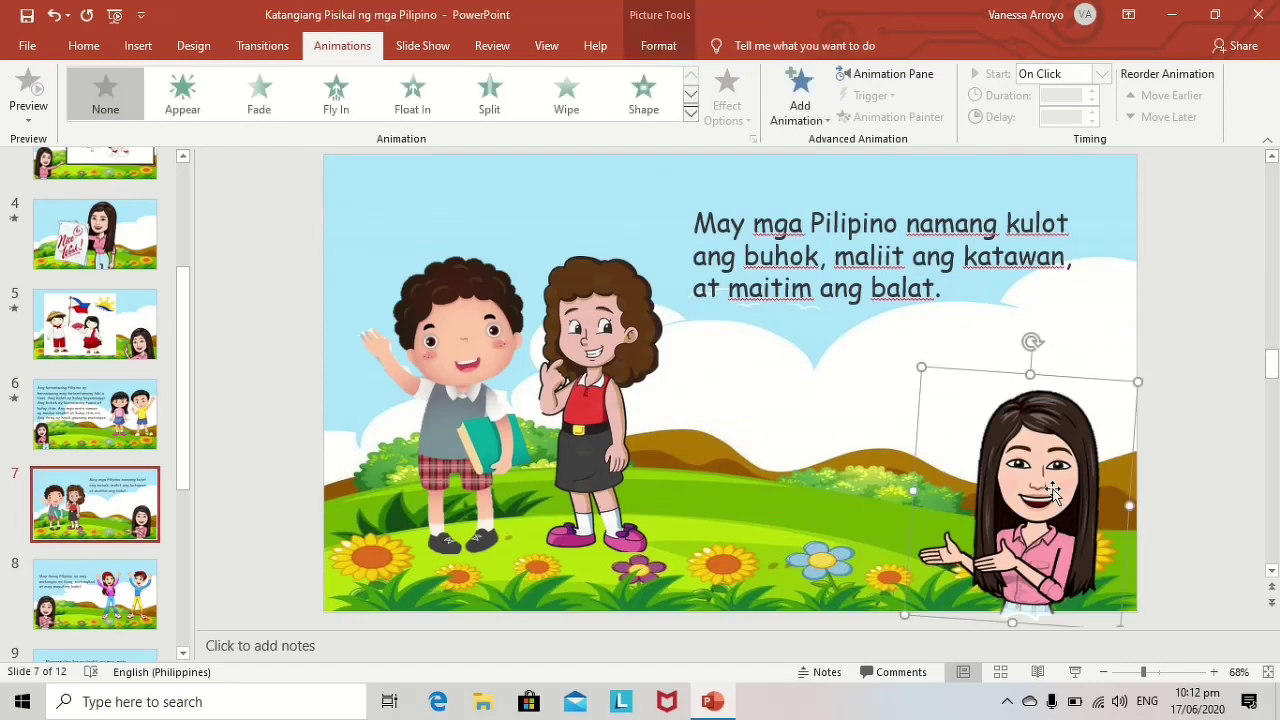
pyautogui.click(408, 112)
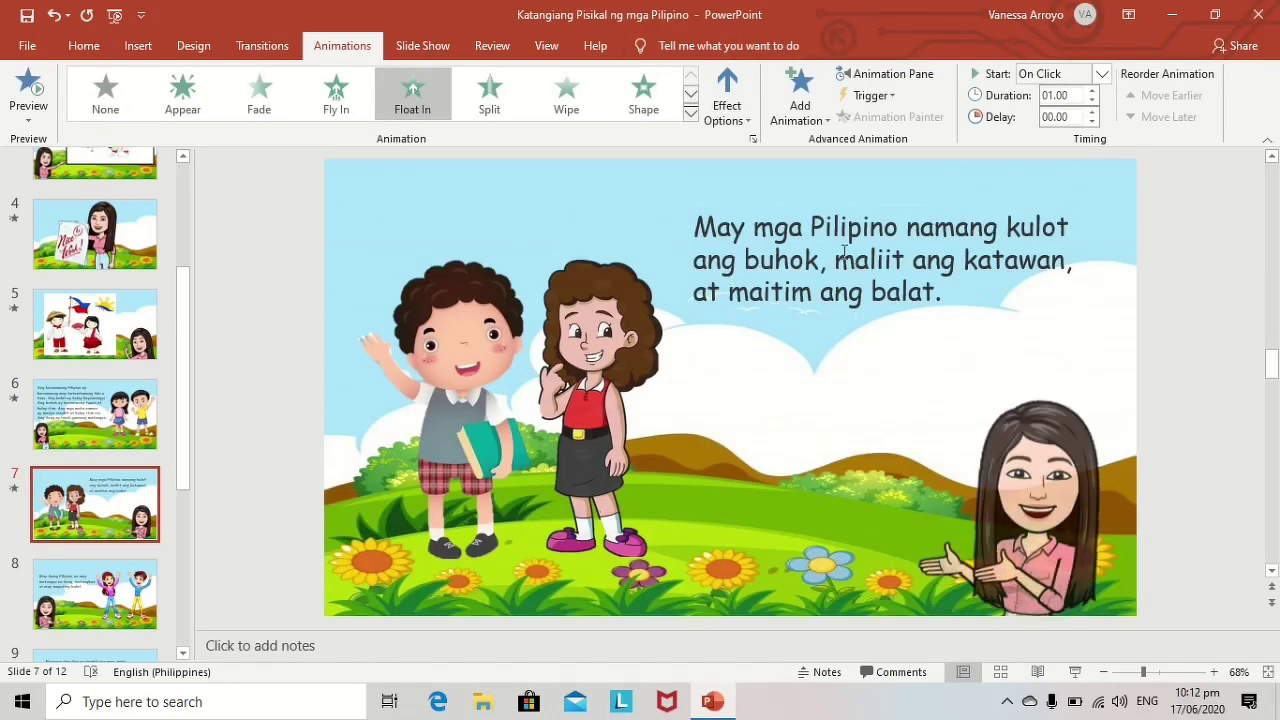
pyautogui.click(842, 226)
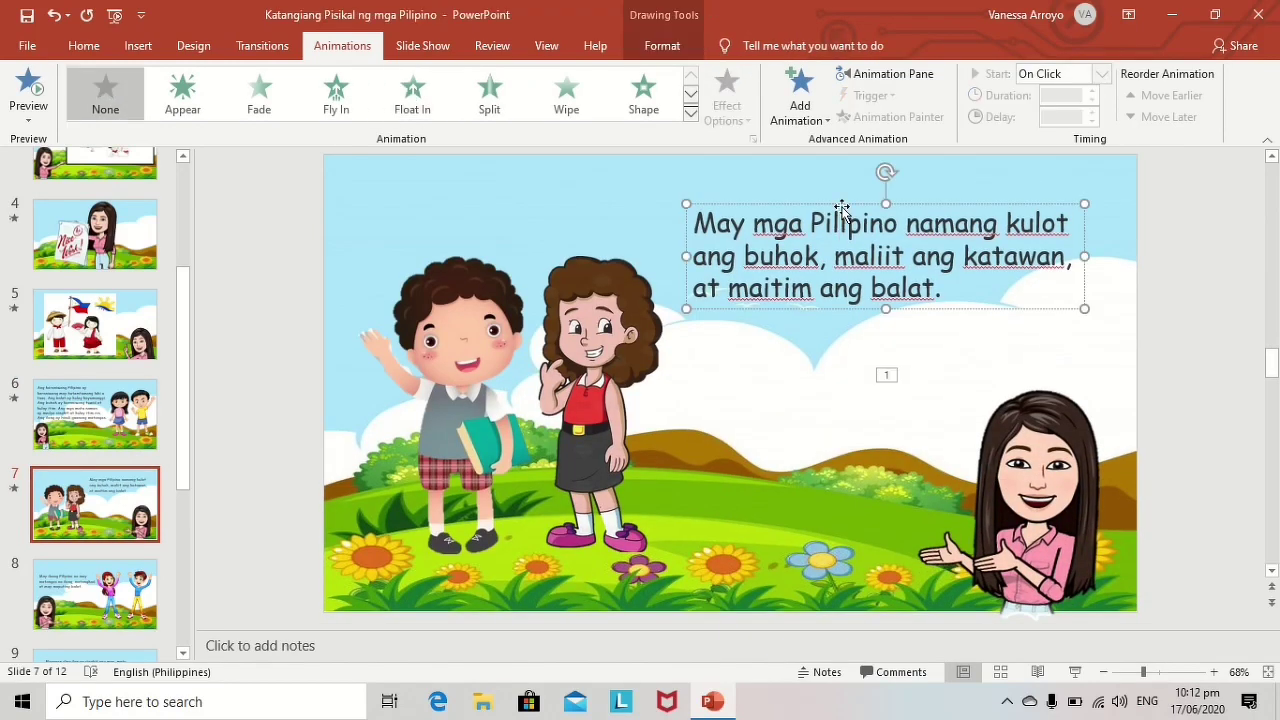
pyautogui.click(355, 104)
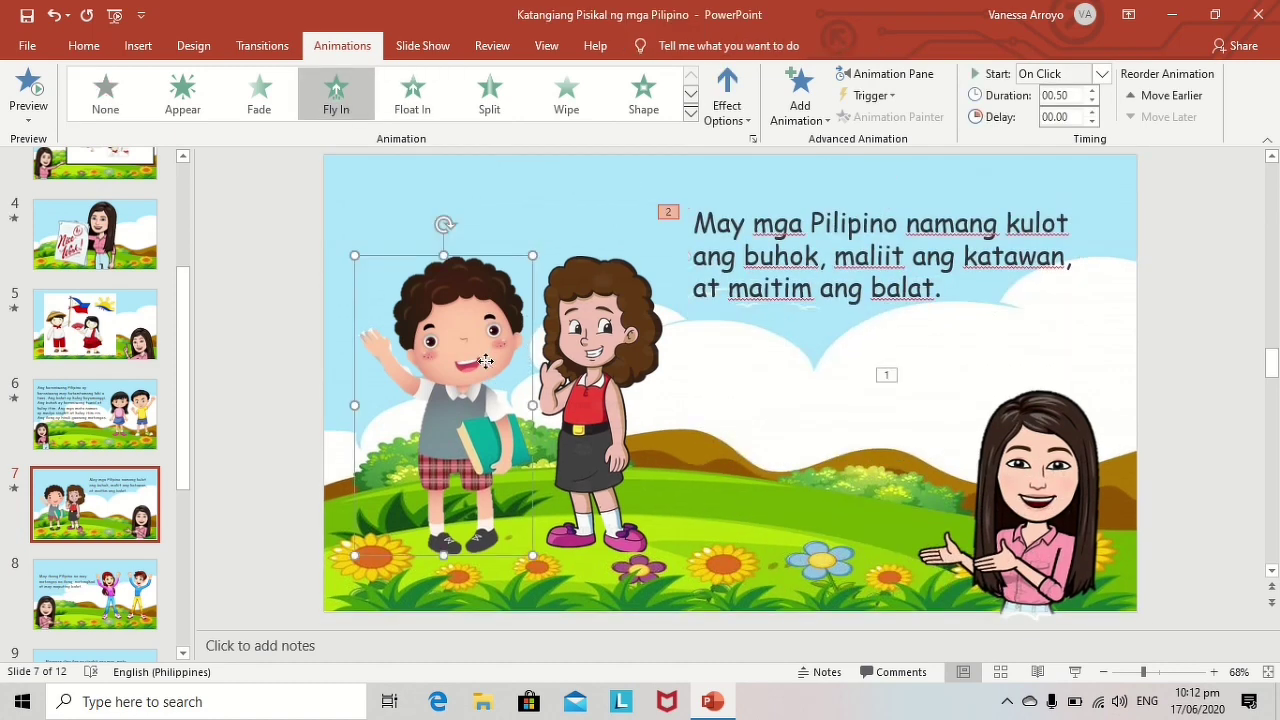
pyautogui.click(404, 100)
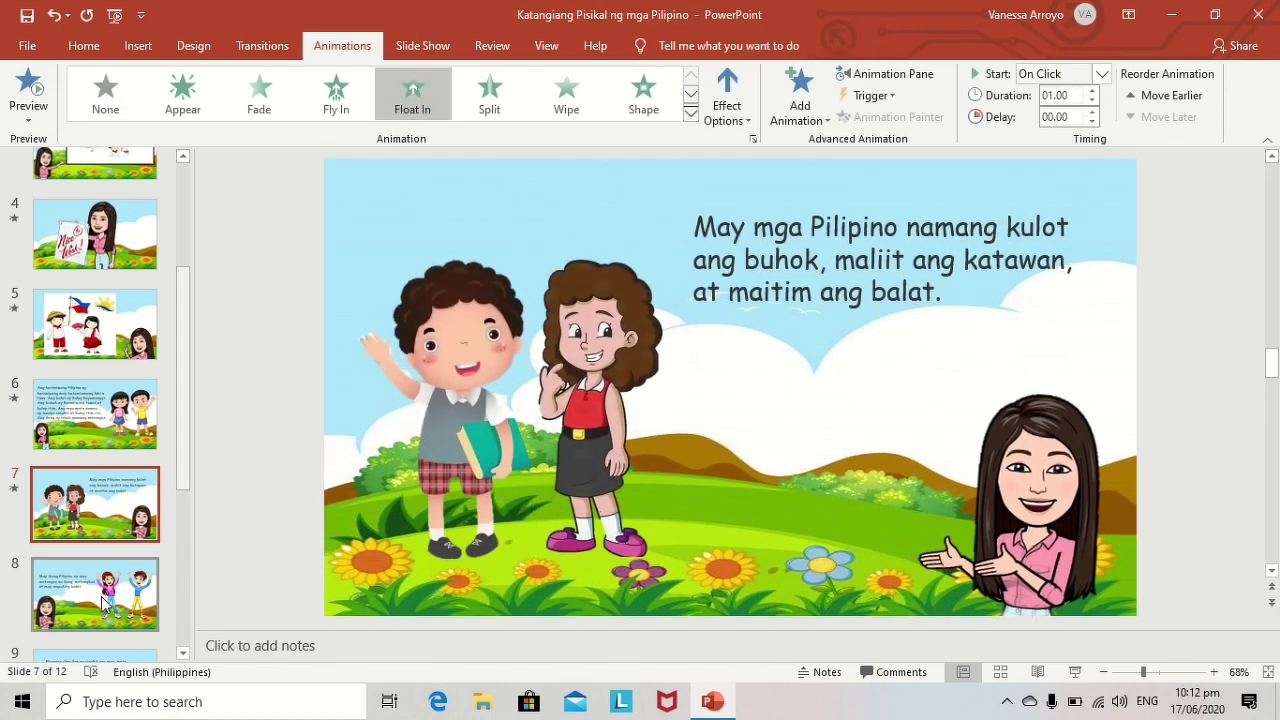
pyautogui.click(104, 600)
pyautogui.click(385, 486)
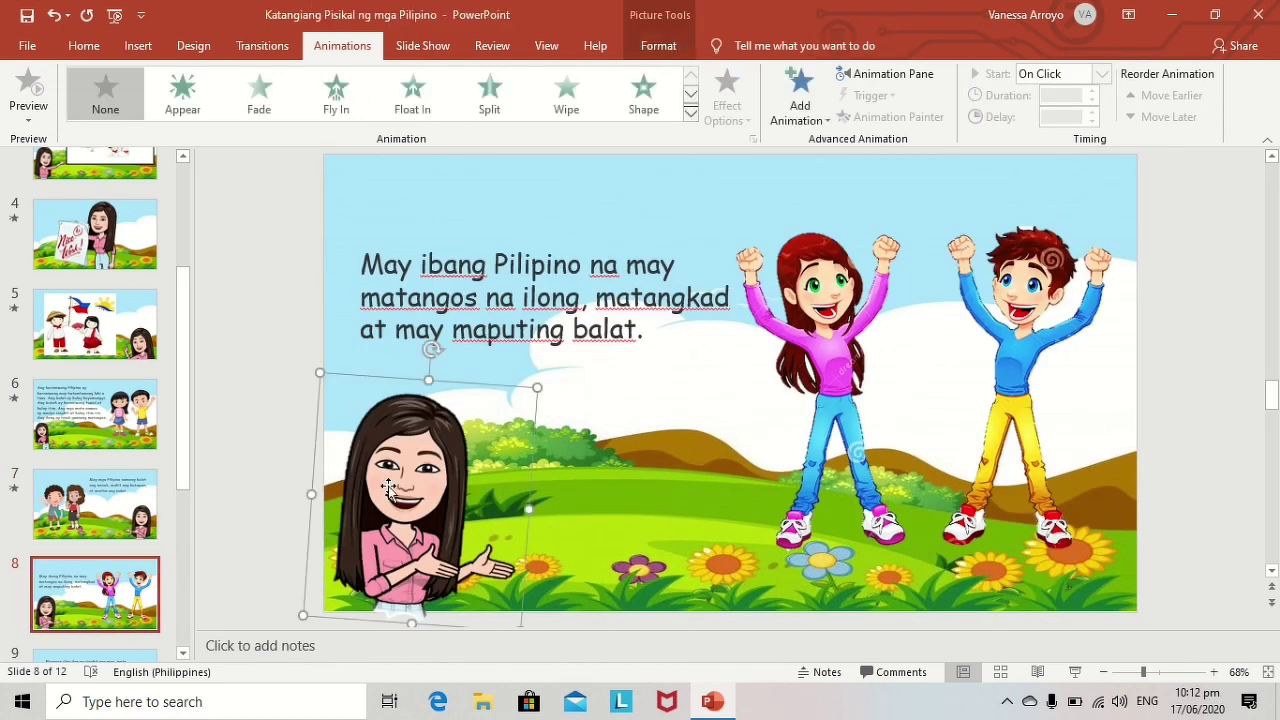
# On slide 8, make the teacher and two children pictures Float In and the text box Fly In.
pyautogui.click(407, 112)
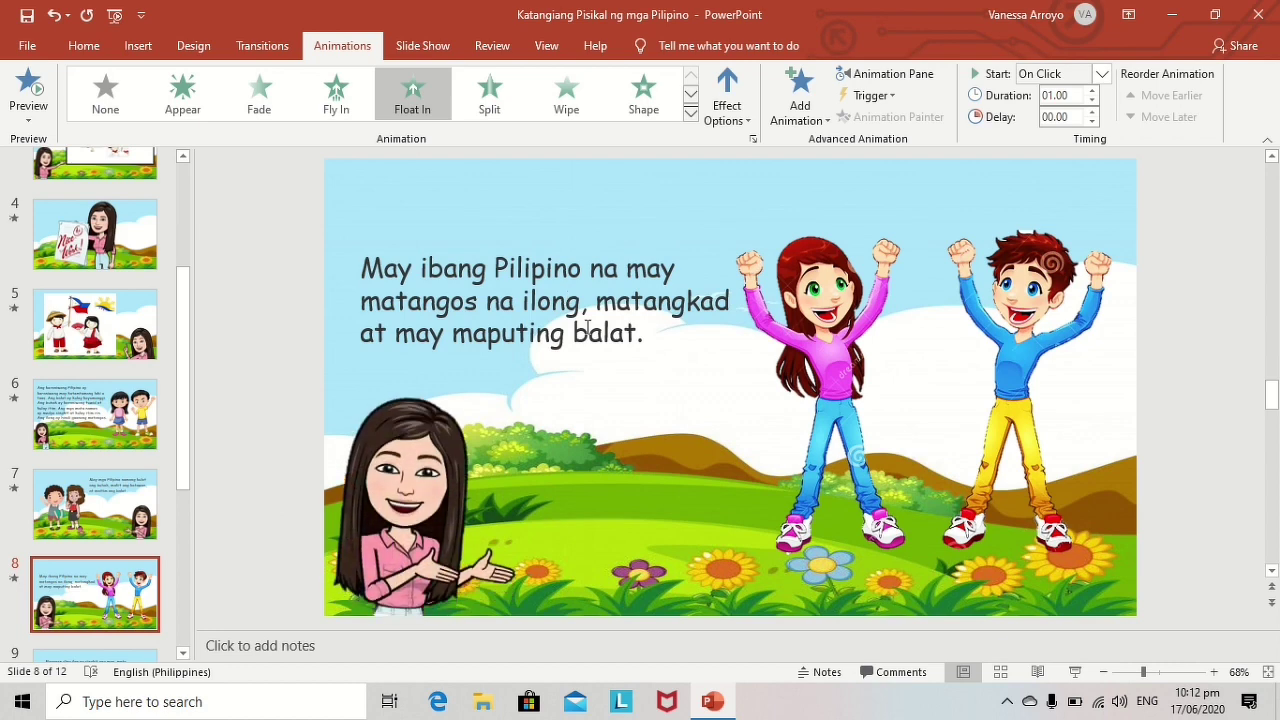
pyautogui.doubleClick(551, 270)
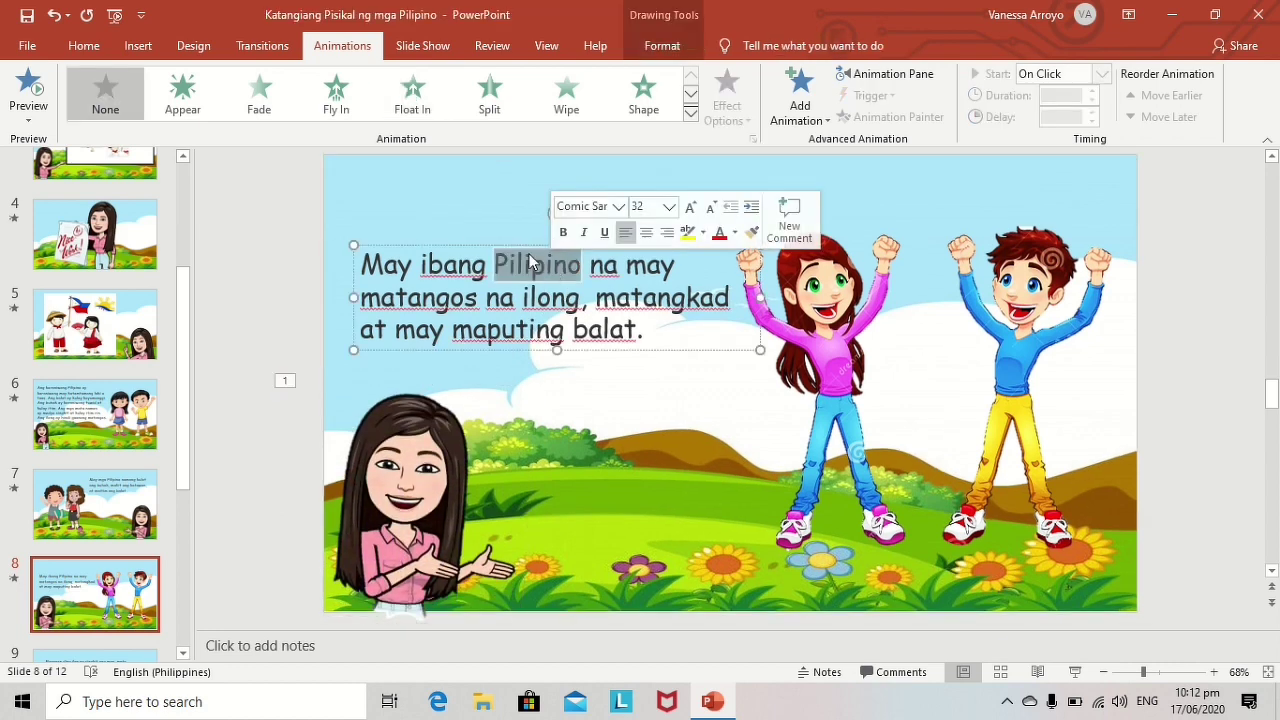
pyautogui.click(533, 246)
pyautogui.click(336, 95)
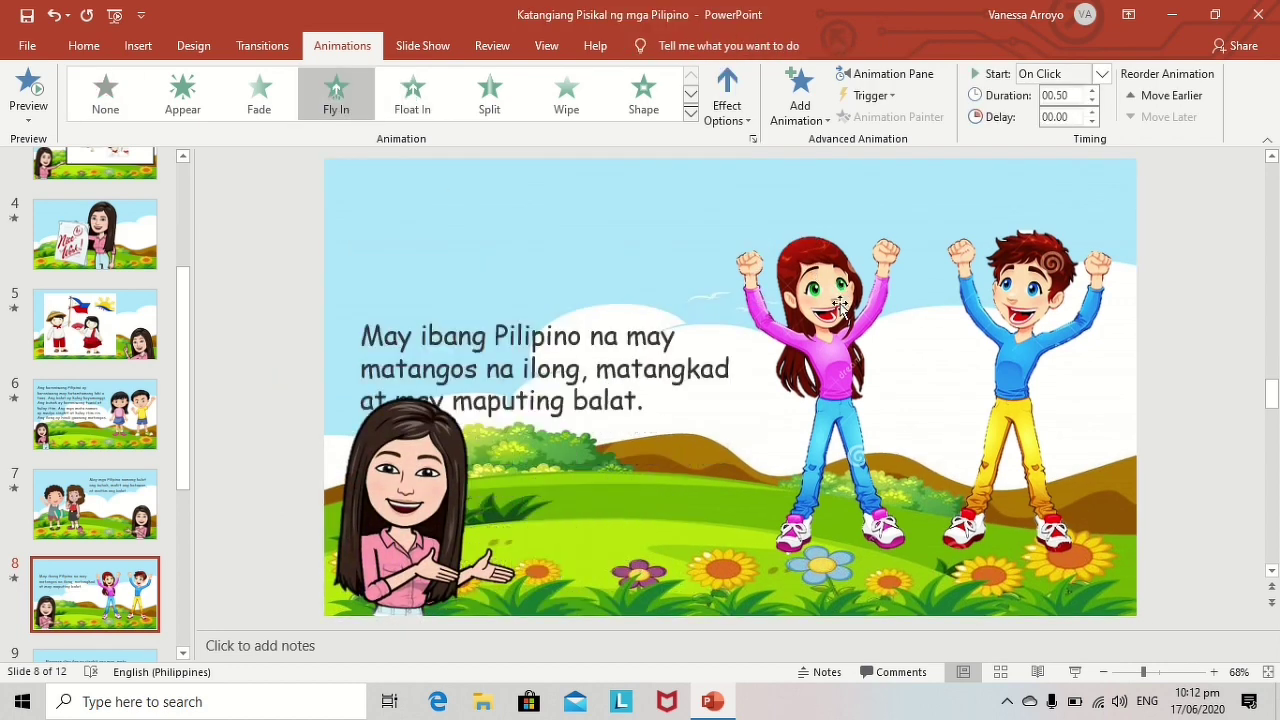
pyautogui.click(840, 308)
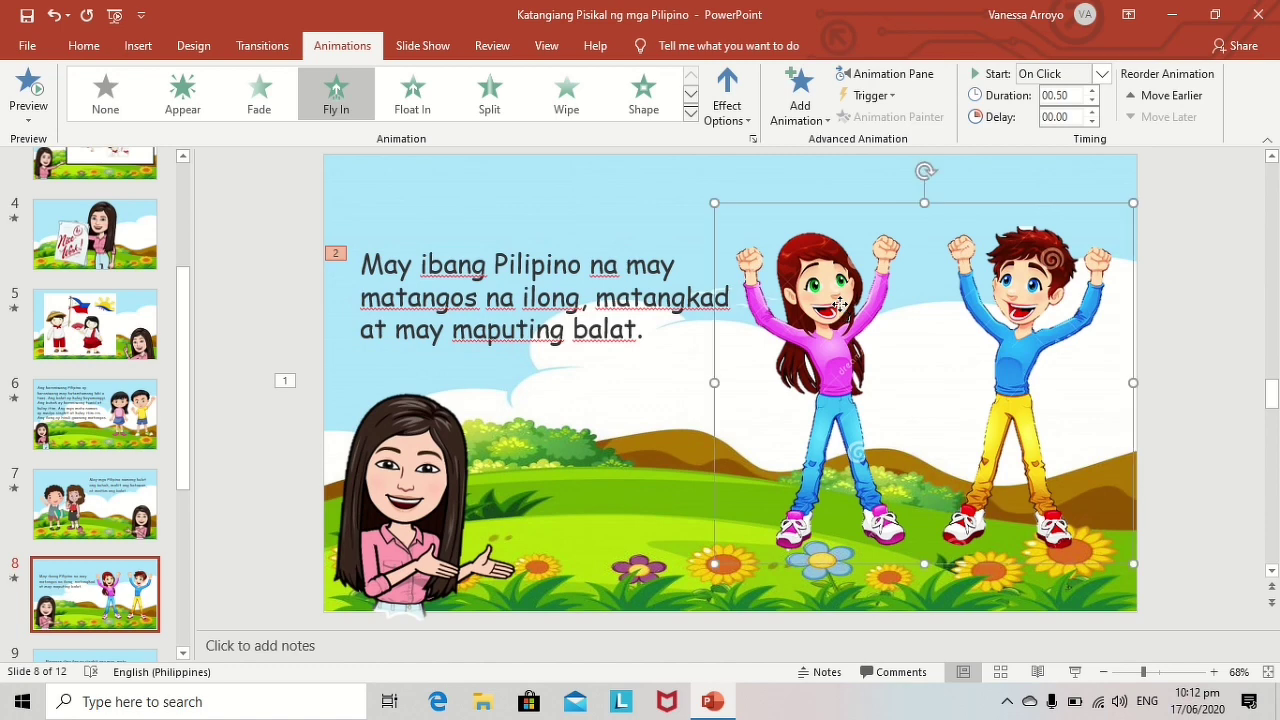
pyautogui.click(420, 100)
pyautogui.scroll(-1, 95, 500)
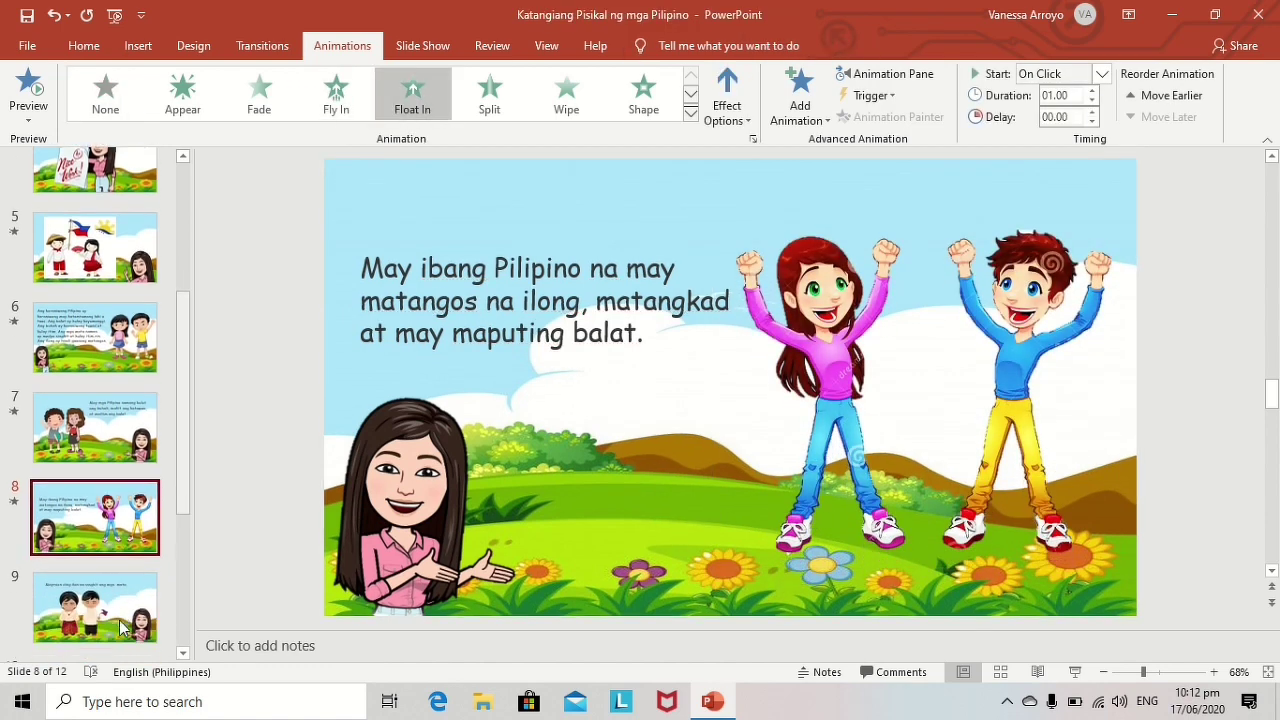
pyautogui.click(95, 605)
pyautogui.click(1040, 560)
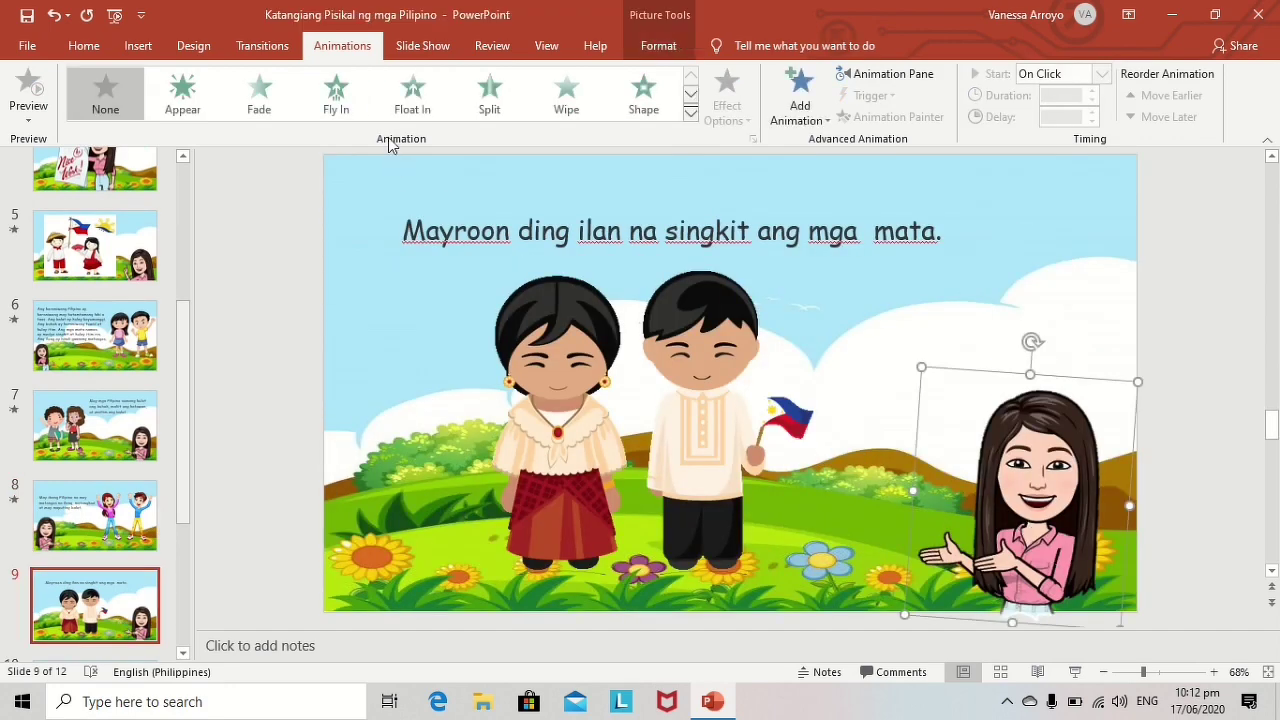
# On slide 9, make the teacher and costumed children Float In and the title text Fly In.
pyautogui.click(412, 95)
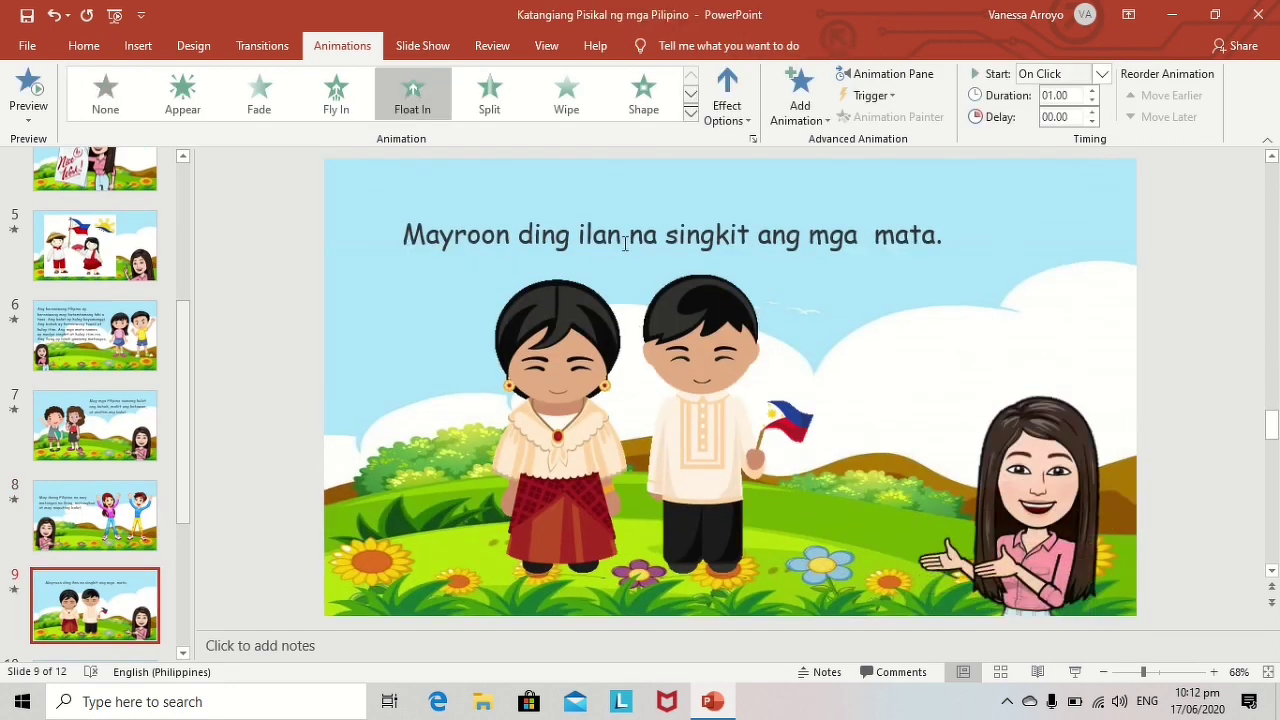
pyautogui.doubleClick(630, 234)
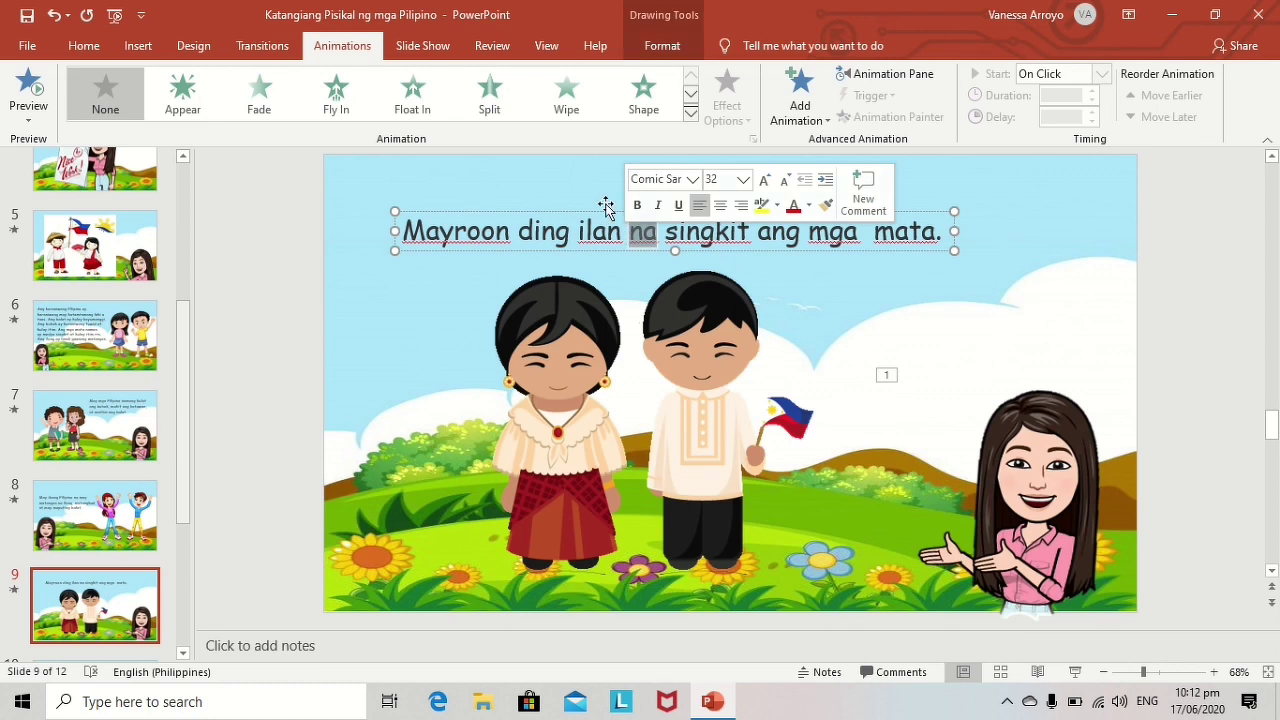
pyautogui.click(605, 230)
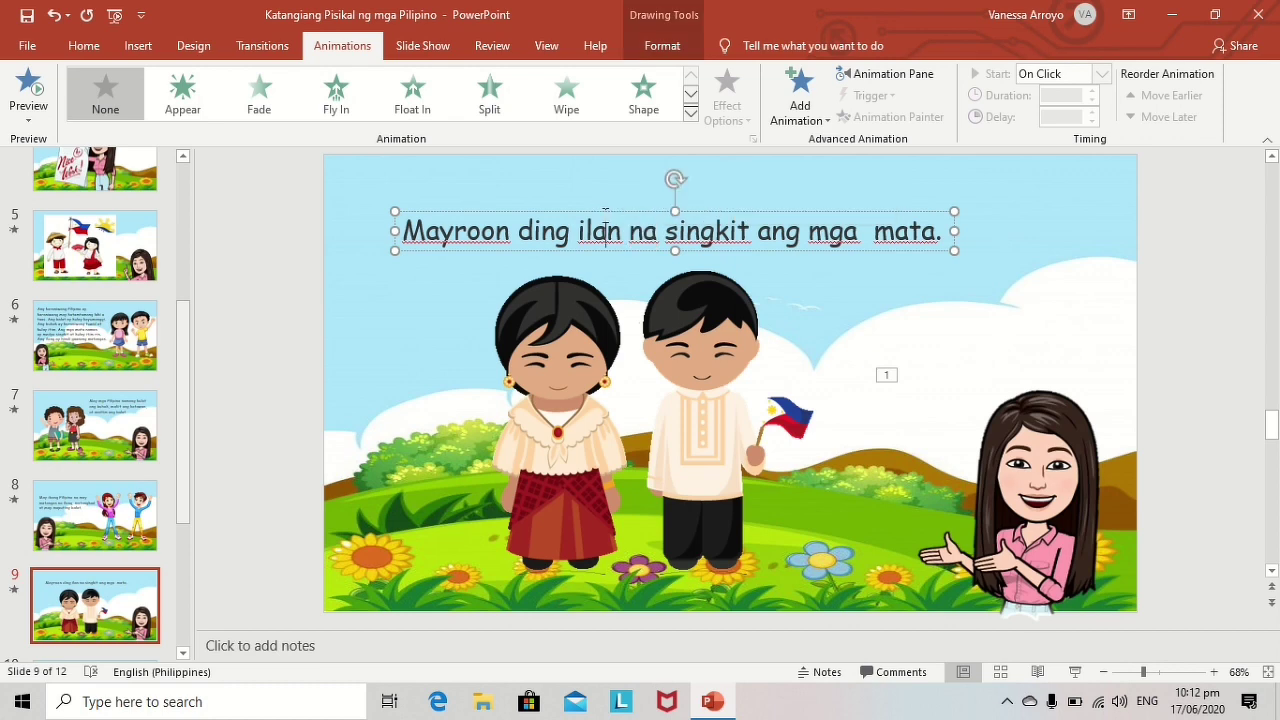
pyautogui.click(350, 101)
pyautogui.click(674, 372)
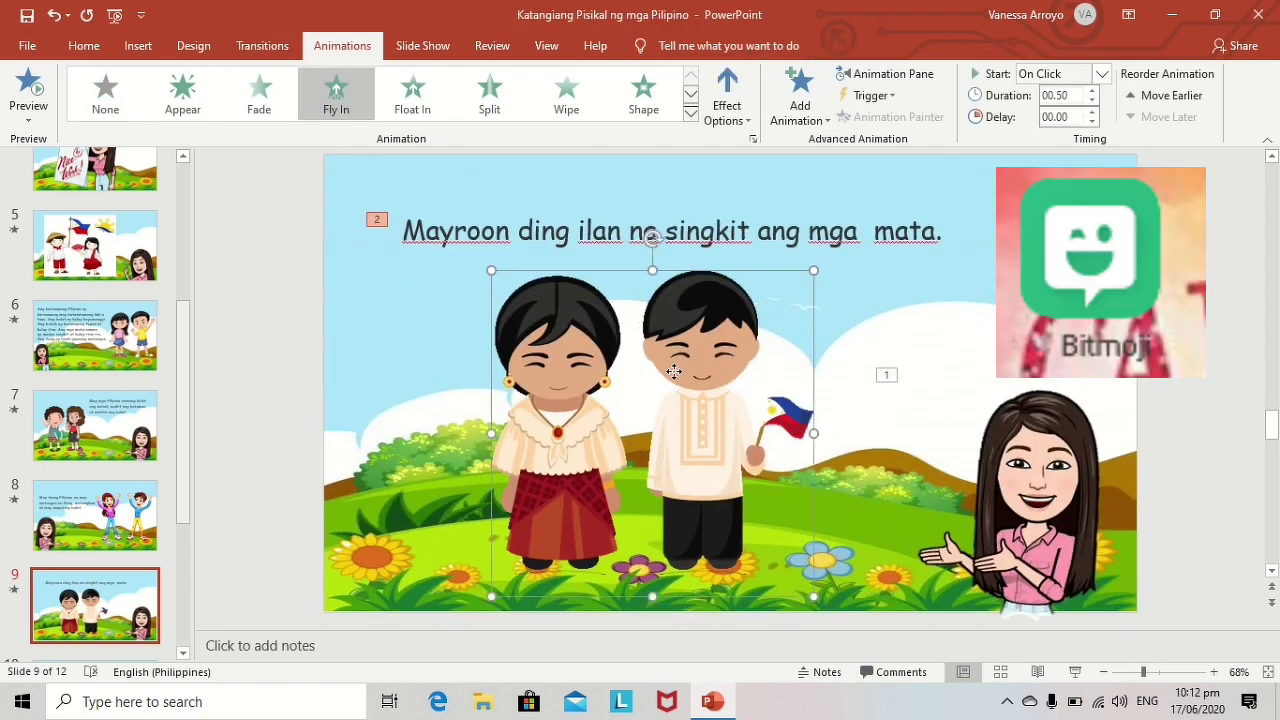
pyautogui.click(413, 94)
pyautogui.scroll(-3, 127, 581)
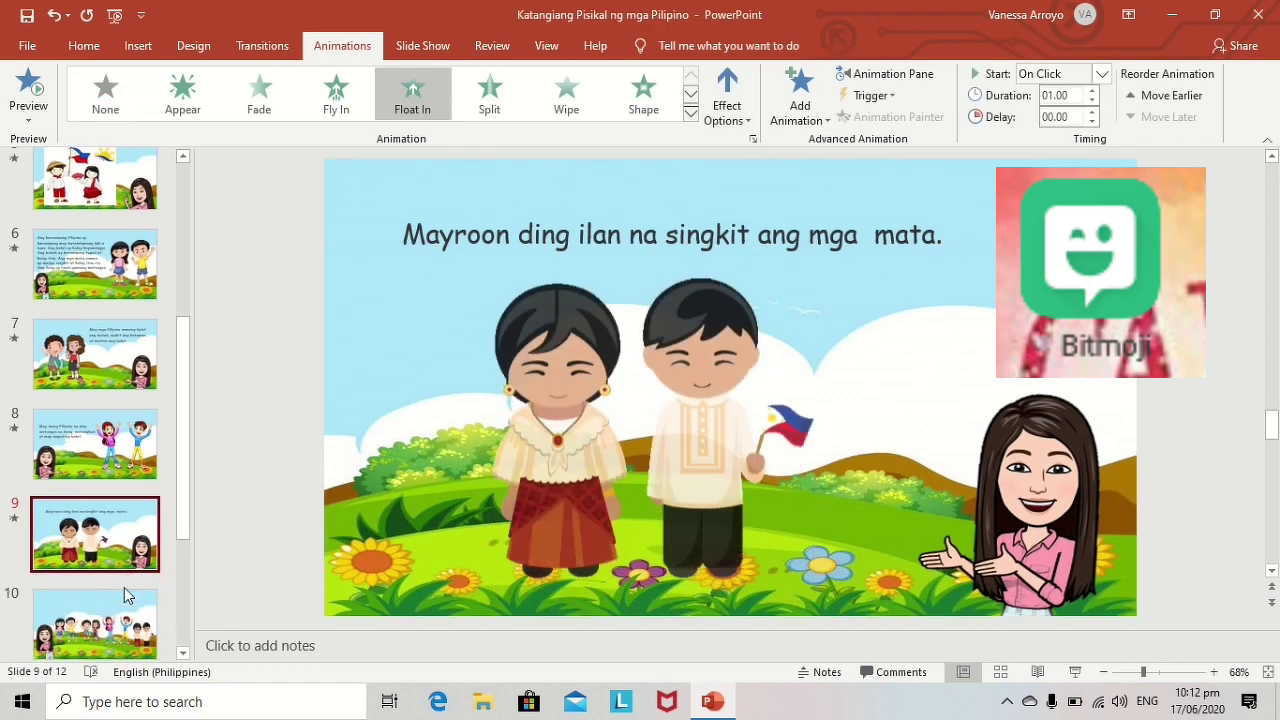
# On slide 10, make the teacher, the pair of kids beside him, and the curly-haired boy and girl Float In.
pyautogui.click(95, 577)
pyautogui.click(395, 530)
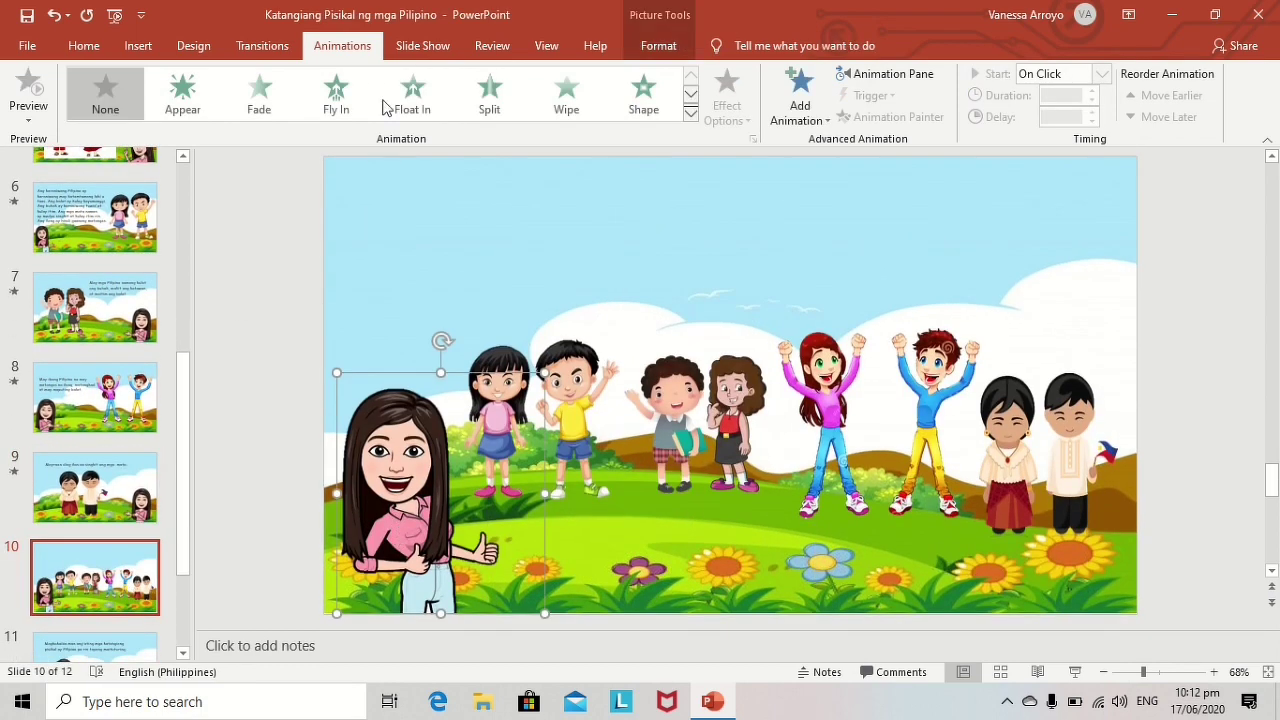
pyautogui.click(413, 94)
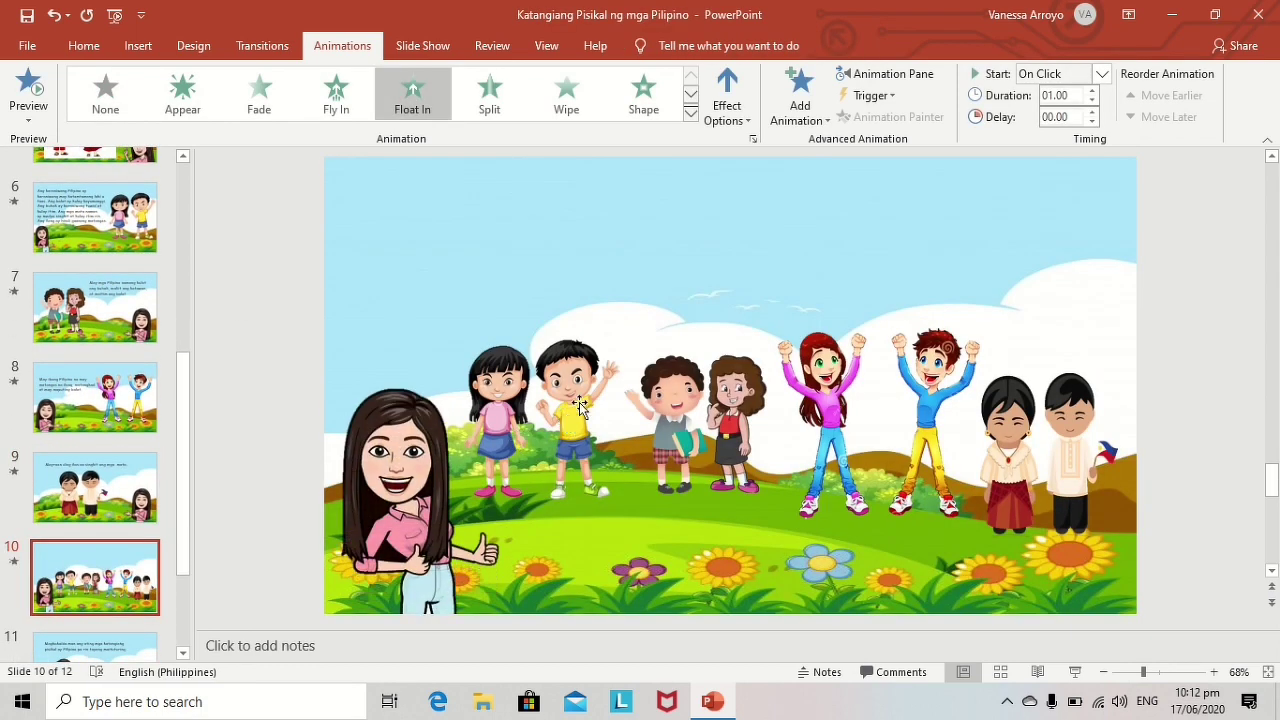
pyautogui.click(575, 405)
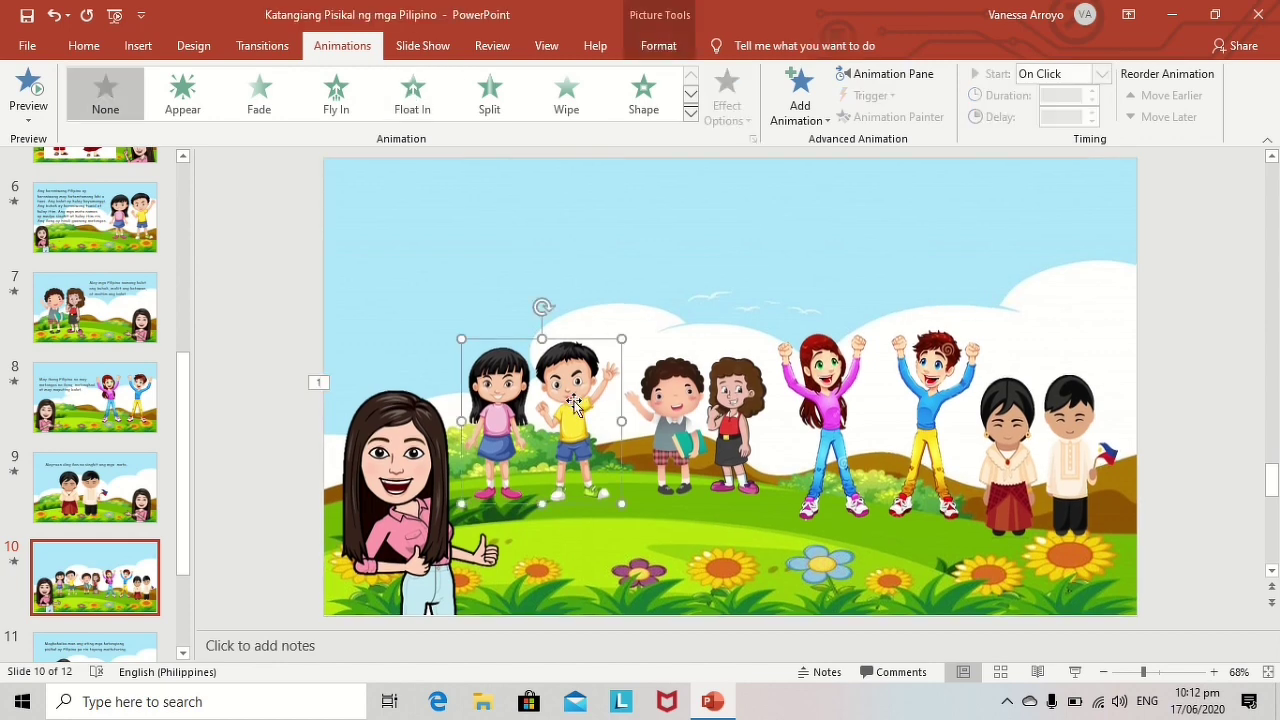
pyautogui.click(413, 94)
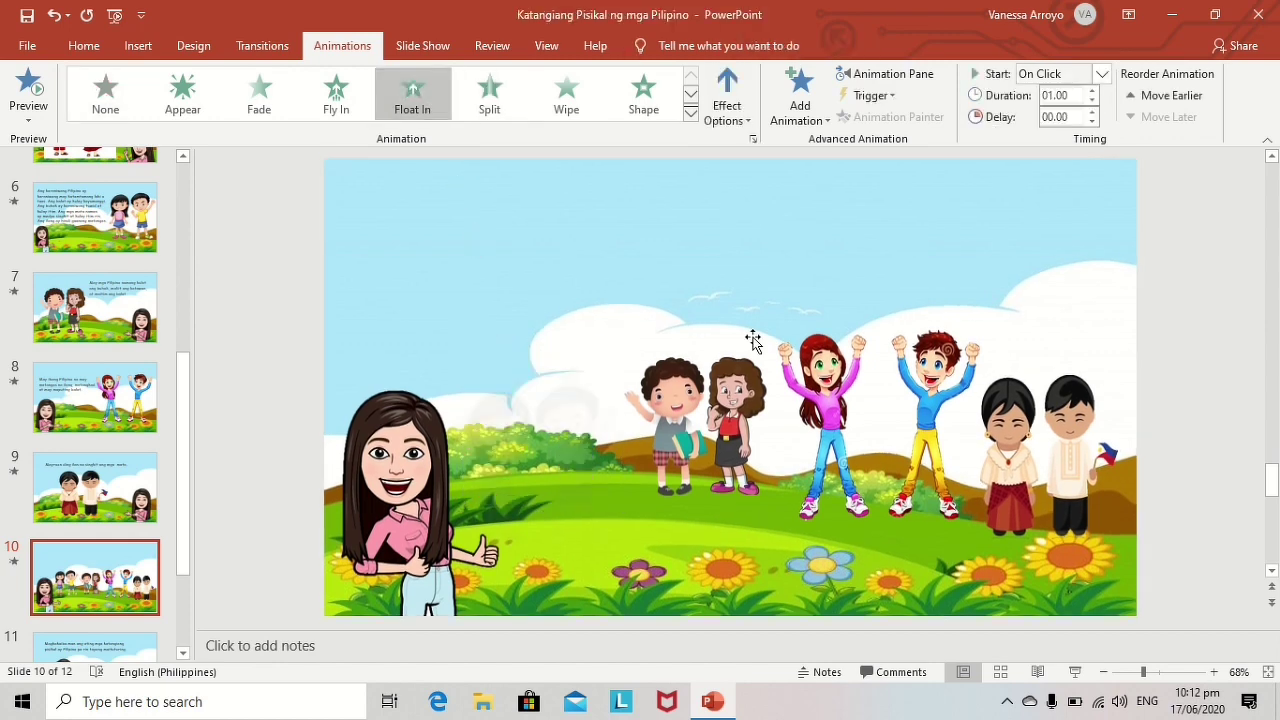
pyautogui.click(695, 420)
pyautogui.keyDown('shift'); pyautogui.click(728, 405); pyautogui.keyUp('shift')
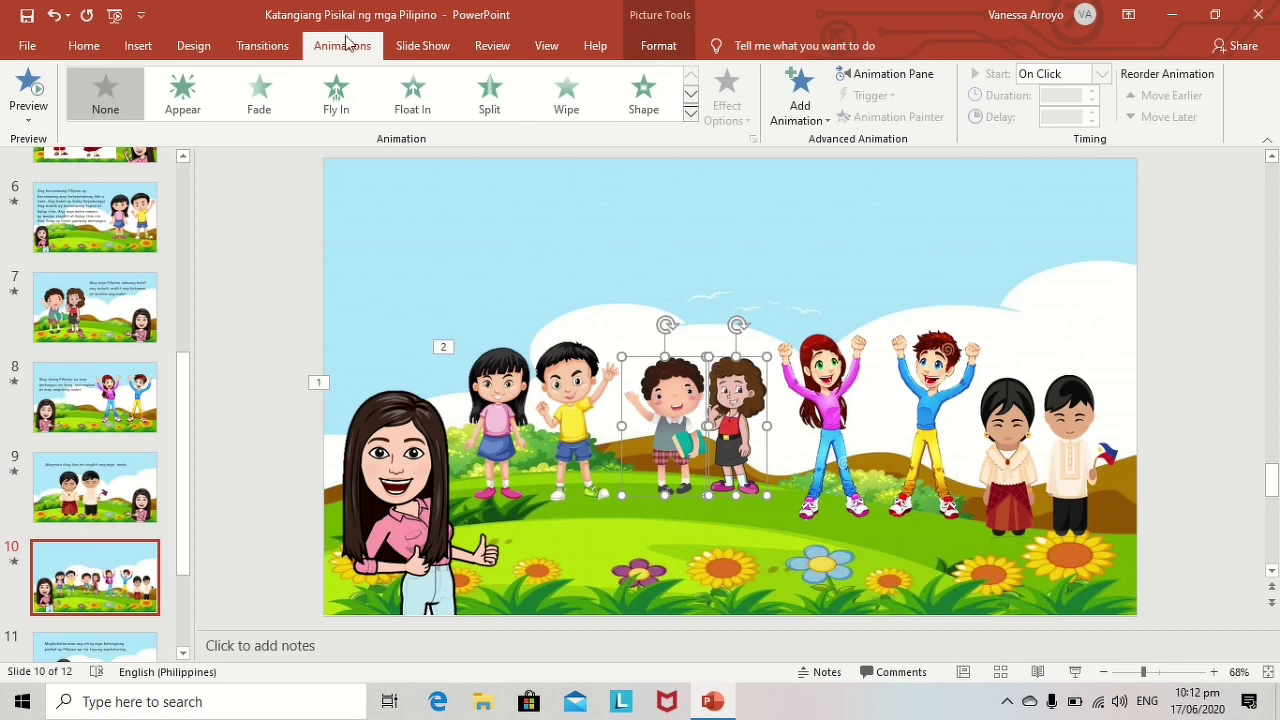
pyautogui.click(413, 94)
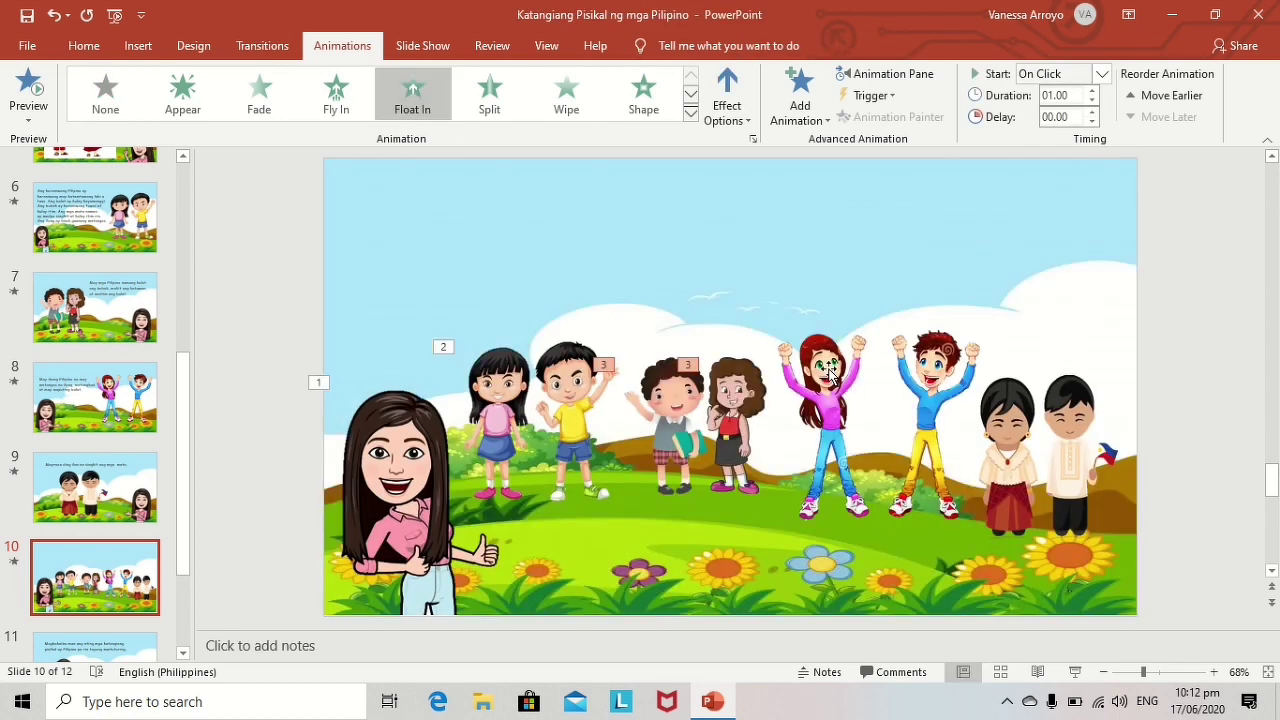
# Make slide 10's pink-and-blue pair and the couple in traditional dress Float In.
pyautogui.click(829, 372)
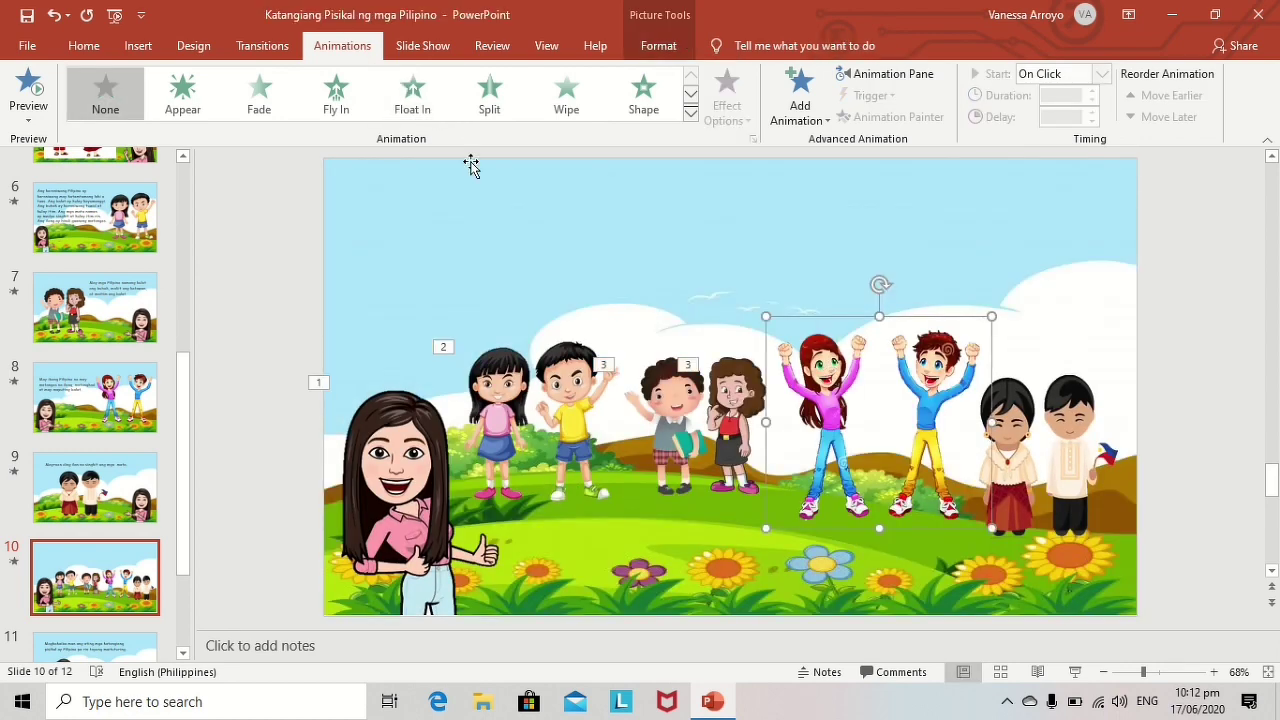
pyautogui.click(413, 94)
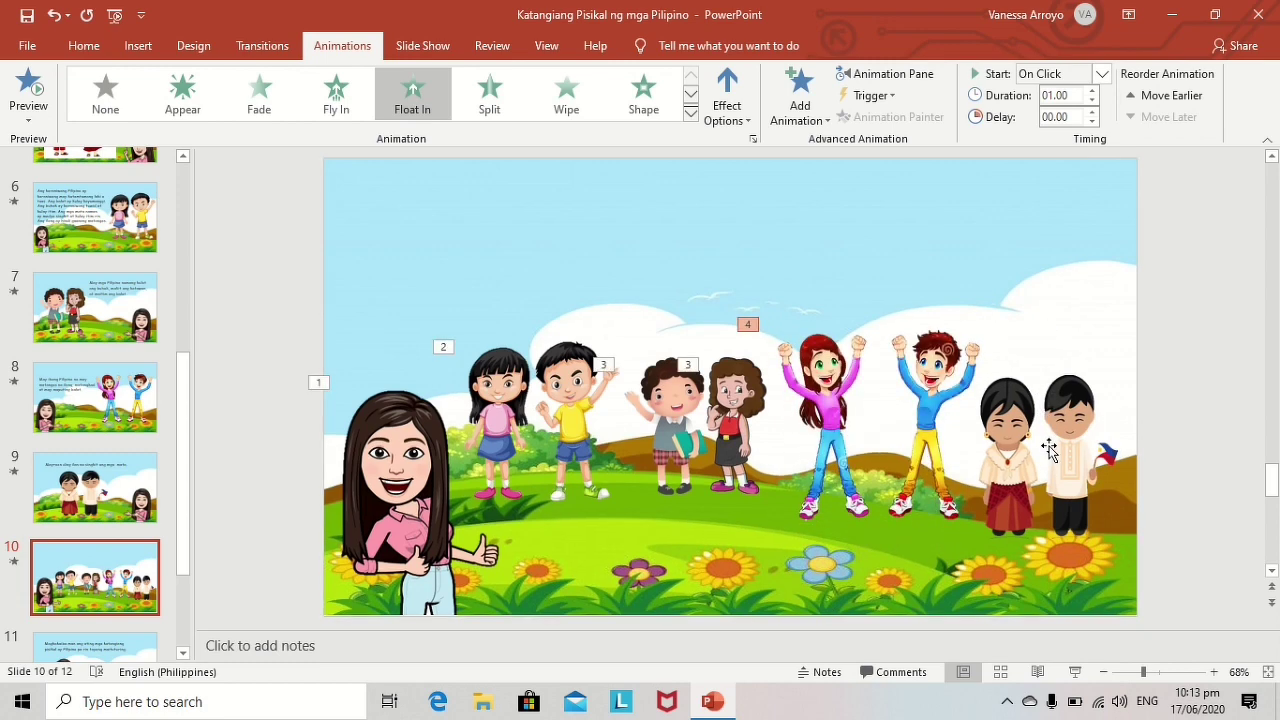
pyautogui.click(1048, 450)
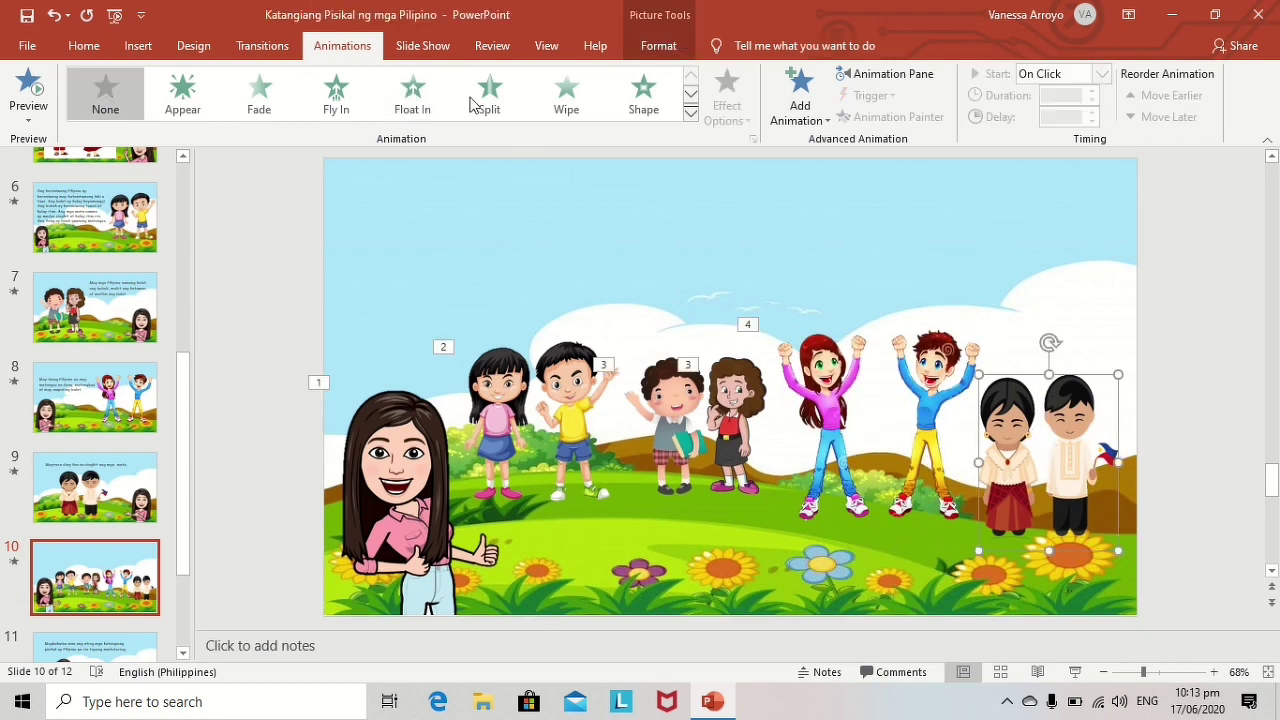
pyautogui.click(413, 94)
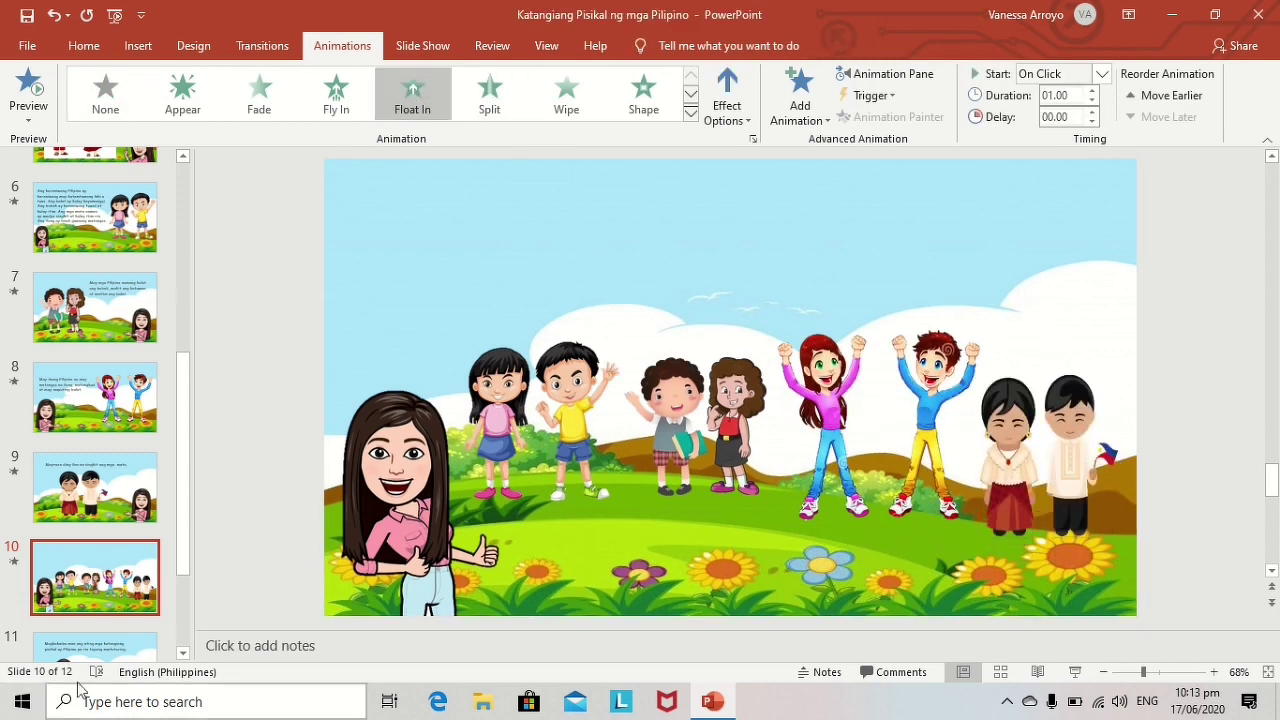
pyautogui.scroll(-1, 95, 640)
pyautogui.click(95, 630)
# On slide 11, make the teacher Float In and both the top and lower text boxes Fly In.
pyautogui.click(557, 492)
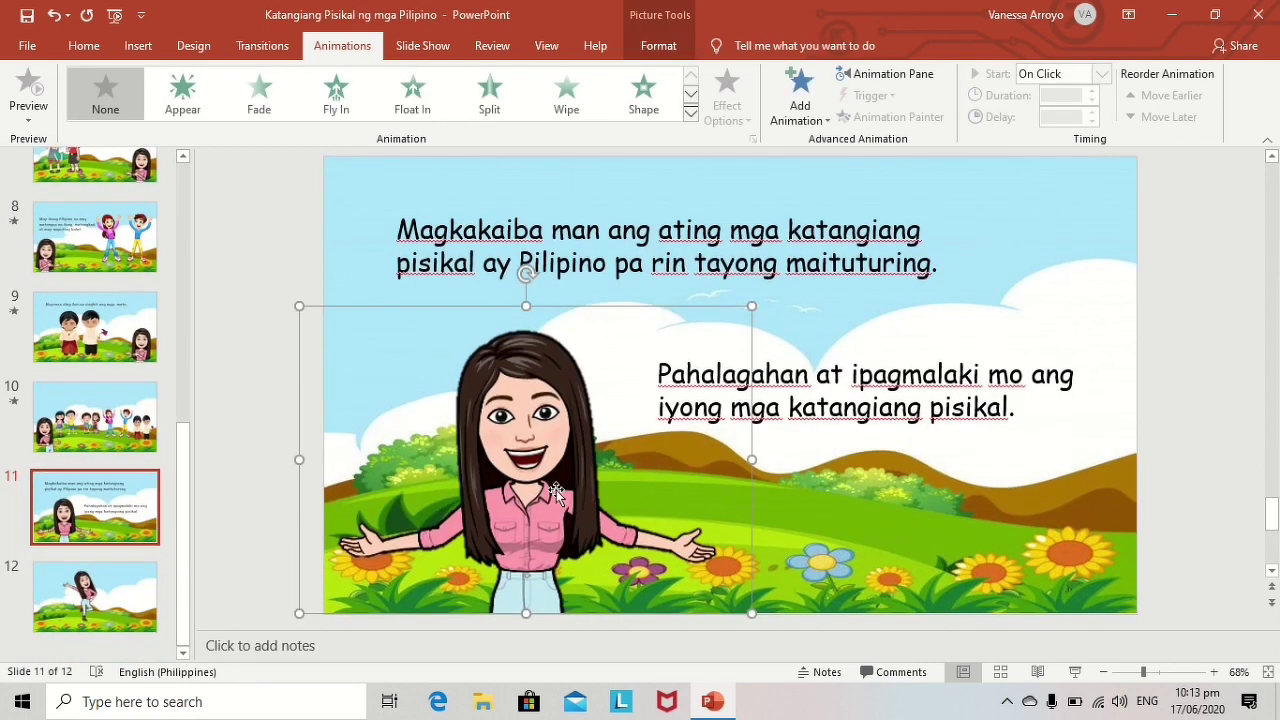
pyautogui.click(411, 90)
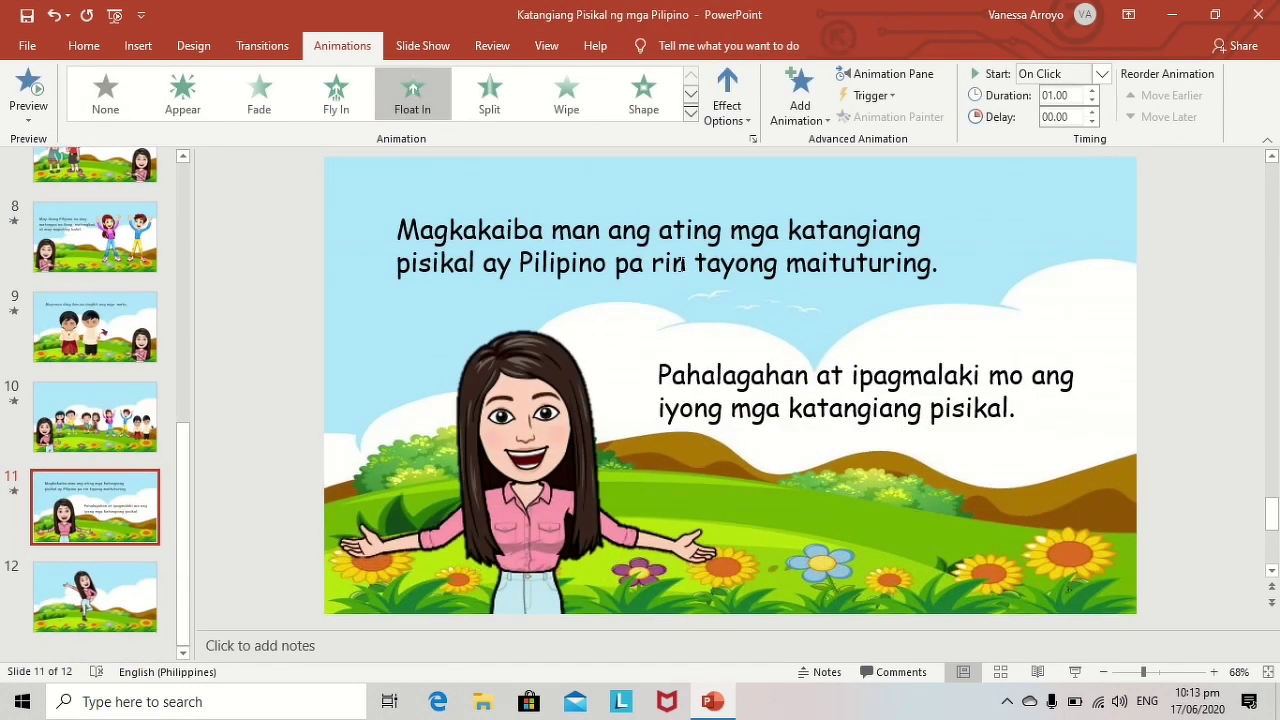
pyautogui.click(703, 230)
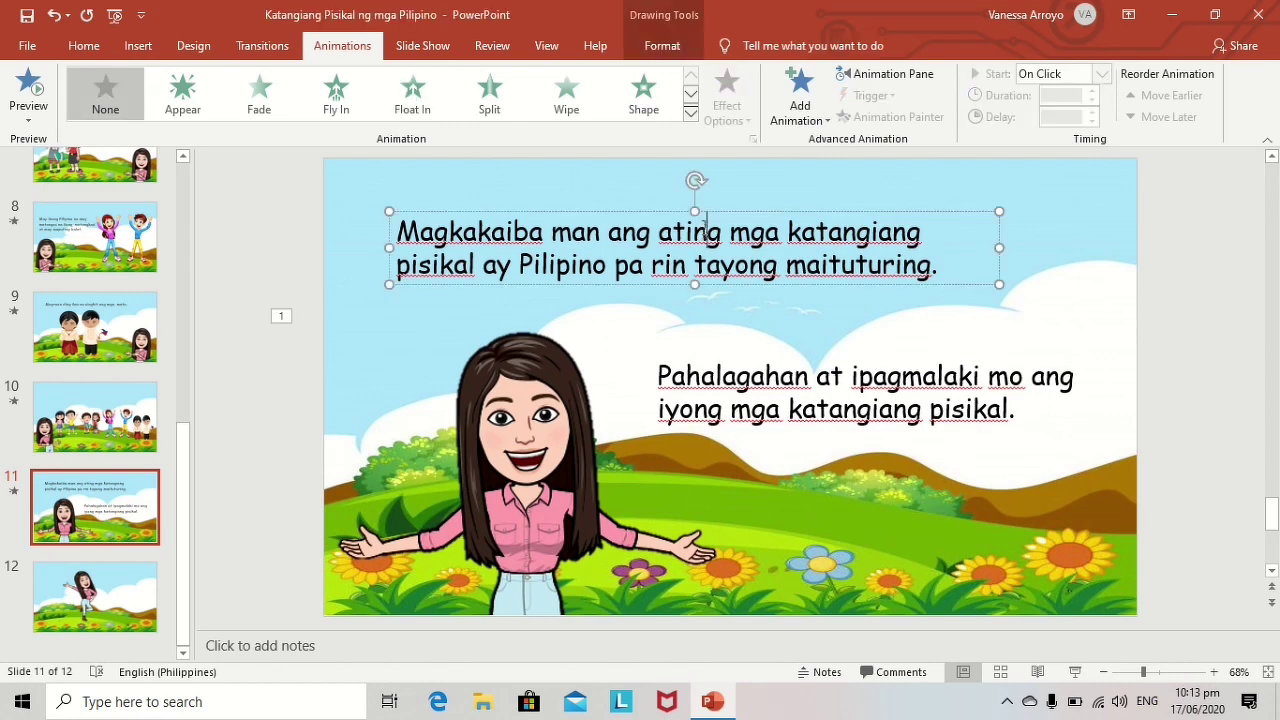
pyautogui.click(368, 93)
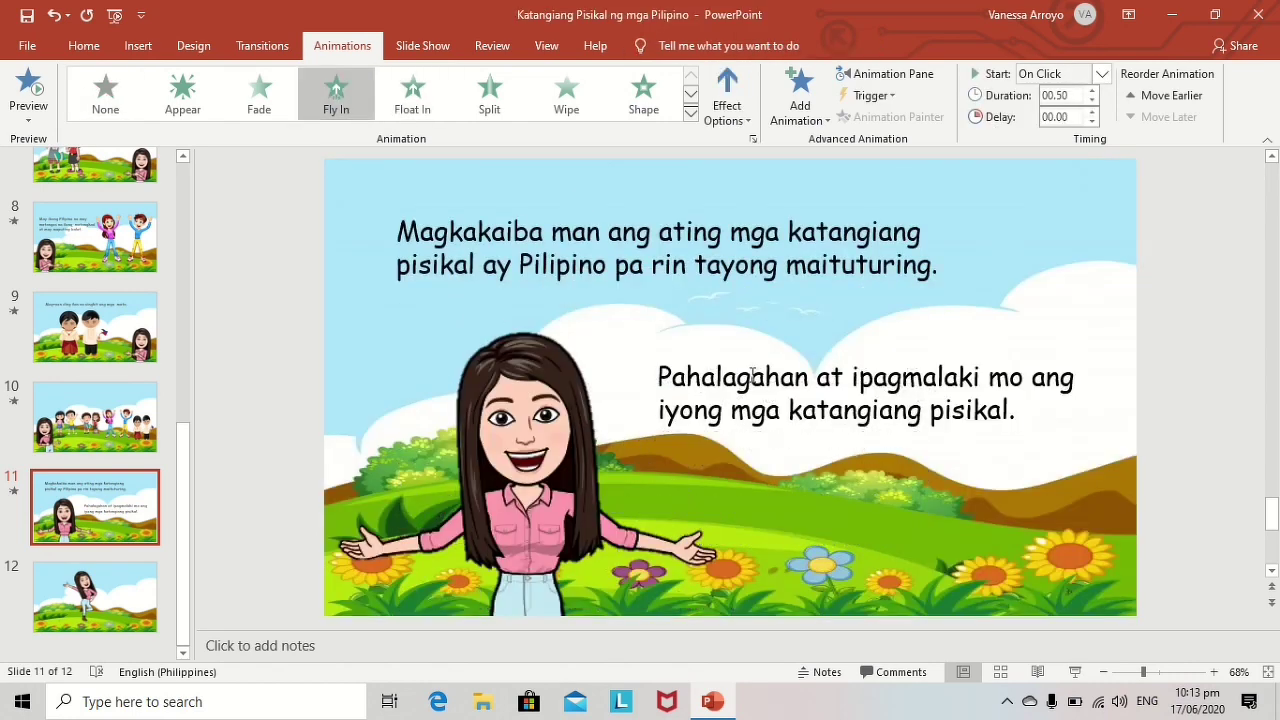
pyautogui.doubleClick(752, 374)
pyautogui.click(341, 108)
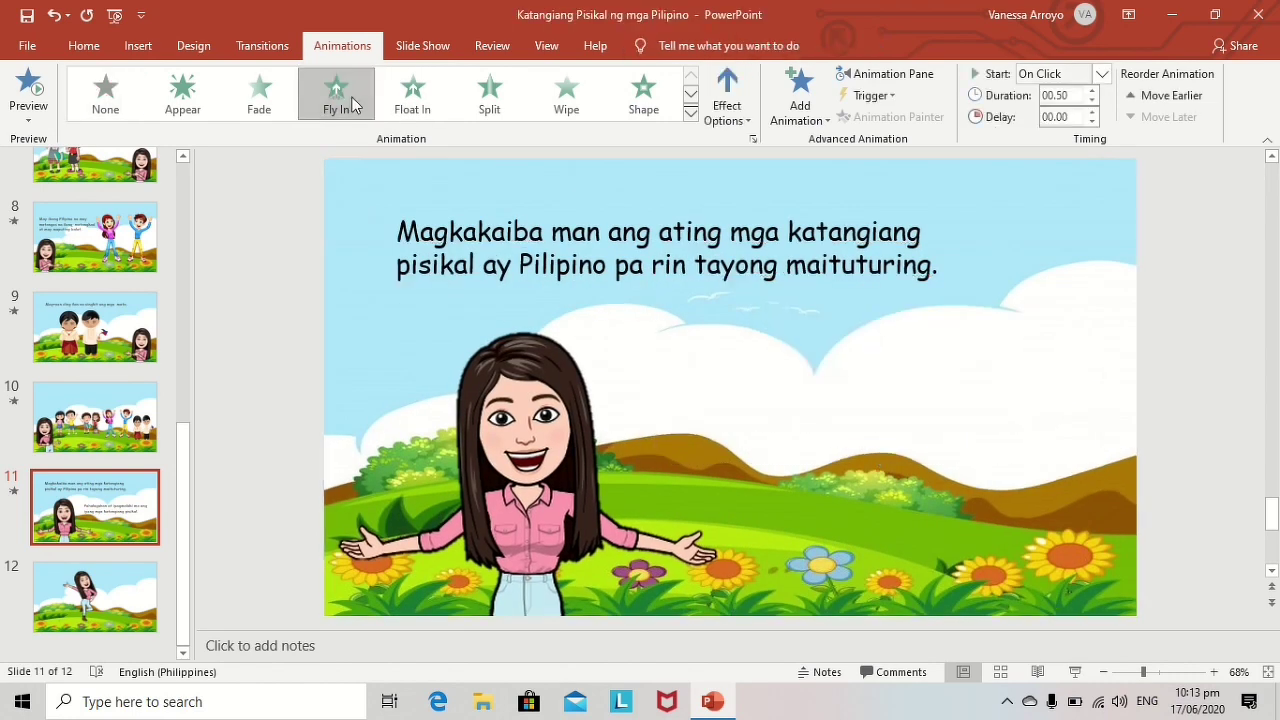
pyautogui.click(123, 568)
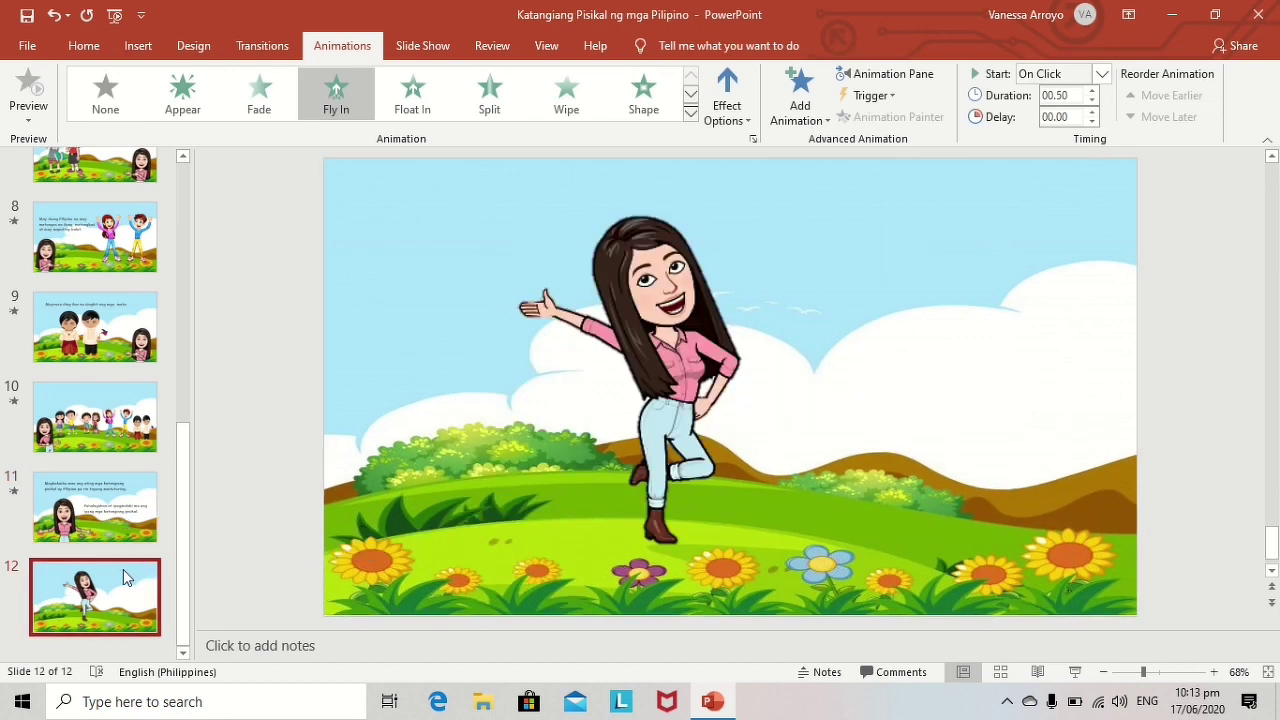
# Apply the Arcs motion path to the girl picture on slide 12.
pyautogui.click(673, 329)
pyautogui.click(691, 94)
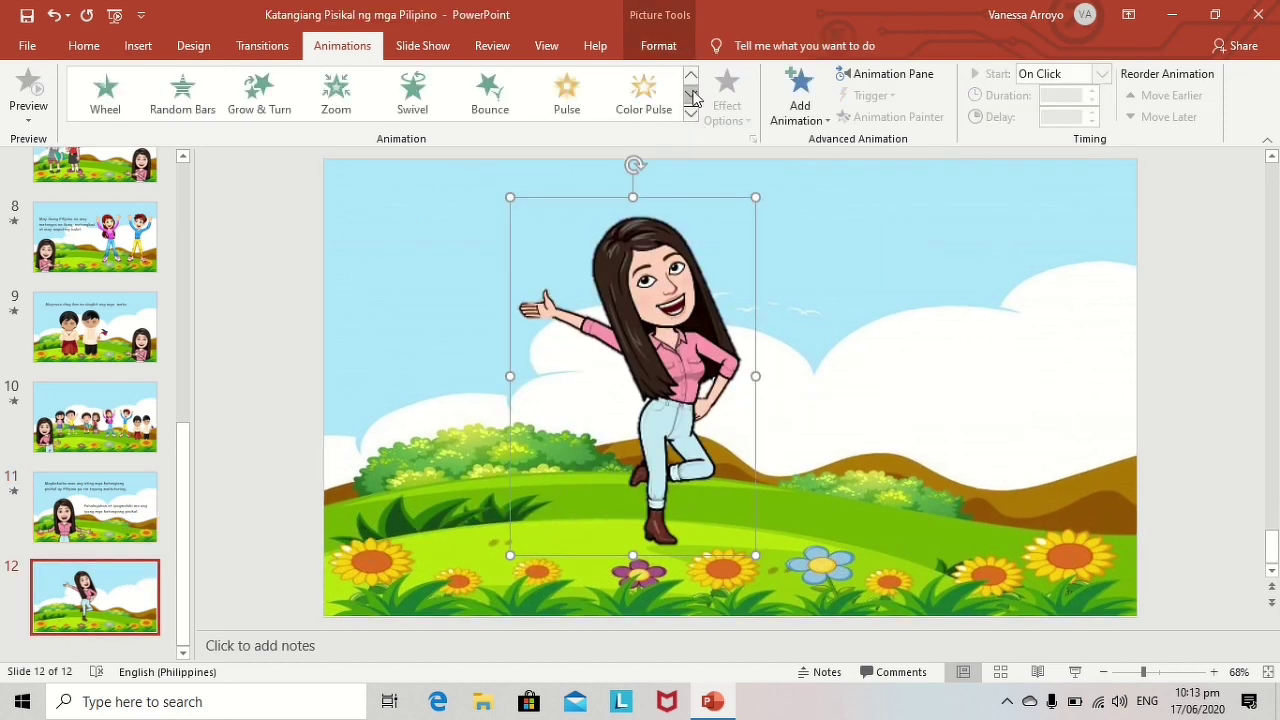
pyautogui.click(691, 94)
pyautogui.click(691, 94)
pyautogui.click(691, 94)
pyautogui.click(691, 94)
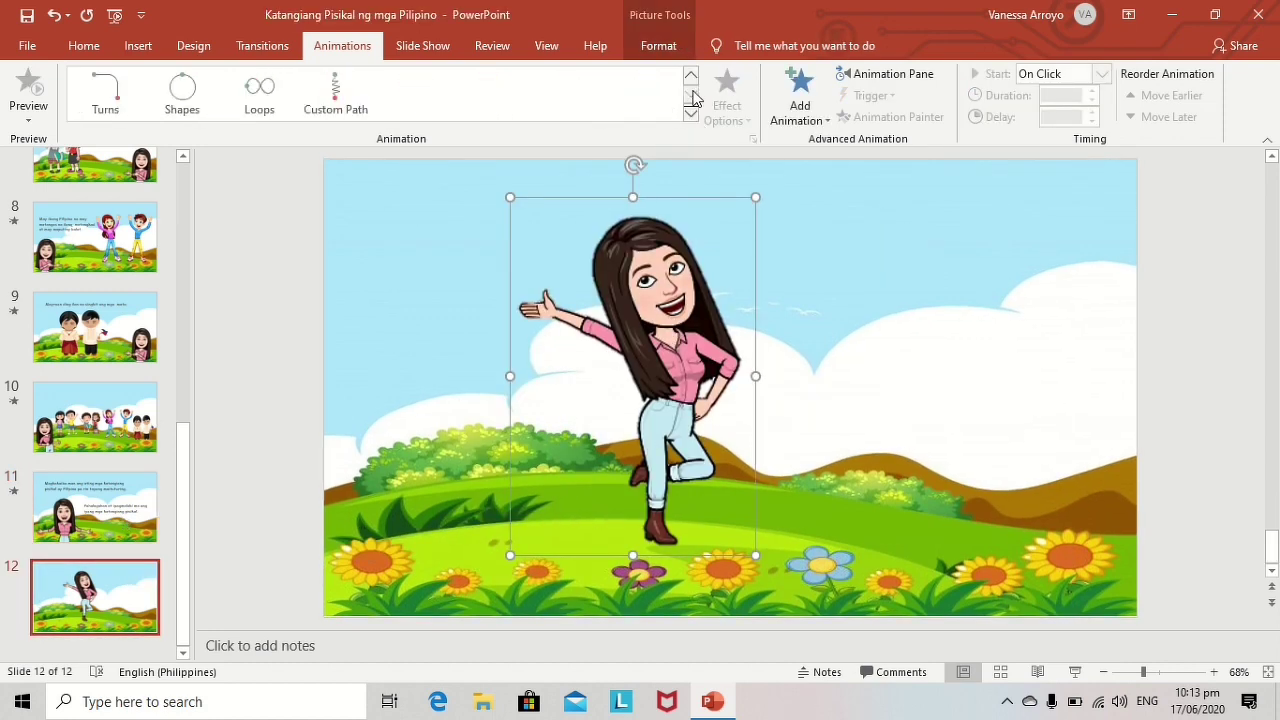
pyautogui.click(691, 75)
pyautogui.click(643, 95)
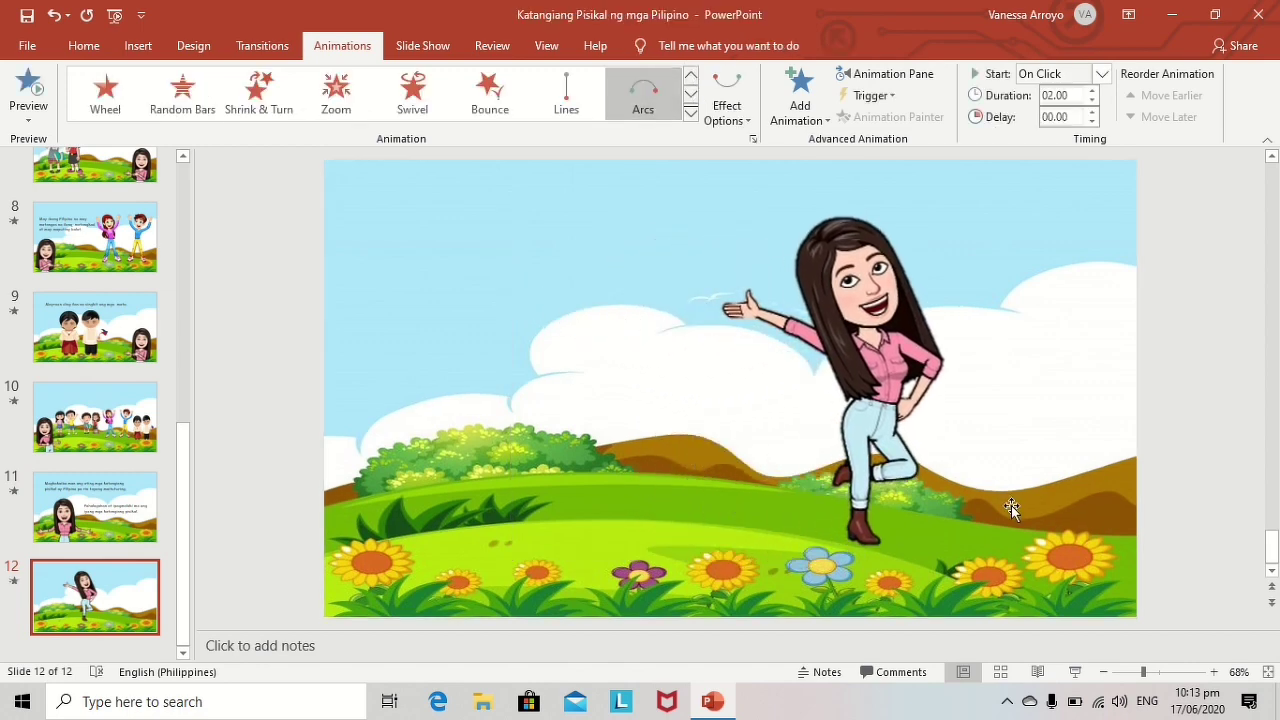
# Drag the Arcs path's end point out past the slide's right edge.
pyautogui.moveTo(834, 380); pyautogui.dragTo(1258, 367)
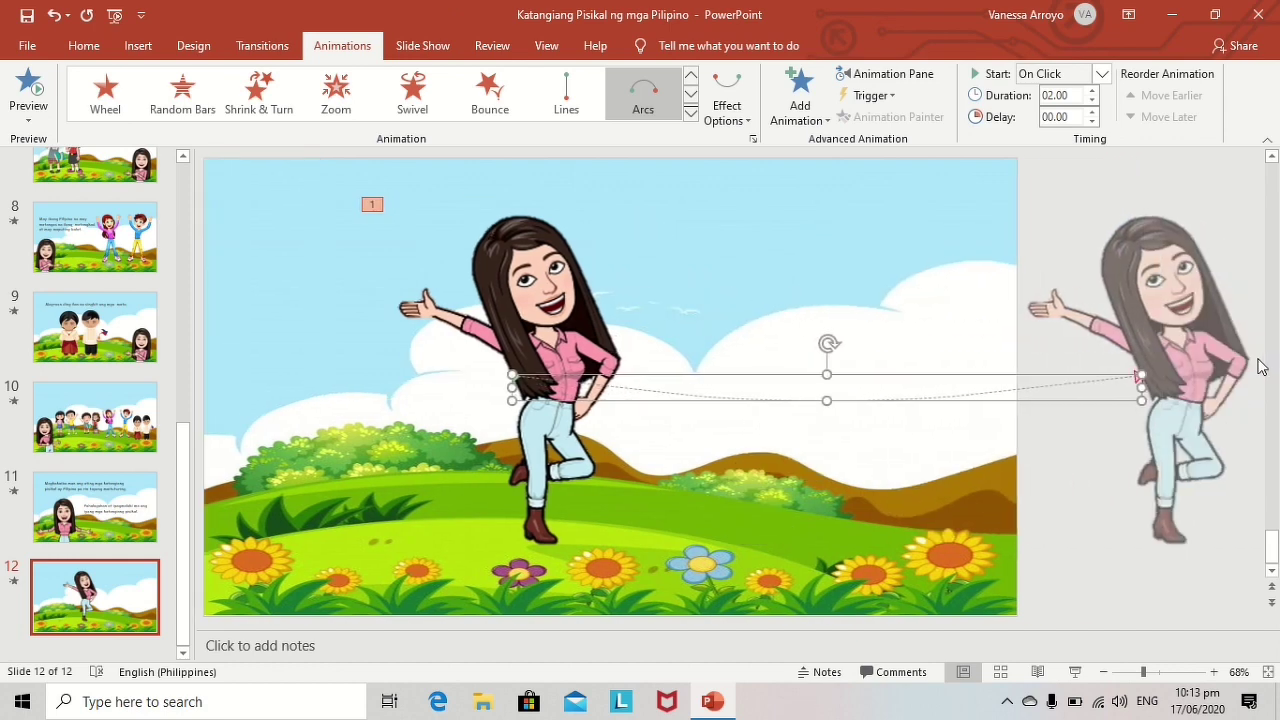
pyautogui.click(759, 459)
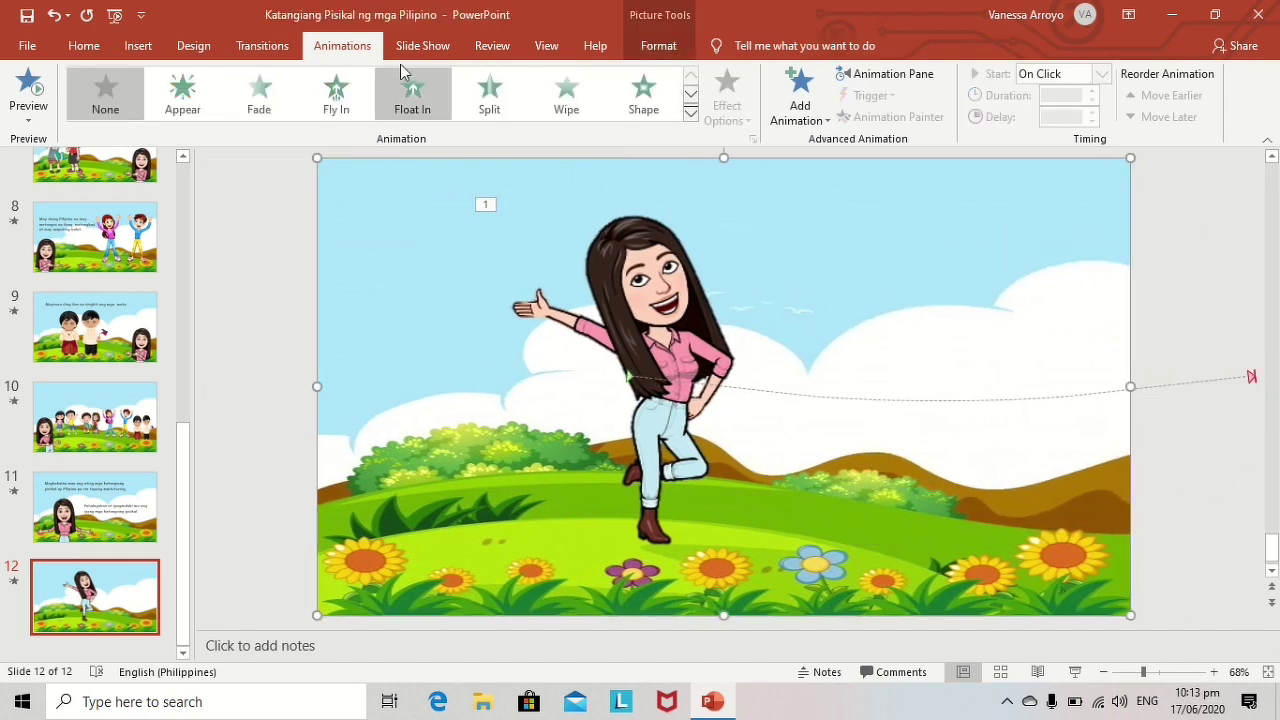
pyautogui.press('pageup')
pyautogui.click(88, 590)
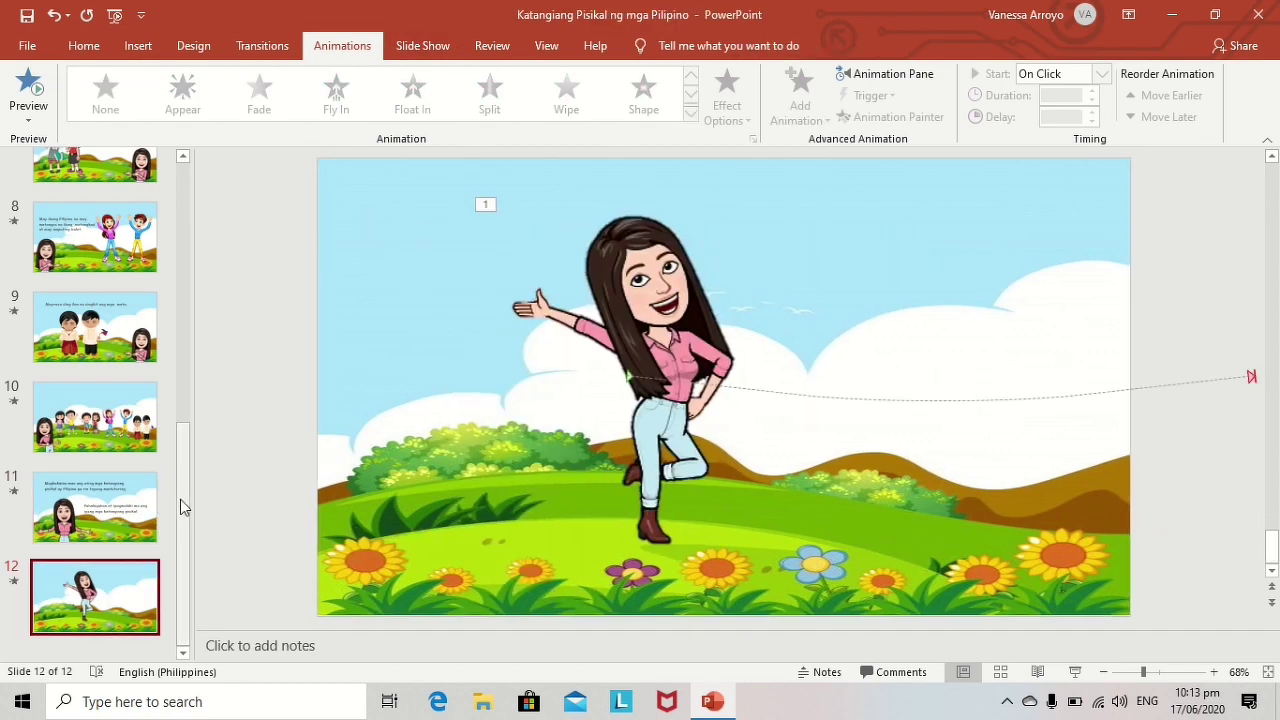
pyautogui.moveTo(187, 488); pyautogui.dragTo(180, 171)
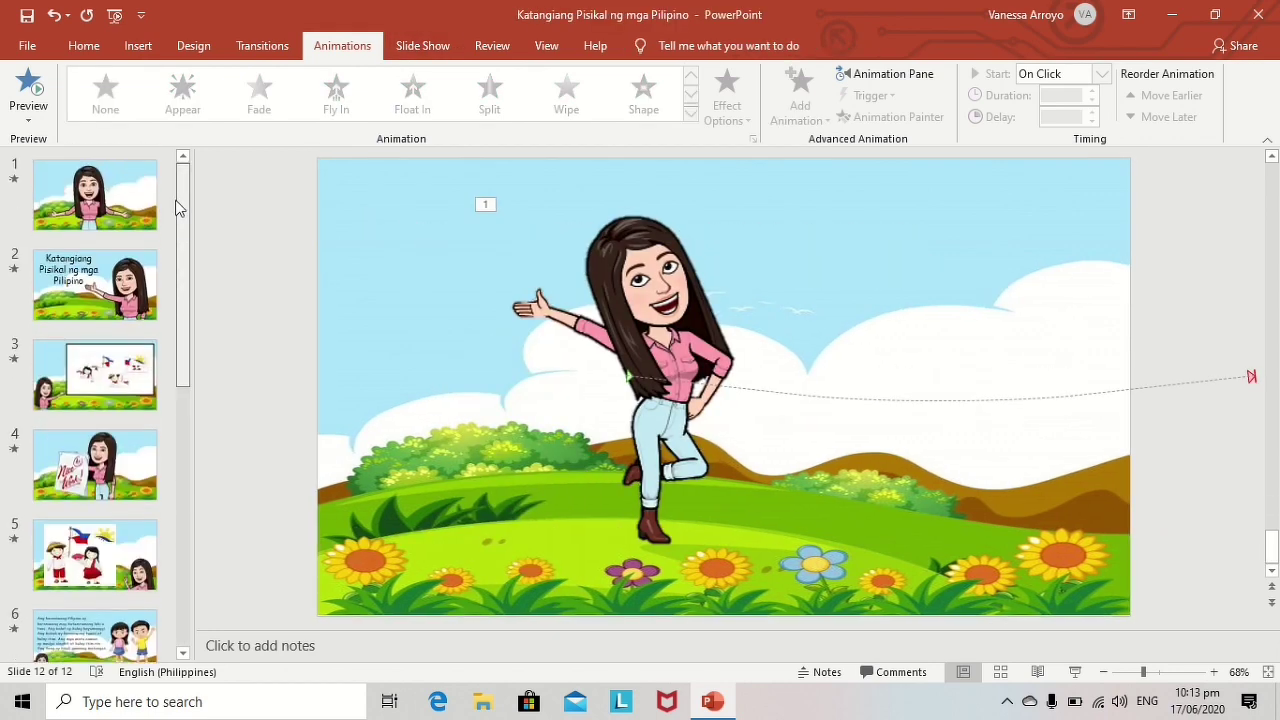
# Type the Tagalog greeting narration into the speaker notes of slides 1 and 2.
pyautogui.click(86, 221)
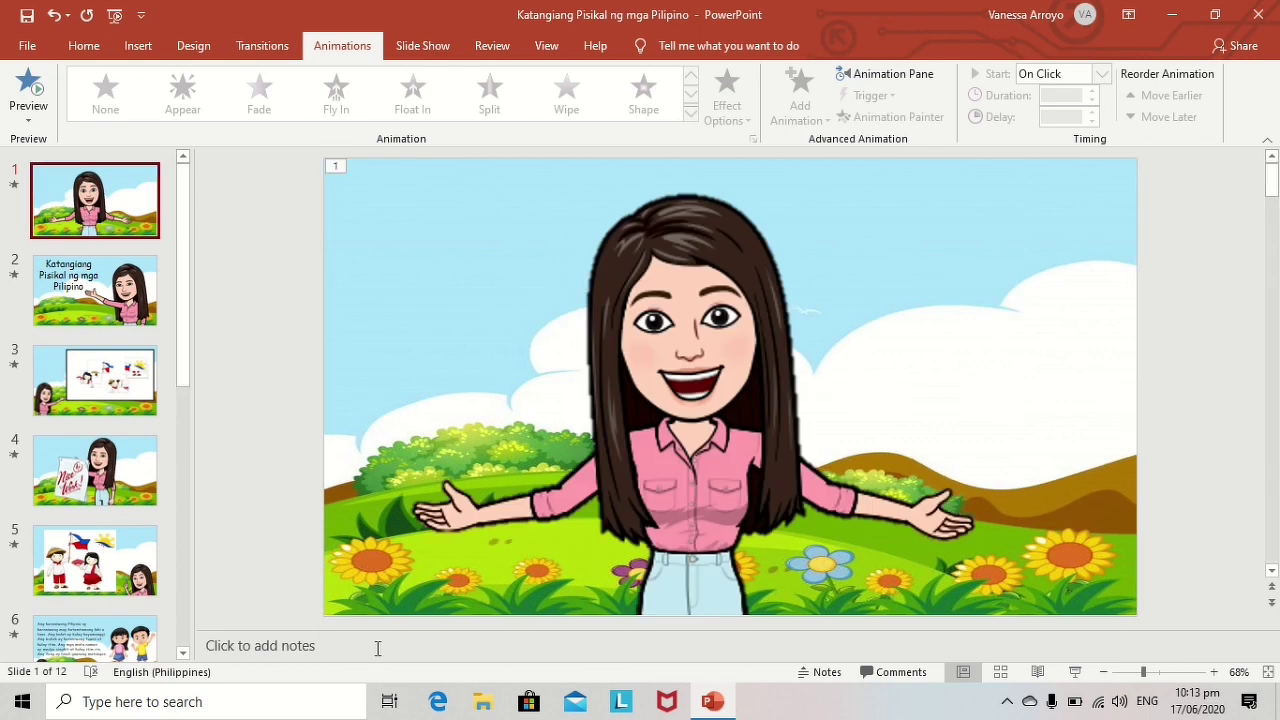
pyautogui.press('capslock')
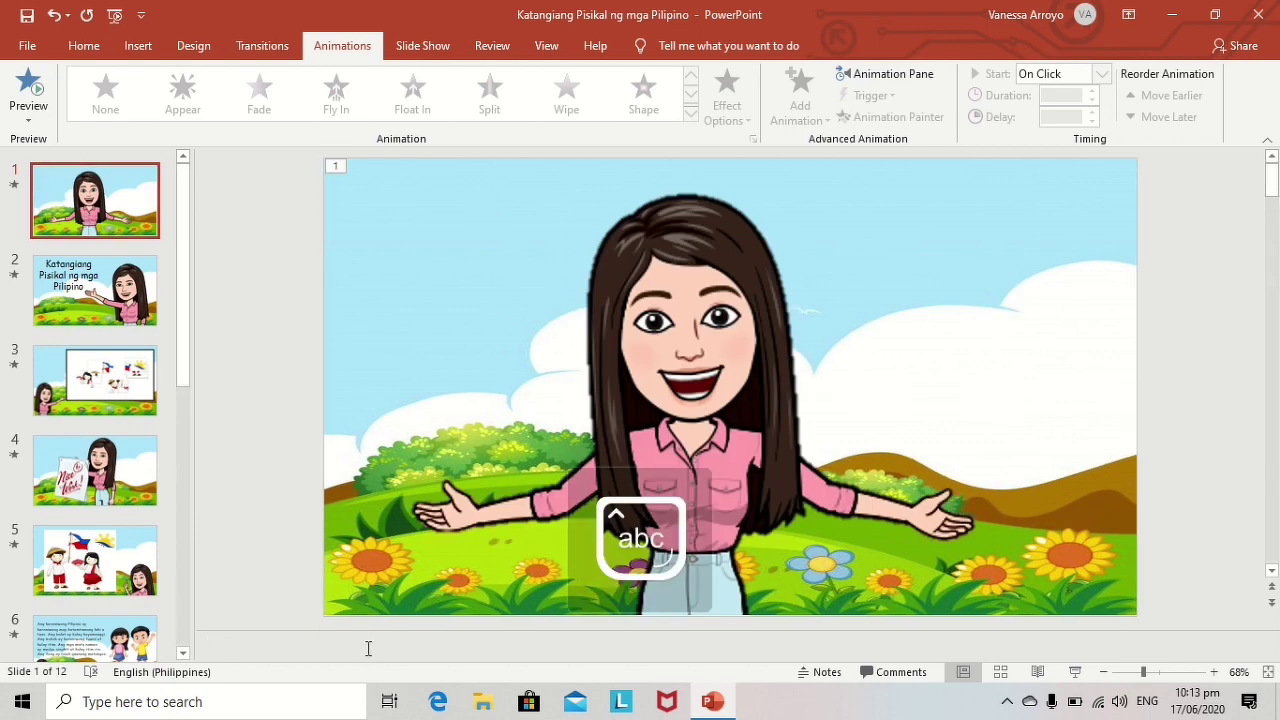
pyautogui.write('andang araw mga bata! Ngayon ay may bago tayong aralin. Handa na ba kayon')
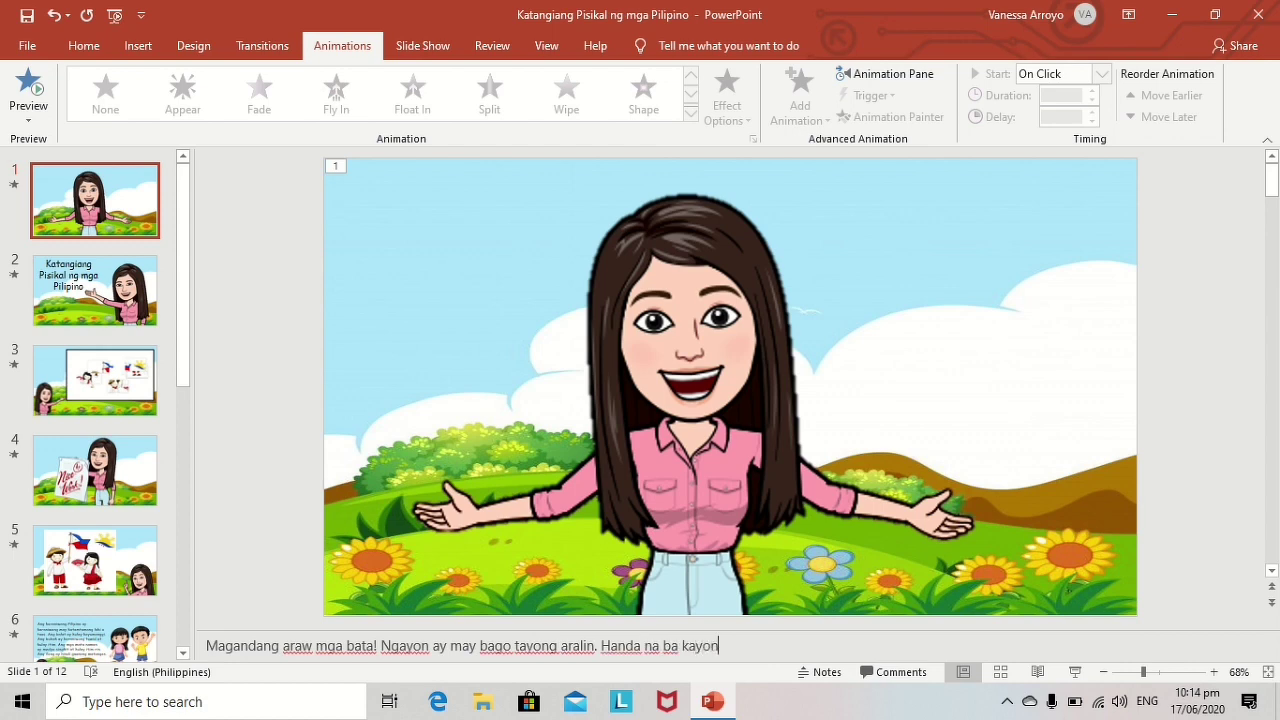
pyautogui.press('pagedown')
pyautogui.write('Ang ating aralin ay tung')
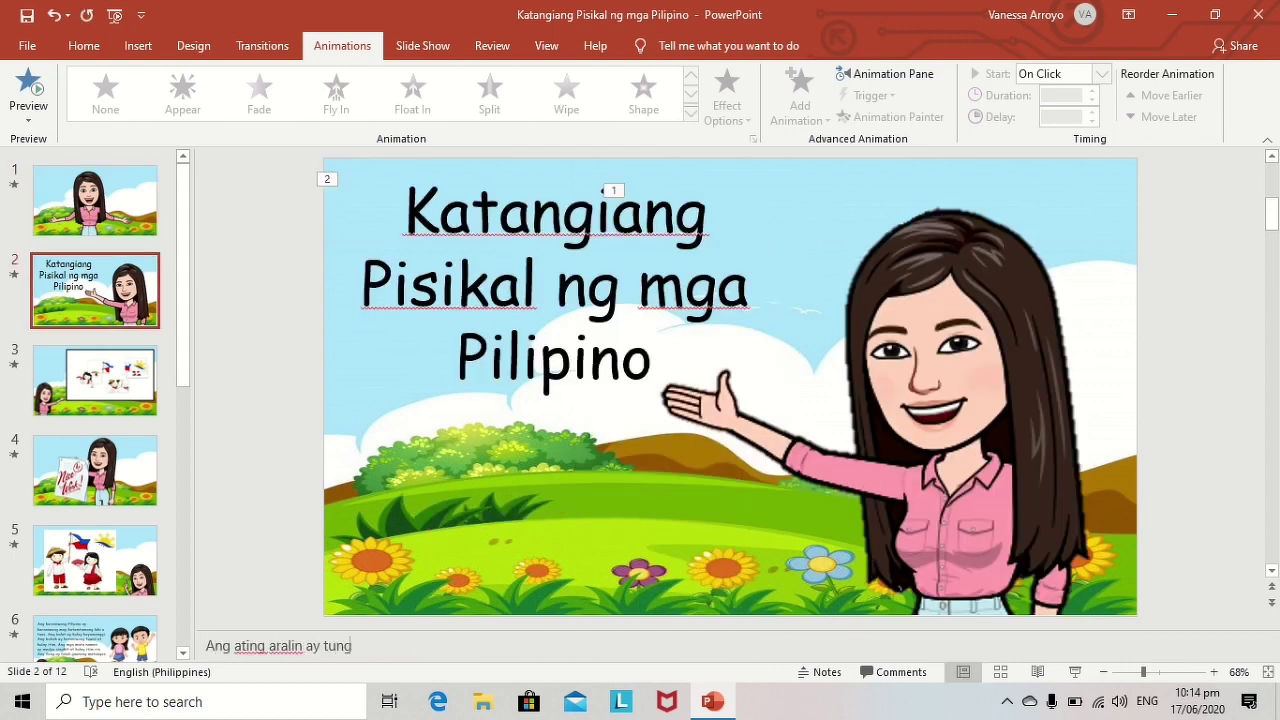
pyautogui.write('pino')
# Add Tagalog narration to the speaker notes of slides 3 to 5, ending with 'Pilipino'.
pyautogui.press('pagedown')
pyautogui.press('pagedown')
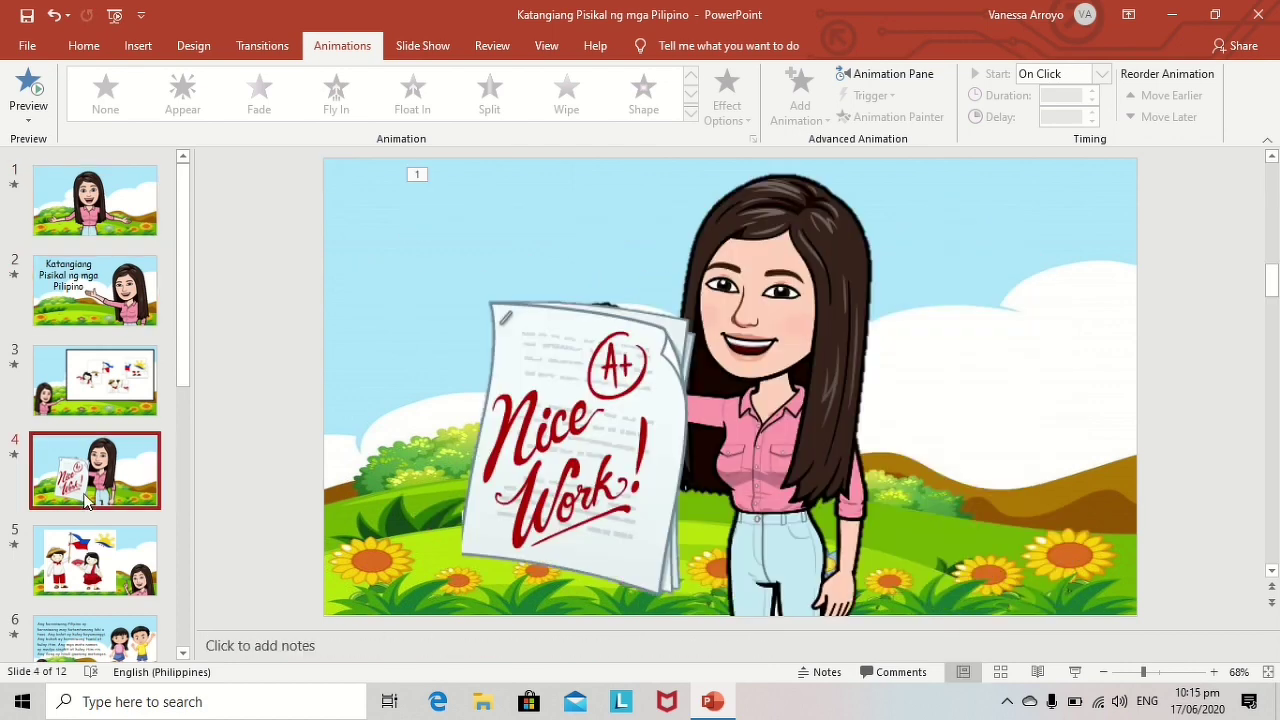
pyautogui.press('pageup')
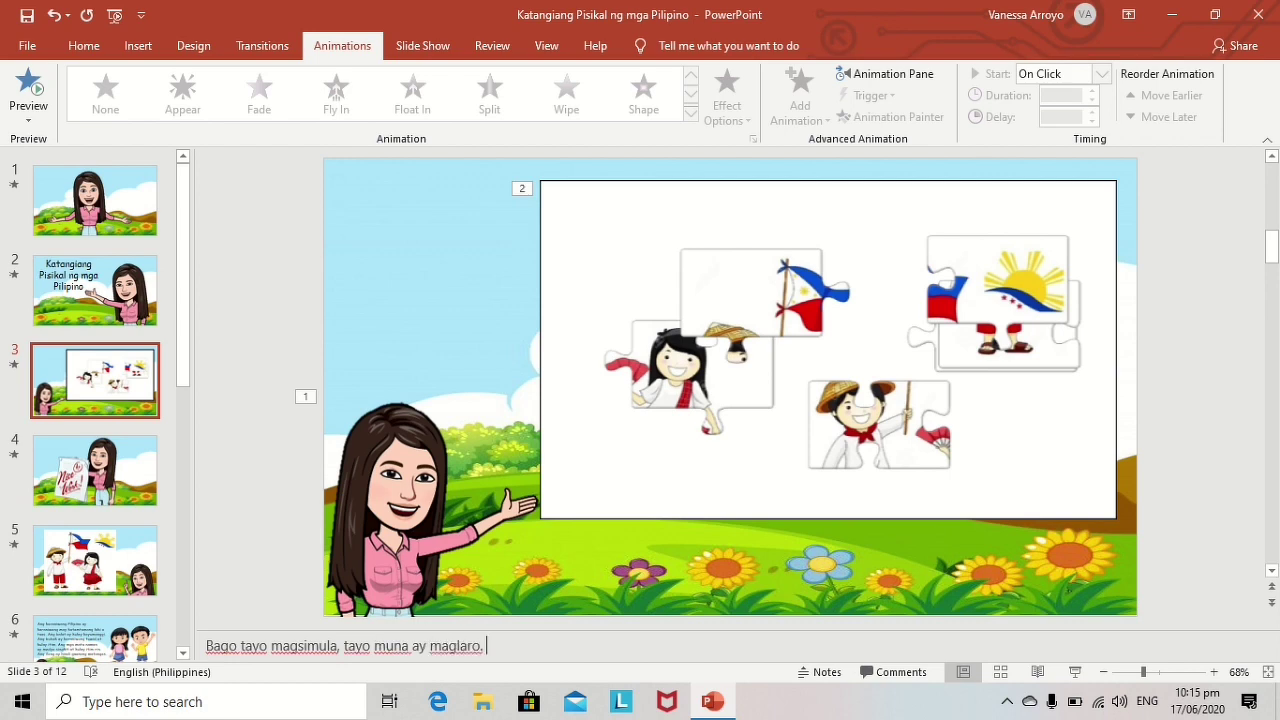
pyautogui.press('pagedown')
pyautogui.write('Magaling! Mabili')
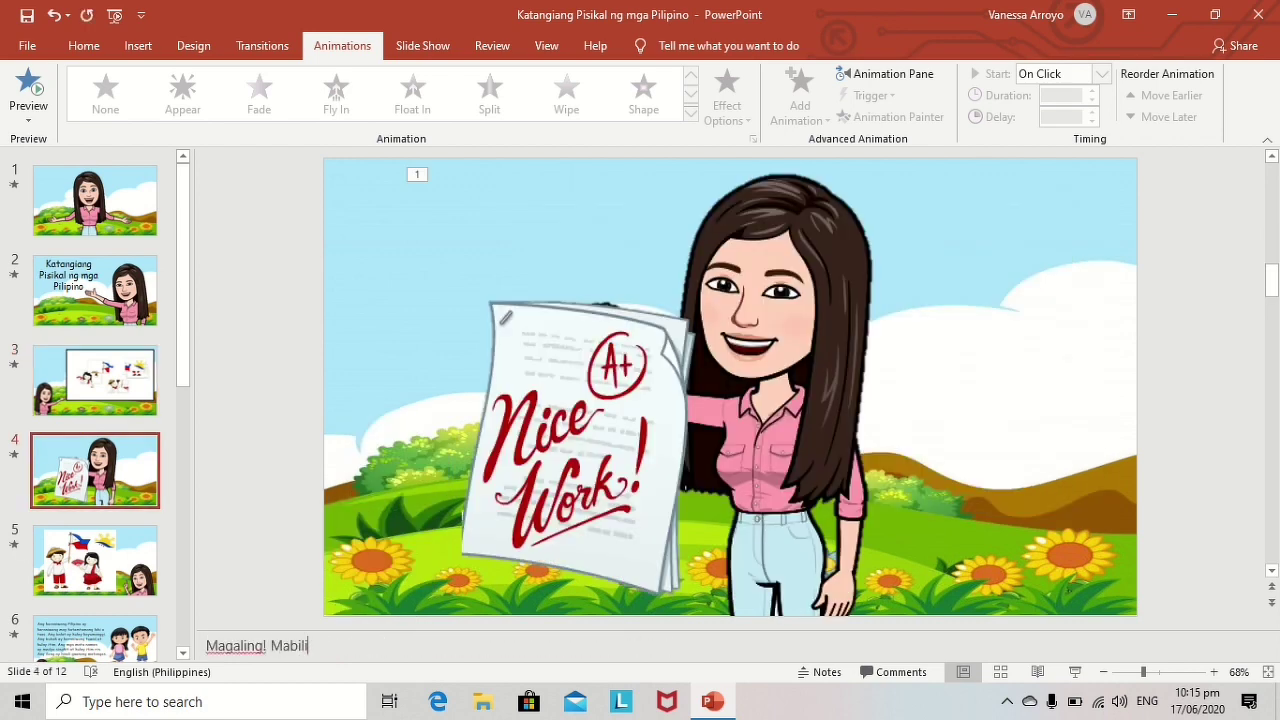
pyautogui.press('pagedown')
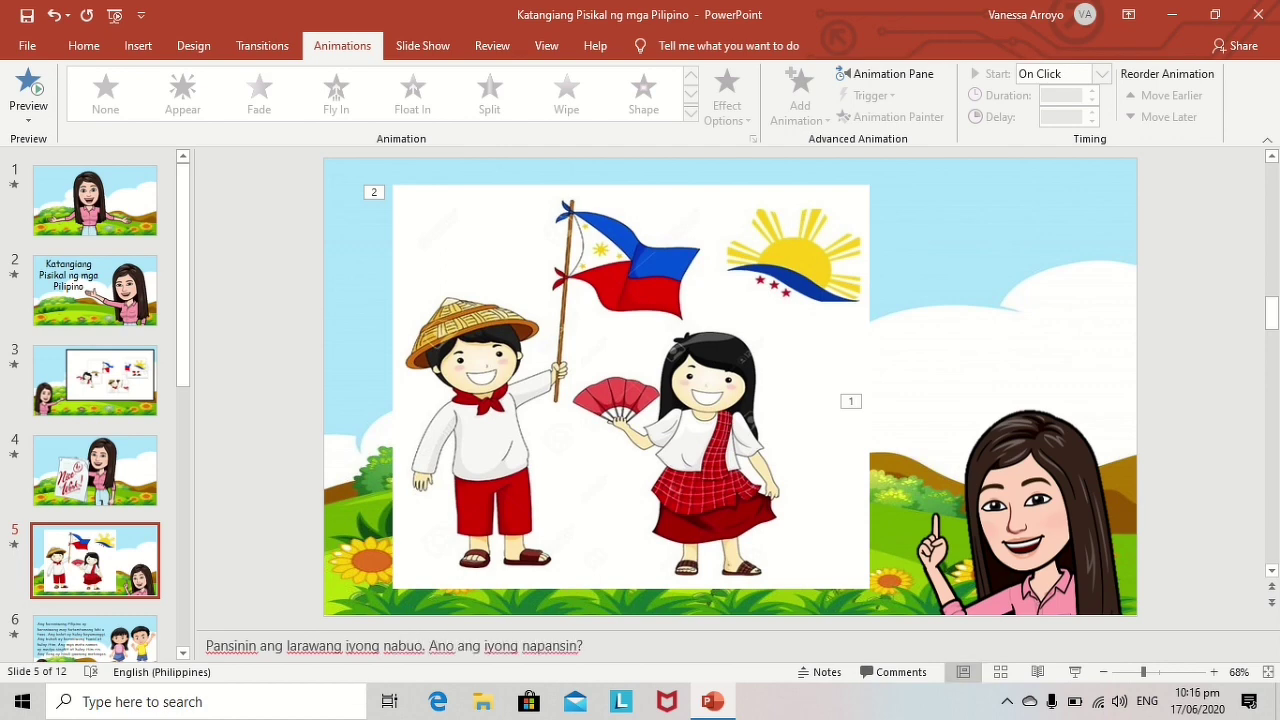
pyautogui.write('Pilipino')
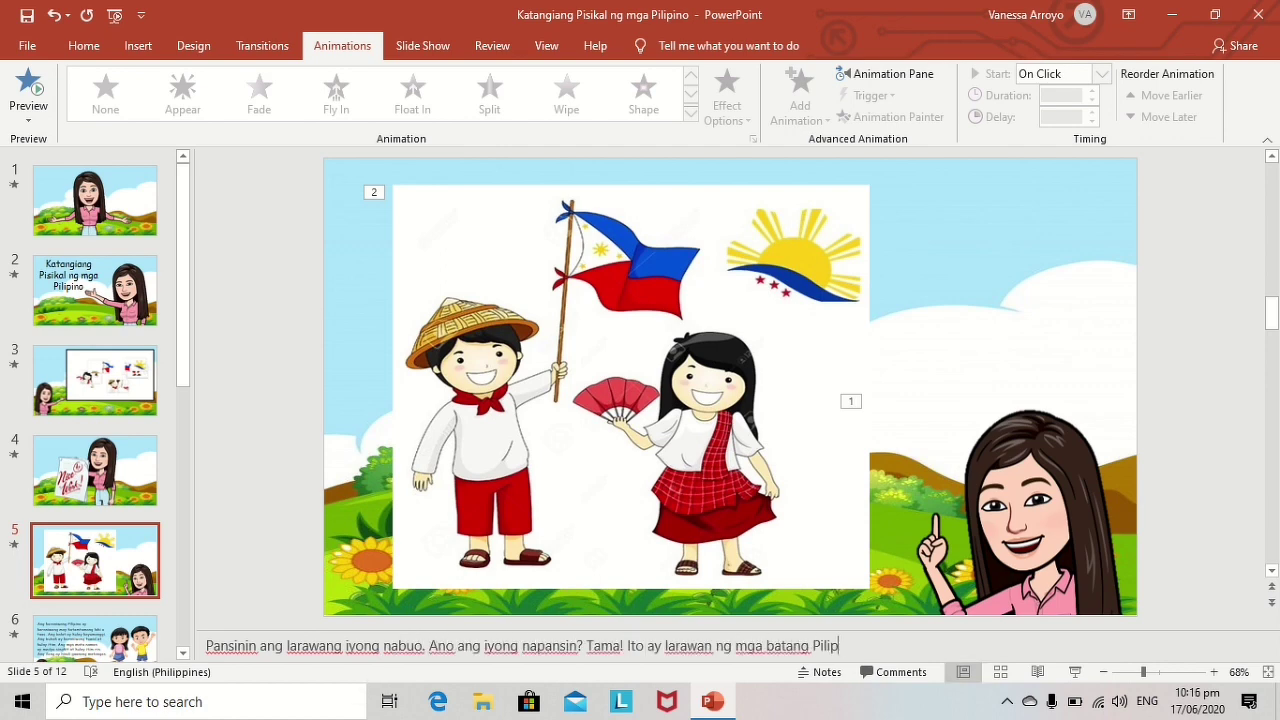
# Revisit slides 6 and 7 and display the slide transition options.
pyautogui.scroll(-3, 95, 470)
pyautogui.click(95, 560)
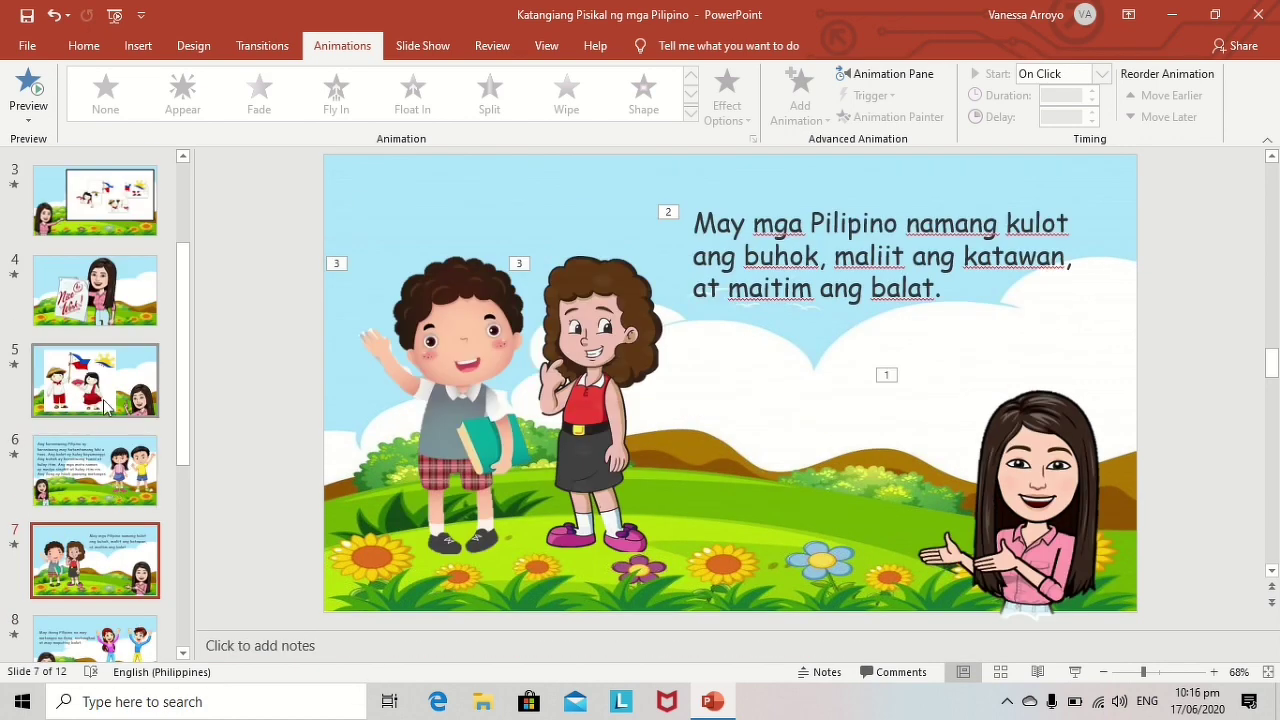
pyautogui.click(95, 472)
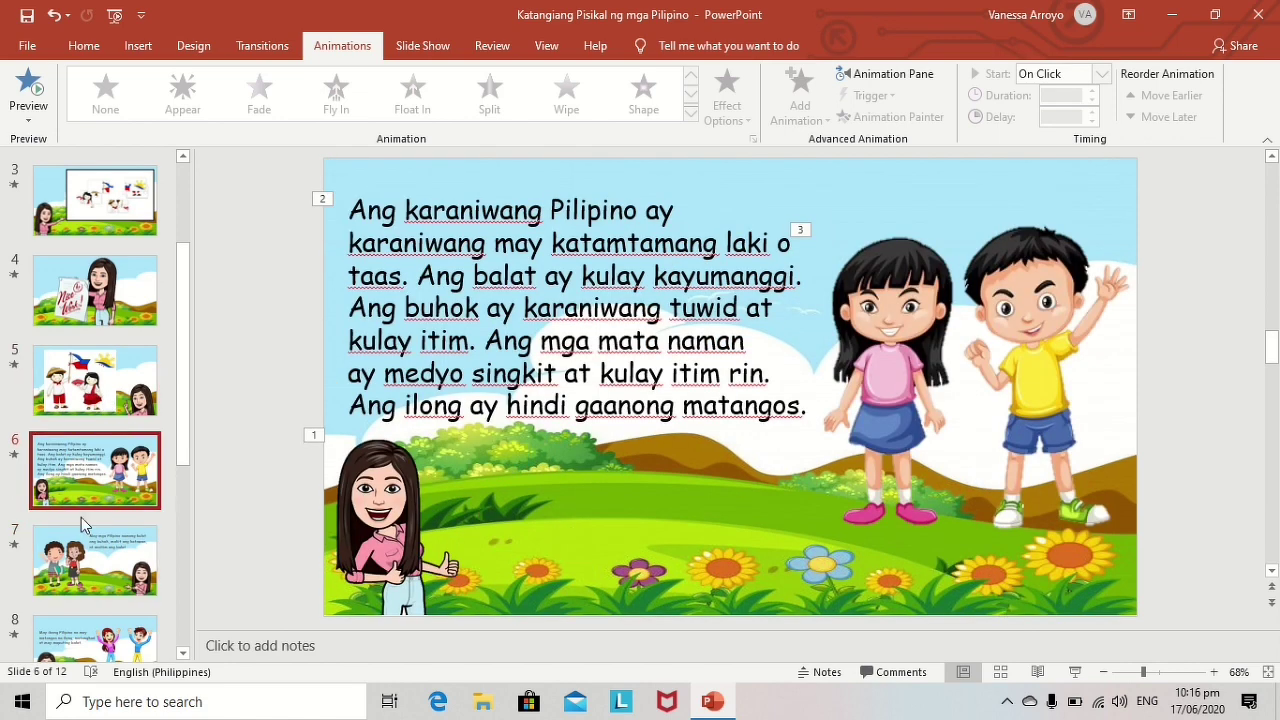
pyautogui.click(90, 587)
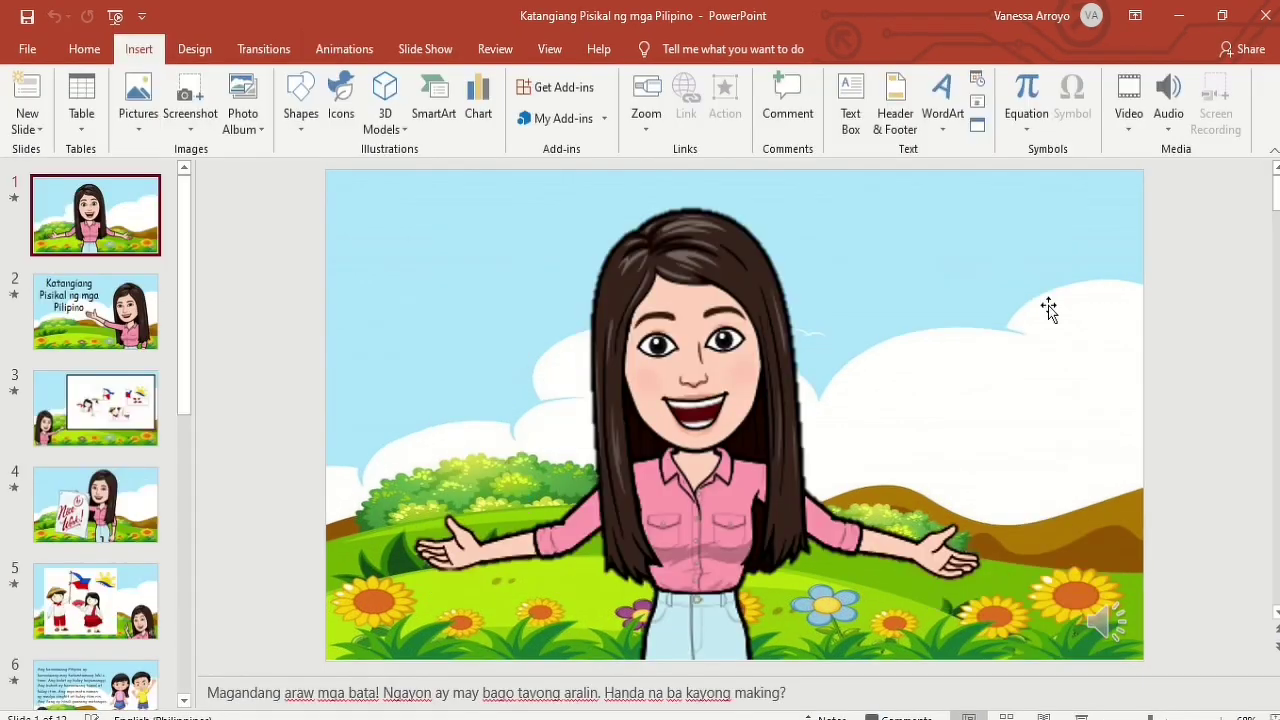
pyautogui.click(265, 52)
# Preview Morph, Fade and Push transitions on slide 1, then set its transition to None.
pyautogui.click(194, 118)
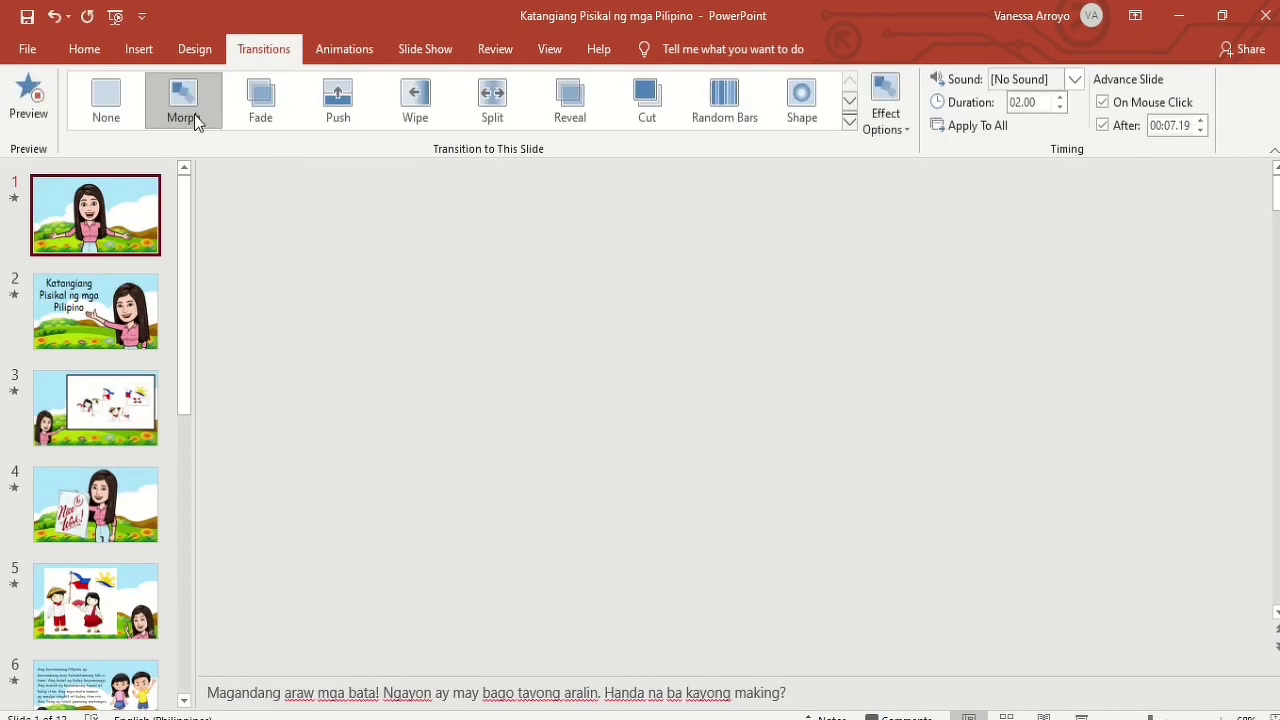
pyautogui.click(260, 104)
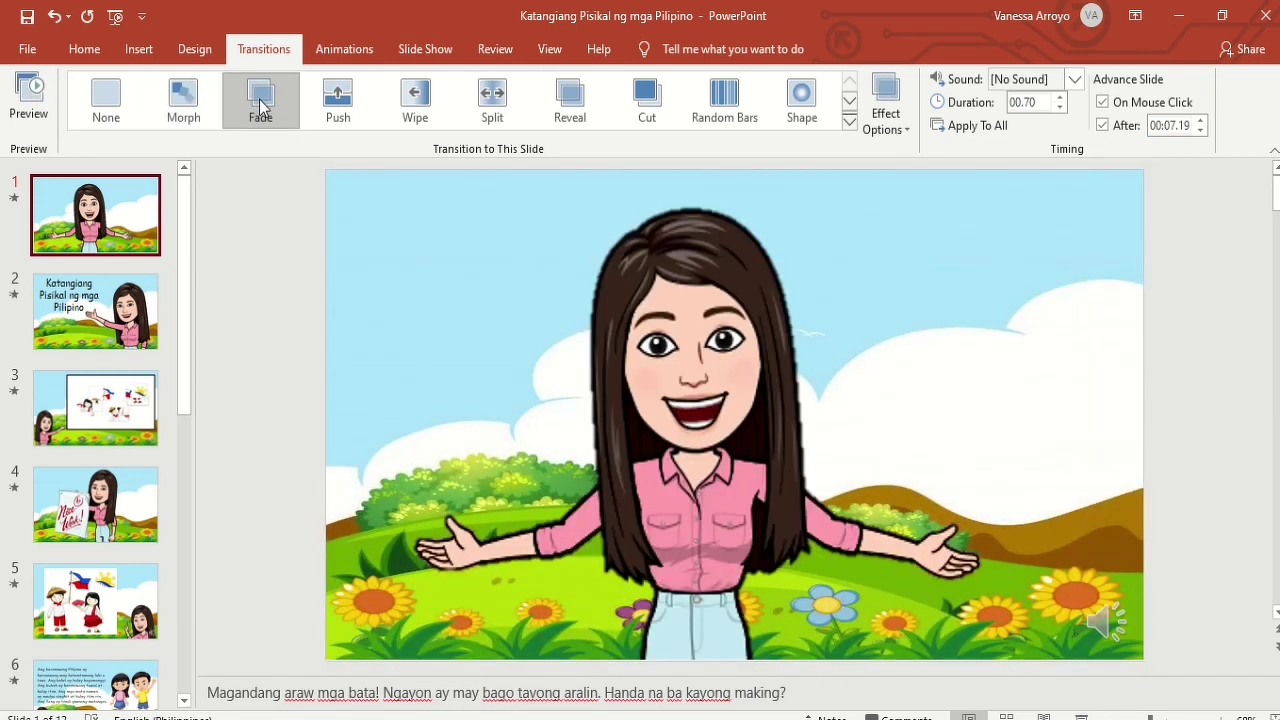
pyautogui.click(345, 104)
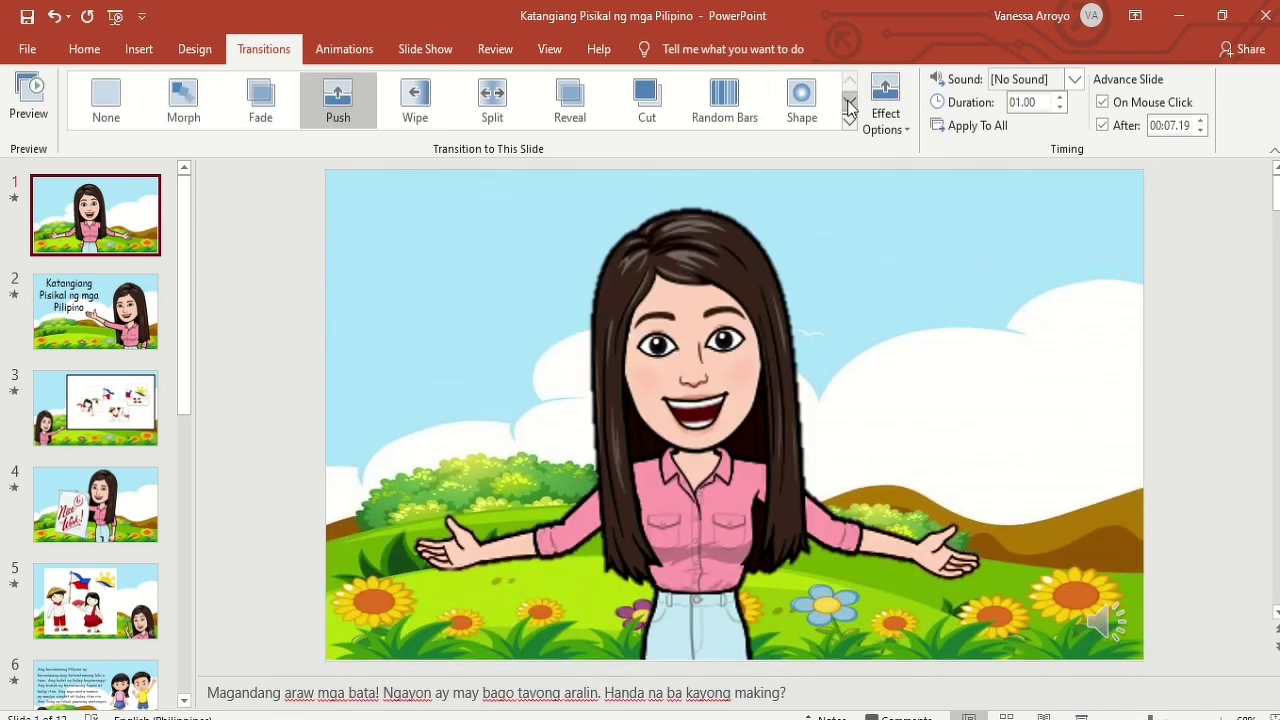
pyautogui.click(849, 102)
pyautogui.click(849, 104)
pyautogui.click(849, 104)
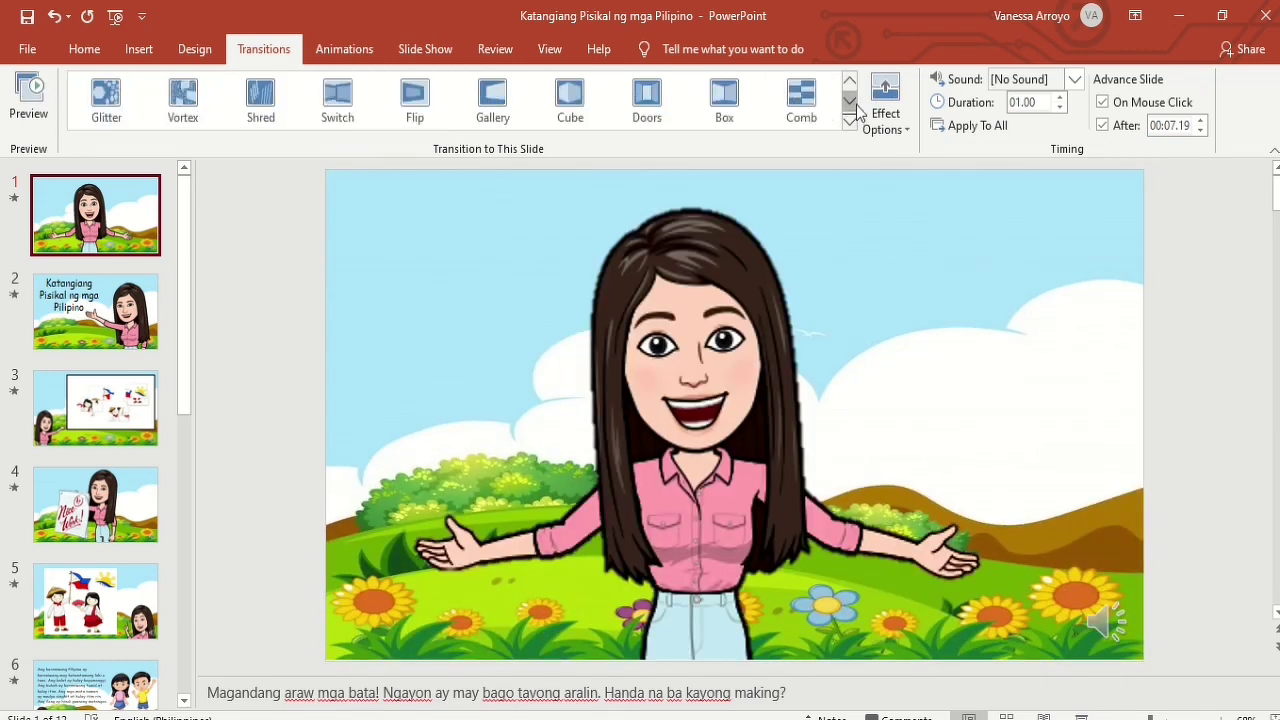
pyautogui.click(850, 106)
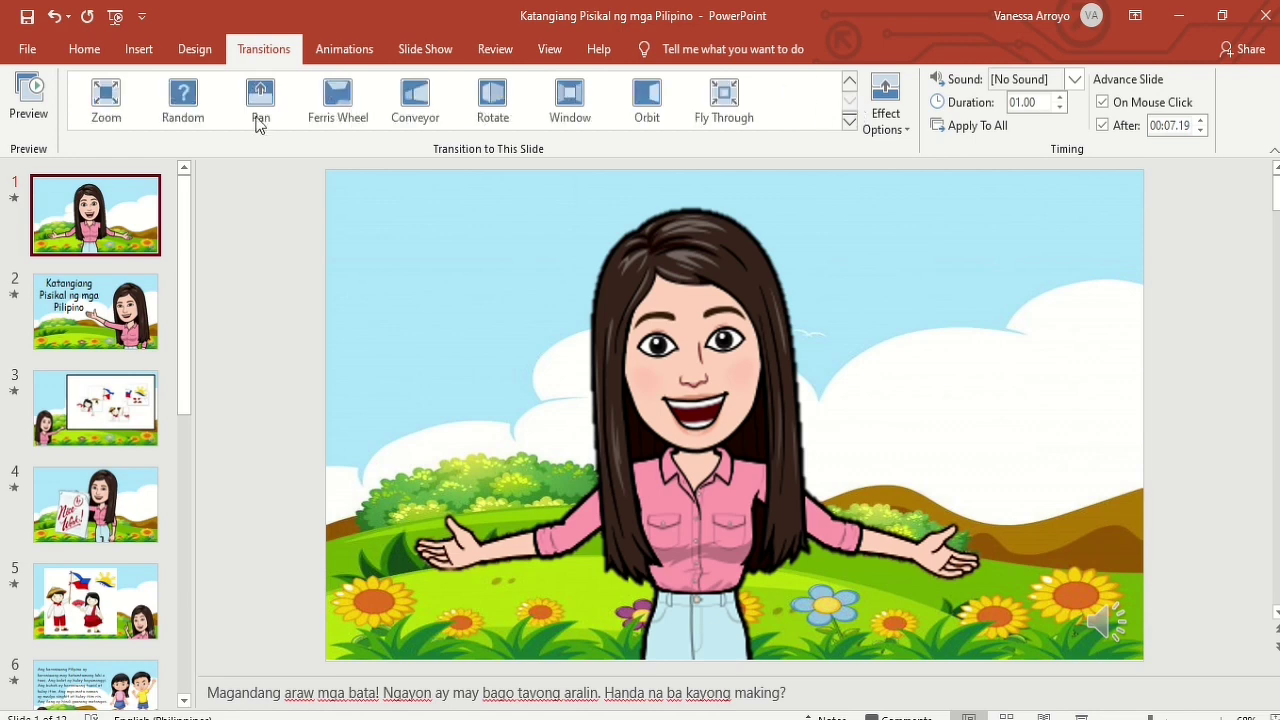
pyautogui.click(849, 81)
pyautogui.click(849, 81)
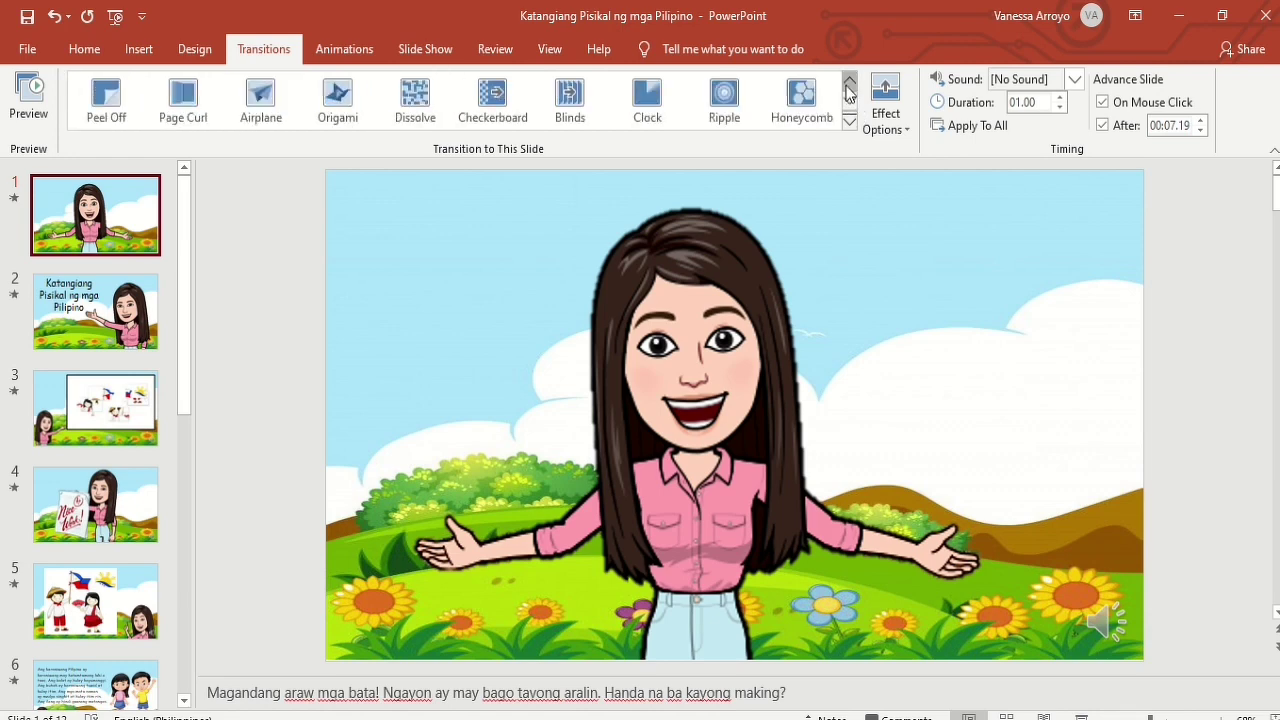
pyautogui.click(849, 81)
pyautogui.click(849, 81)
pyautogui.click(108, 120)
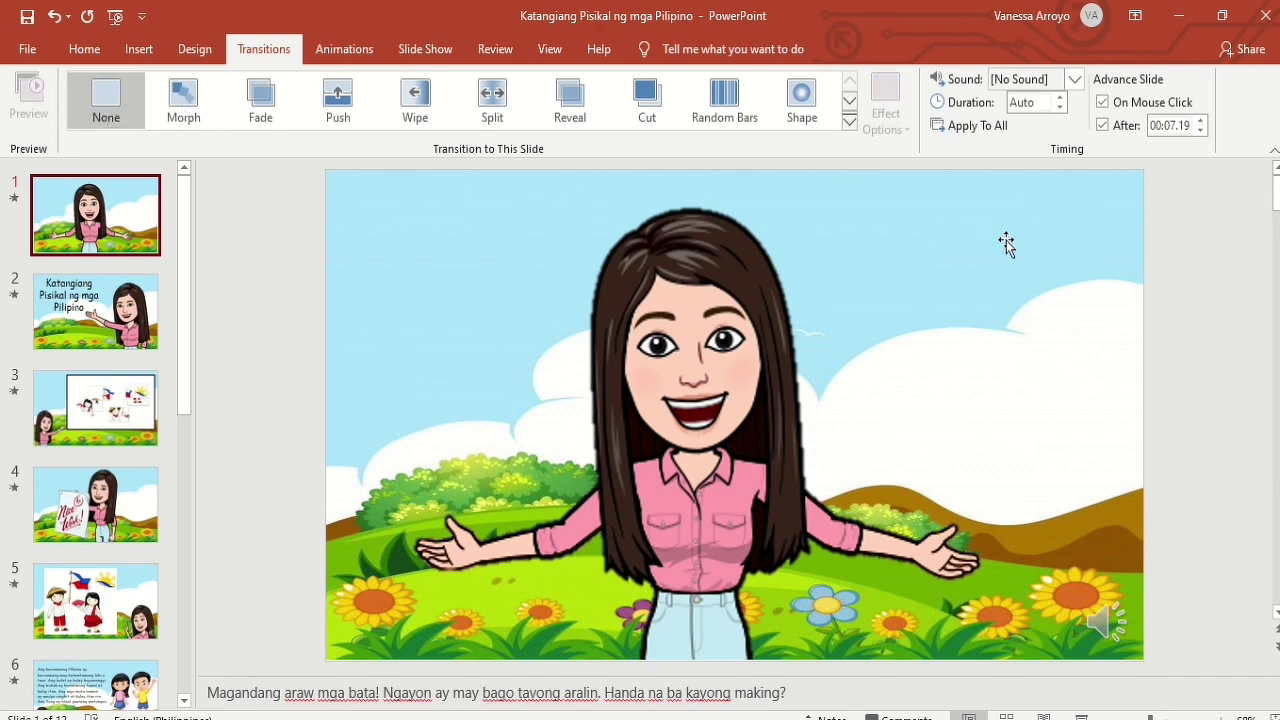
pyautogui.click(344, 49)
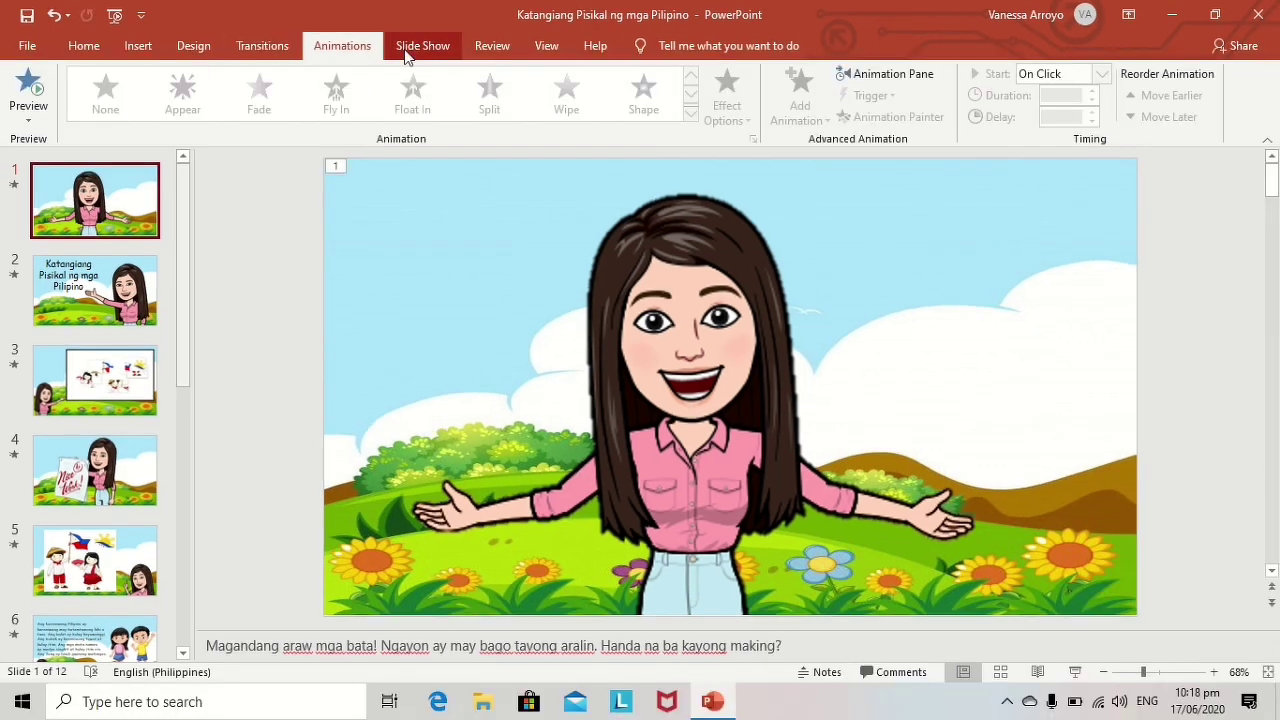
# Open the narration recorder for the slide show with the camera turned off.
pyautogui.click(420, 47)
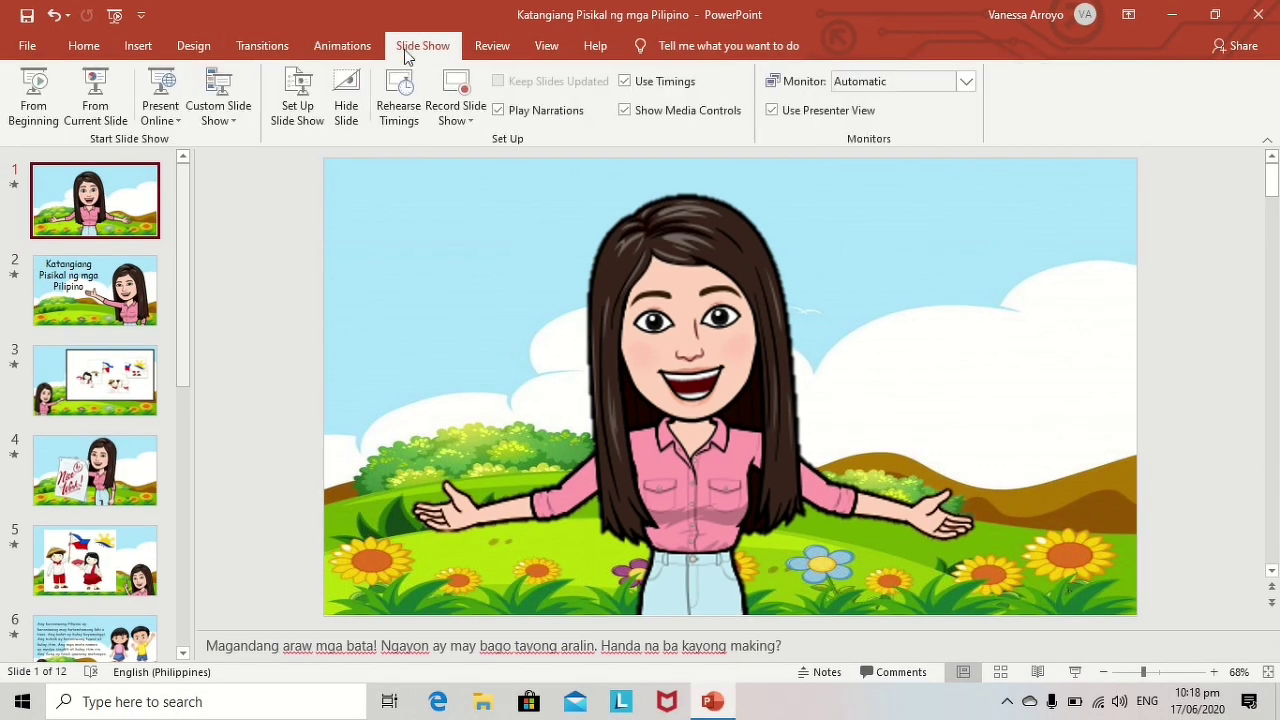
pyautogui.click(463, 85)
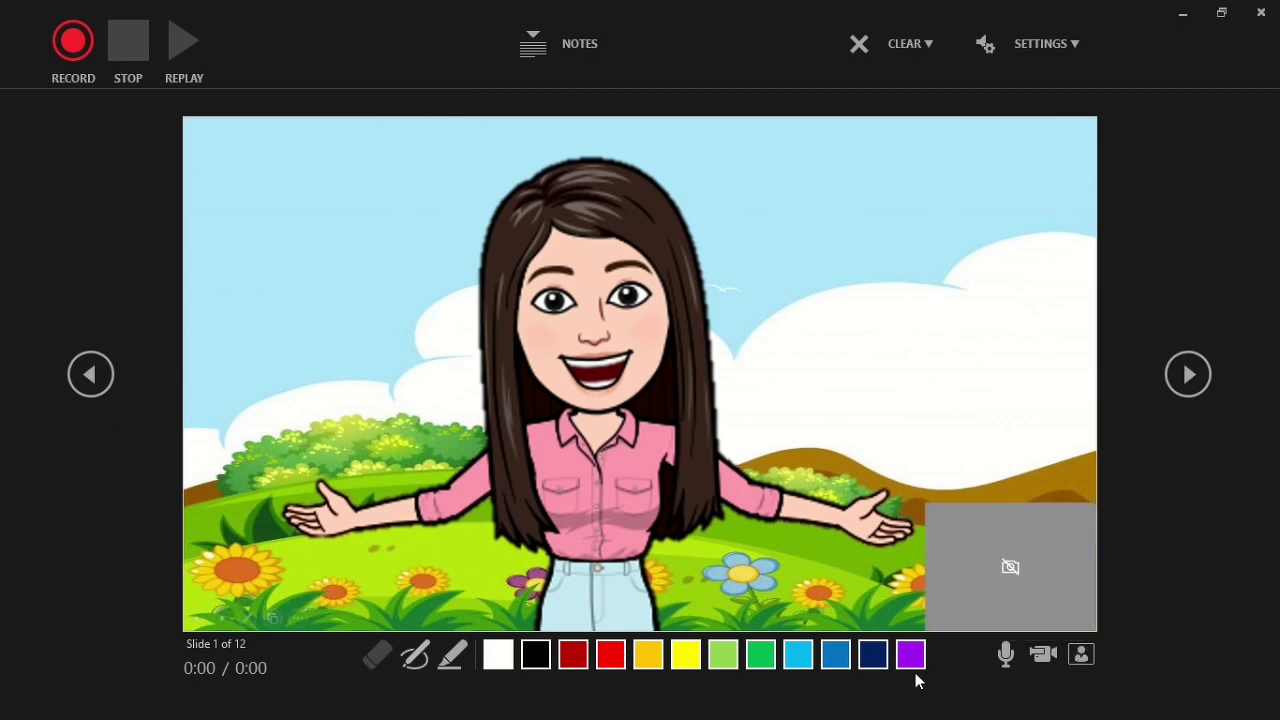
pyautogui.click(1041, 655)
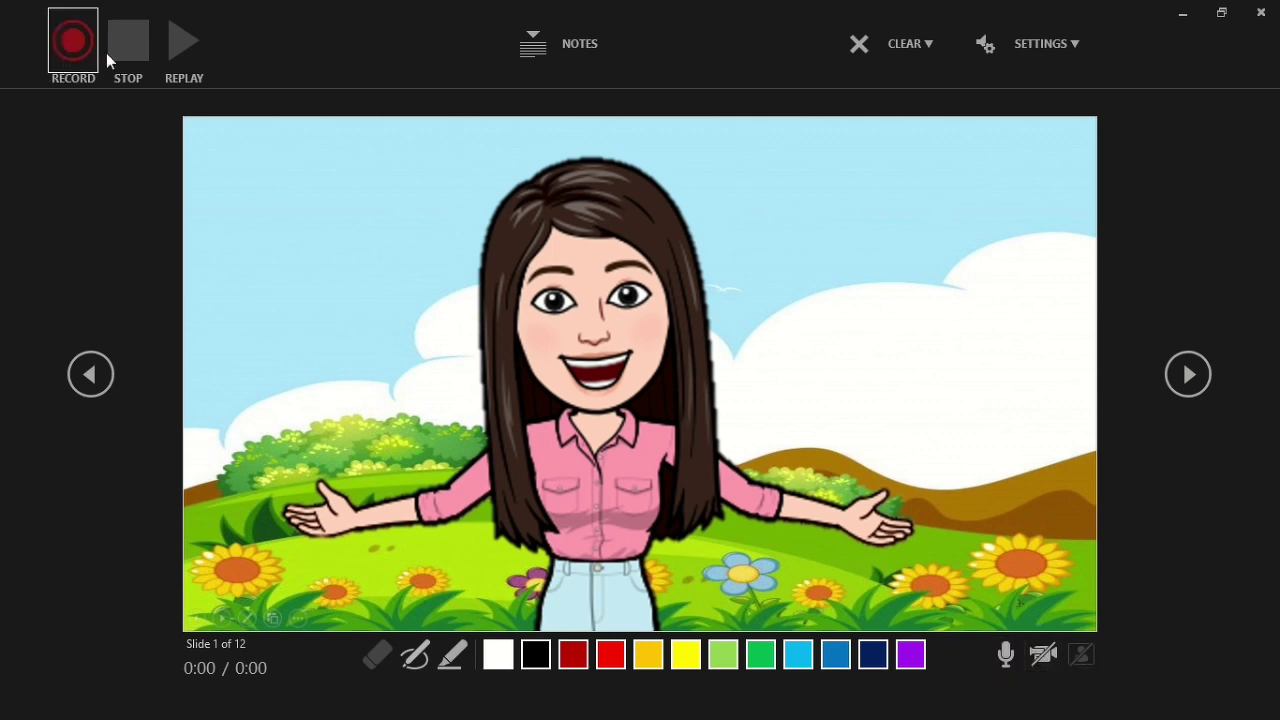
# Show slide 1's speaker notes above the slide in the recording window.
pyautogui.click(587, 51)
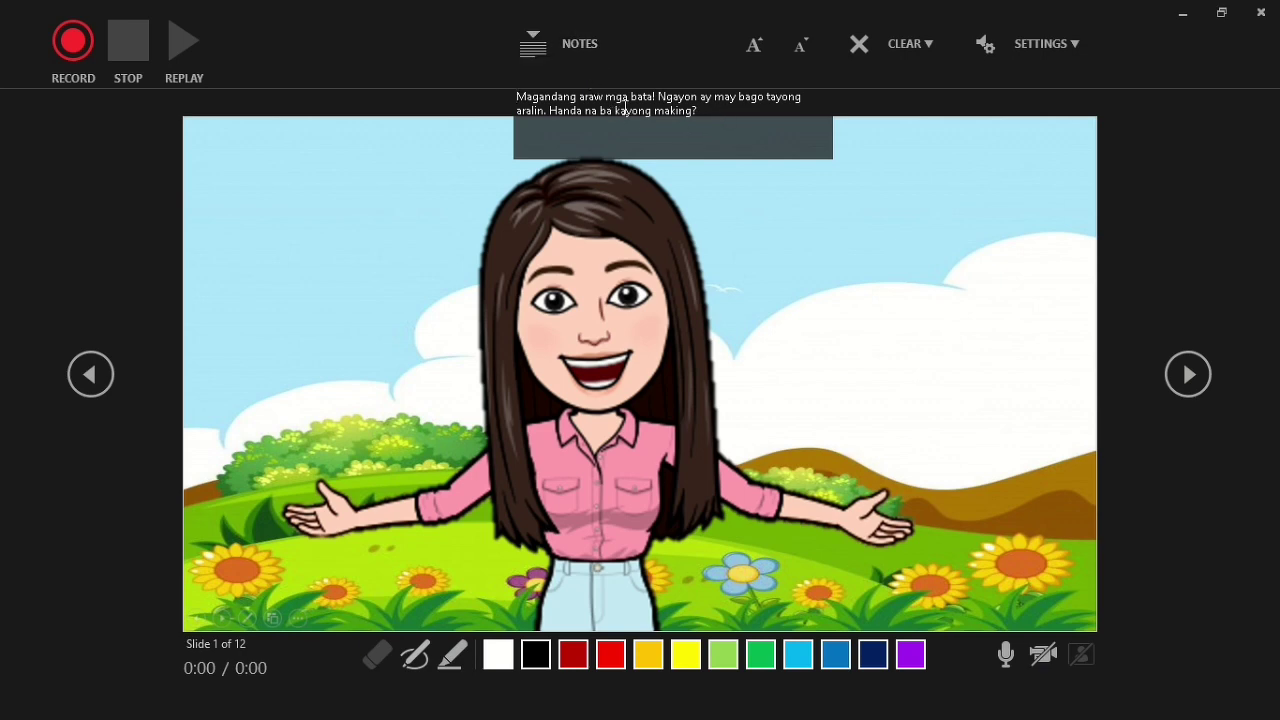
pyautogui.click(531, 40)
pyautogui.click(531, 40)
# Start recording and narrate slides 1–5, assembling the flag puzzle on slide 3, then advance to slide 6.
pyautogui.click(84, 50)
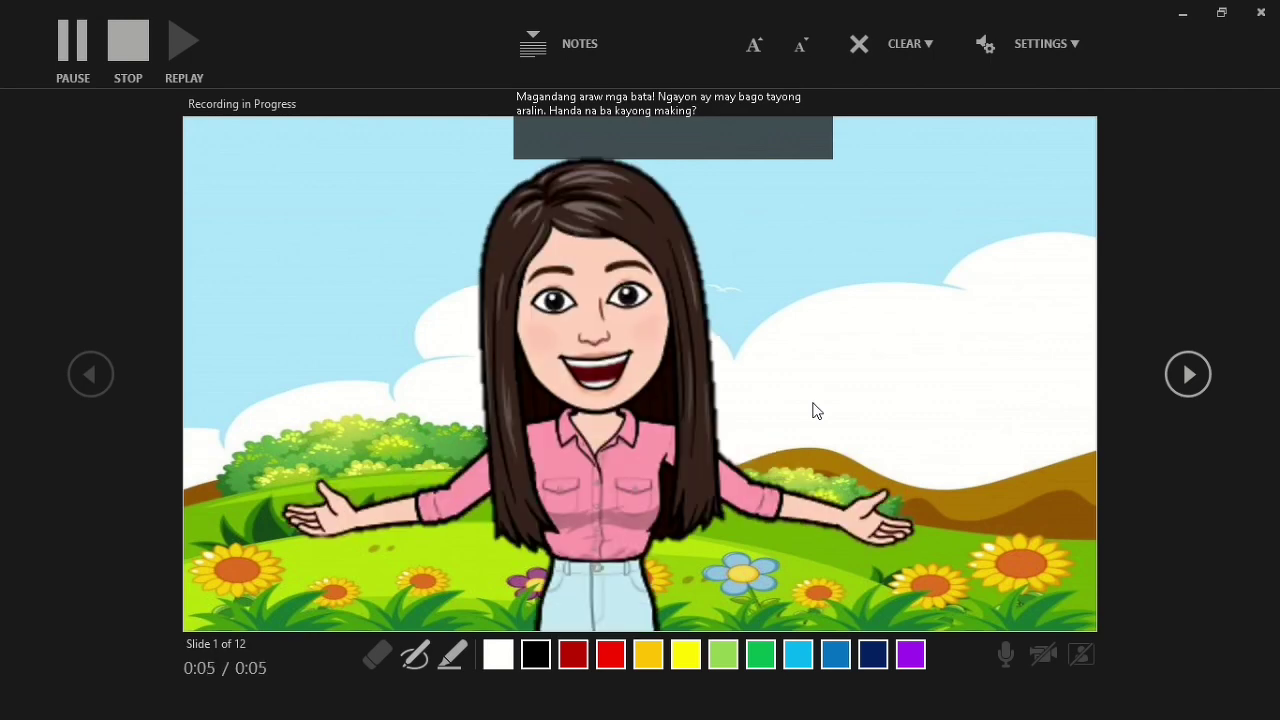
pyautogui.click(812, 410)
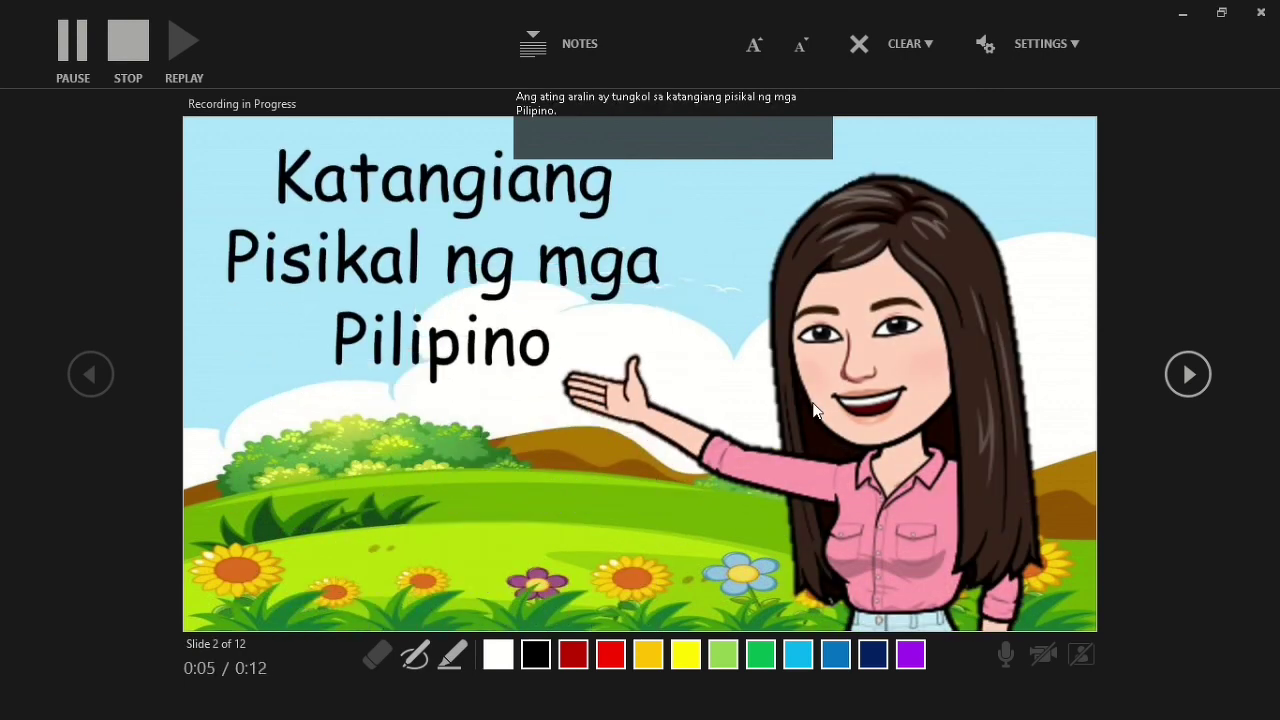
pyautogui.click(812, 410)
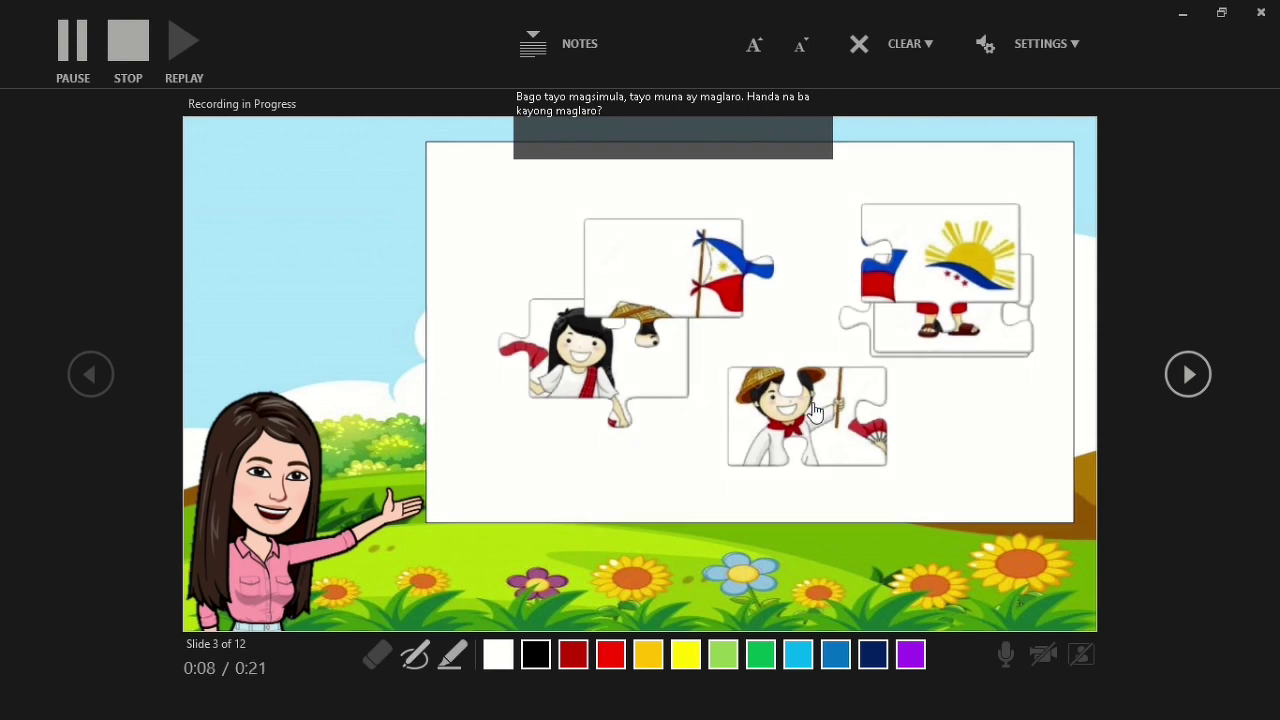
pyautogui.click(812, 410)
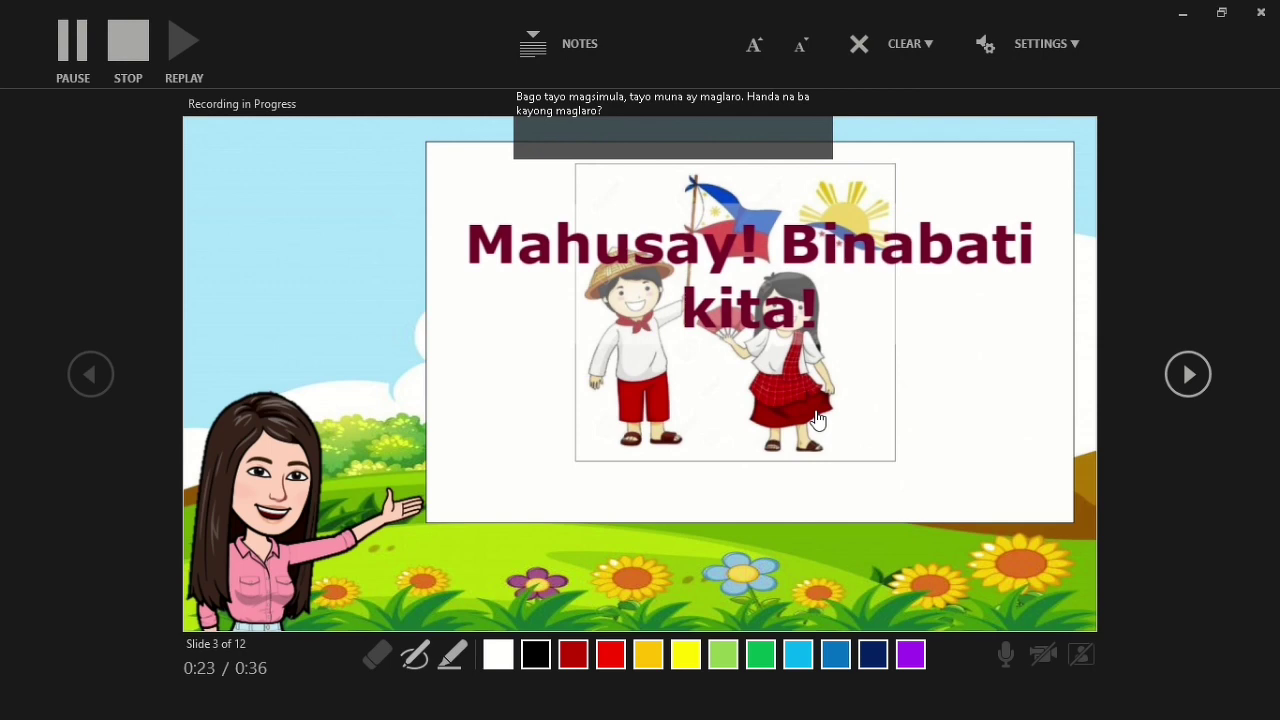
pyautogui.click(817, 420)
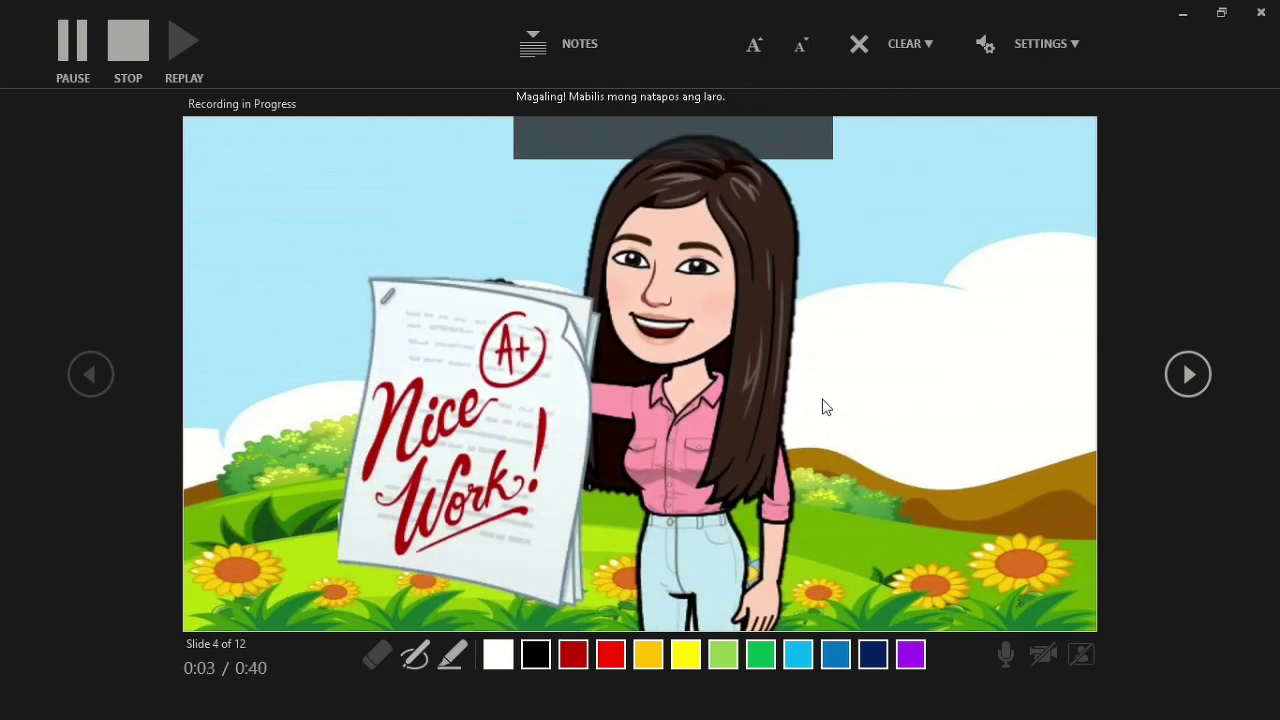
pyautogui.click(826, 407)
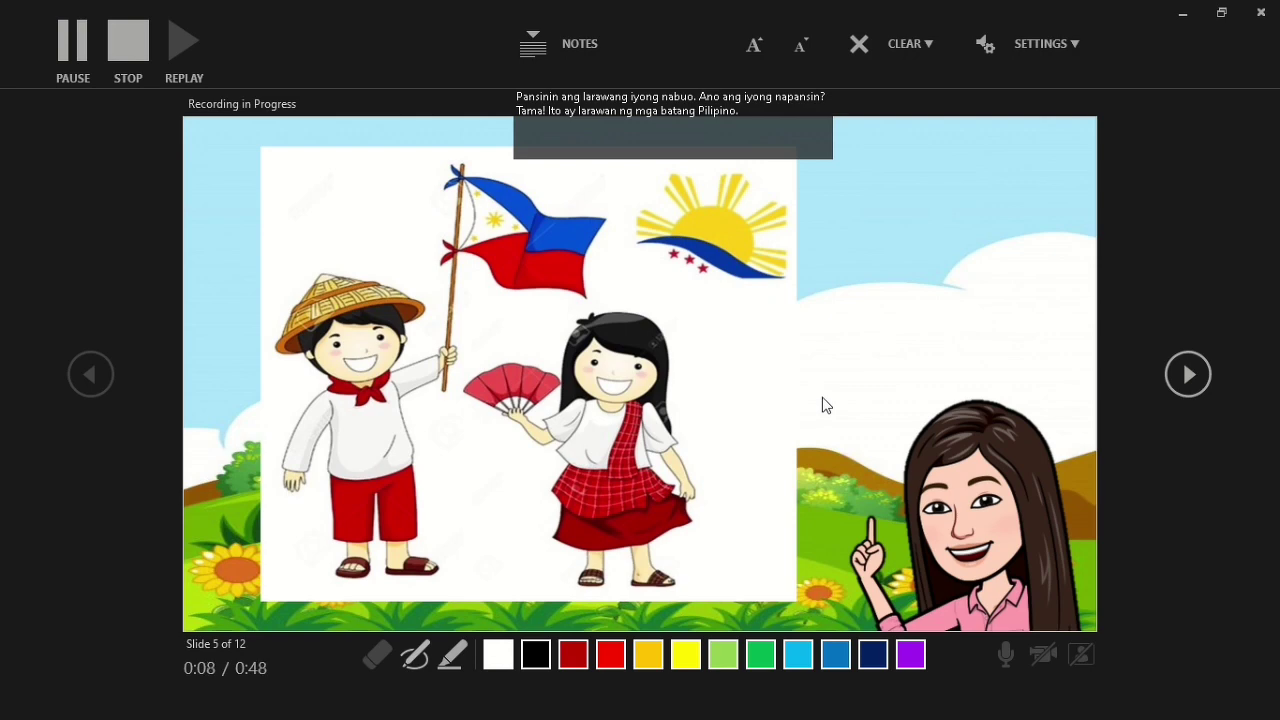
pyautogui.click(826, 405)
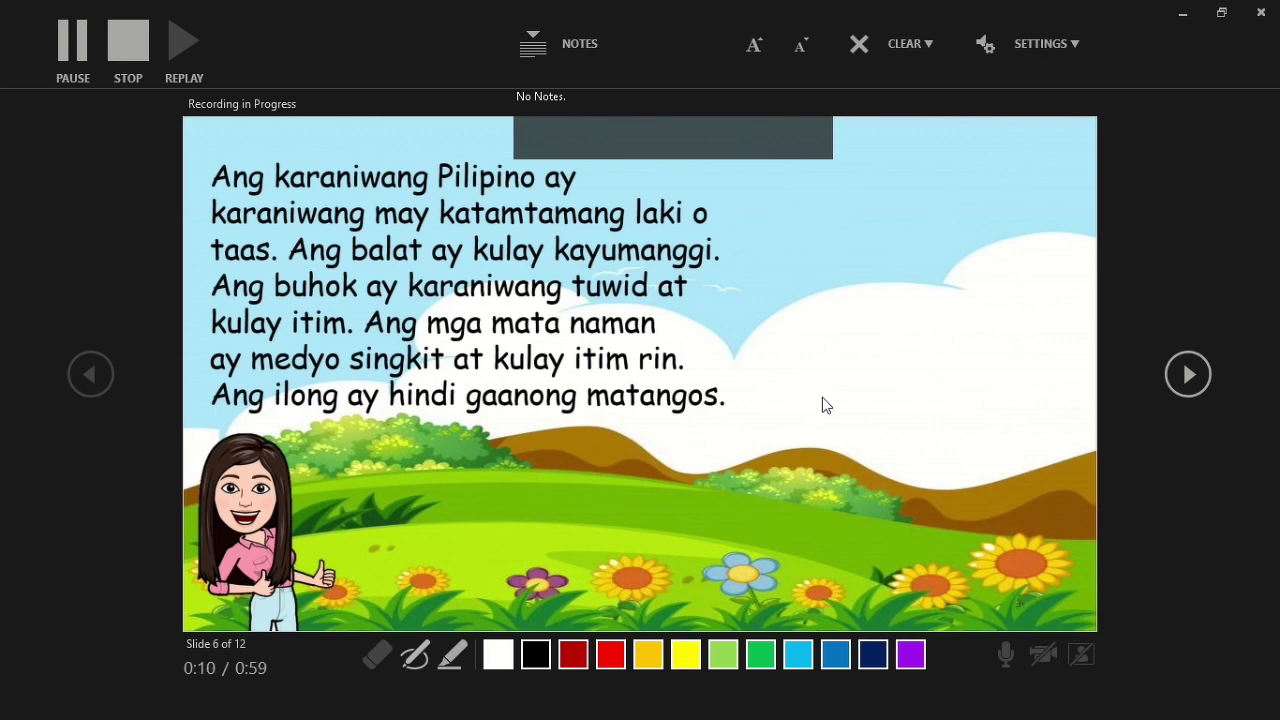
# Narrate slides 6–8, bringing in the two children on each, then advance to slide 9.
pyautogui.click(822, 397)
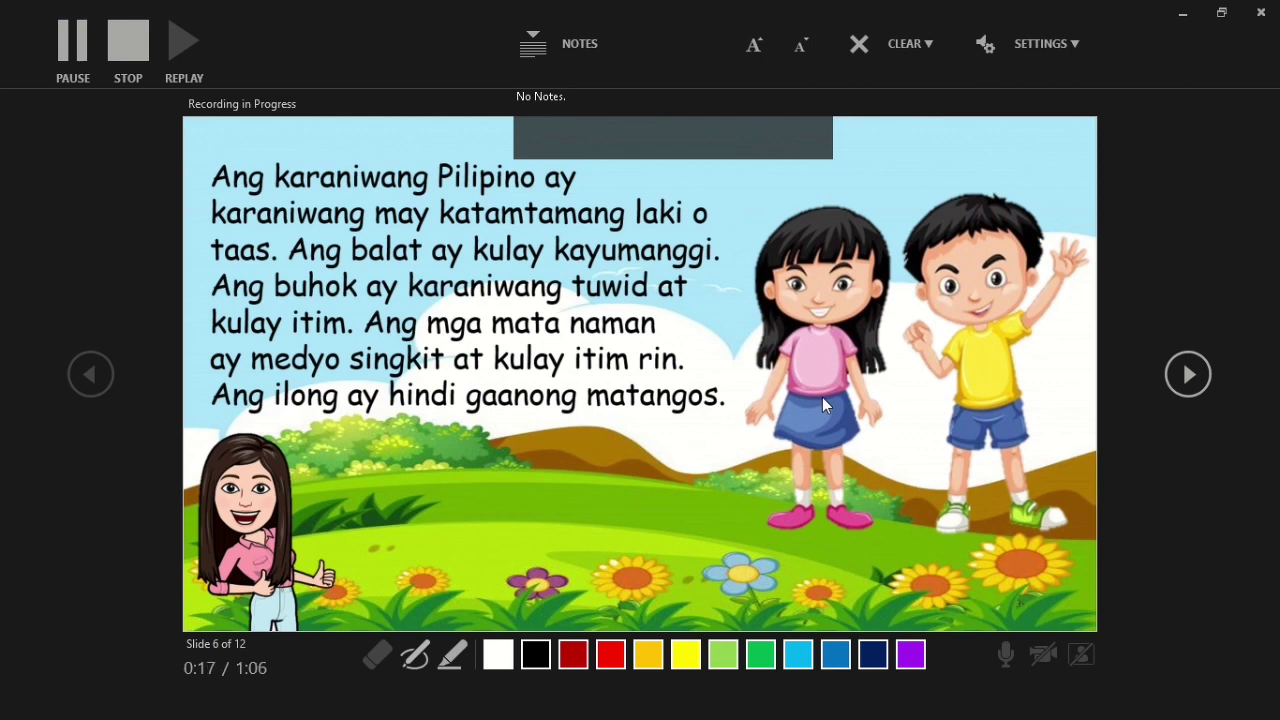
pyautogui.click(822, 397)
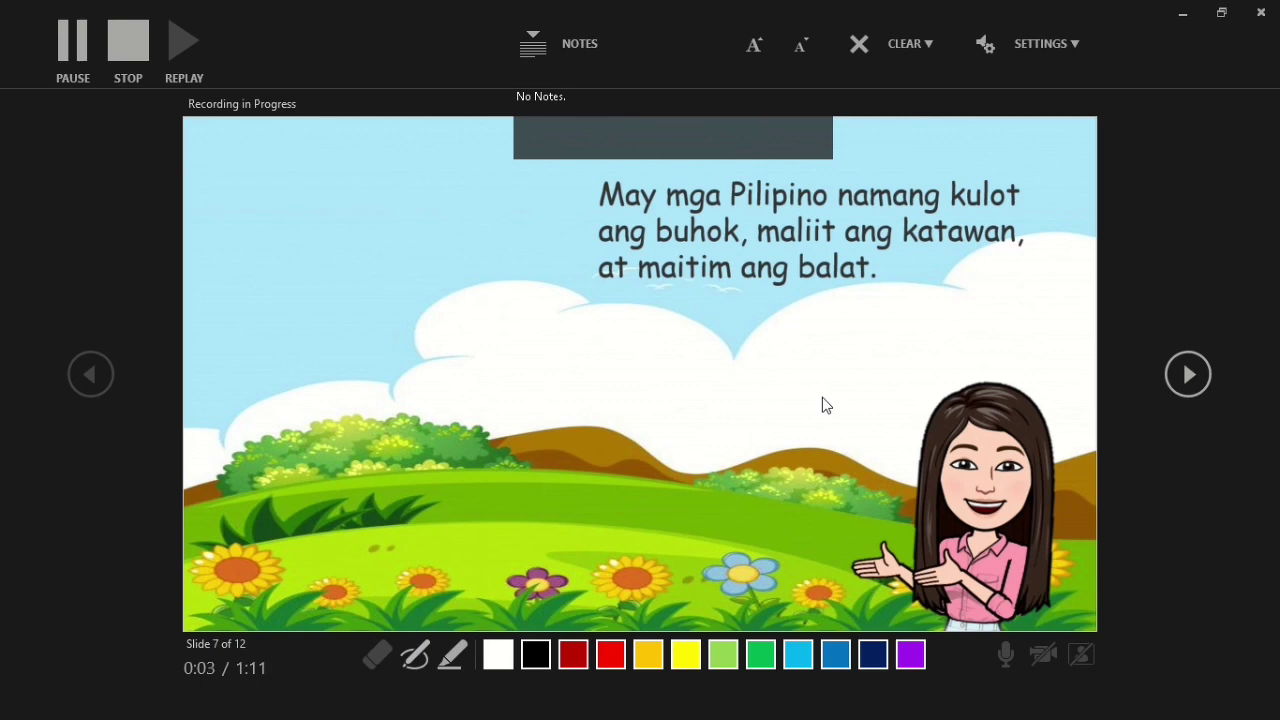
pyautogui.click(826, 404)
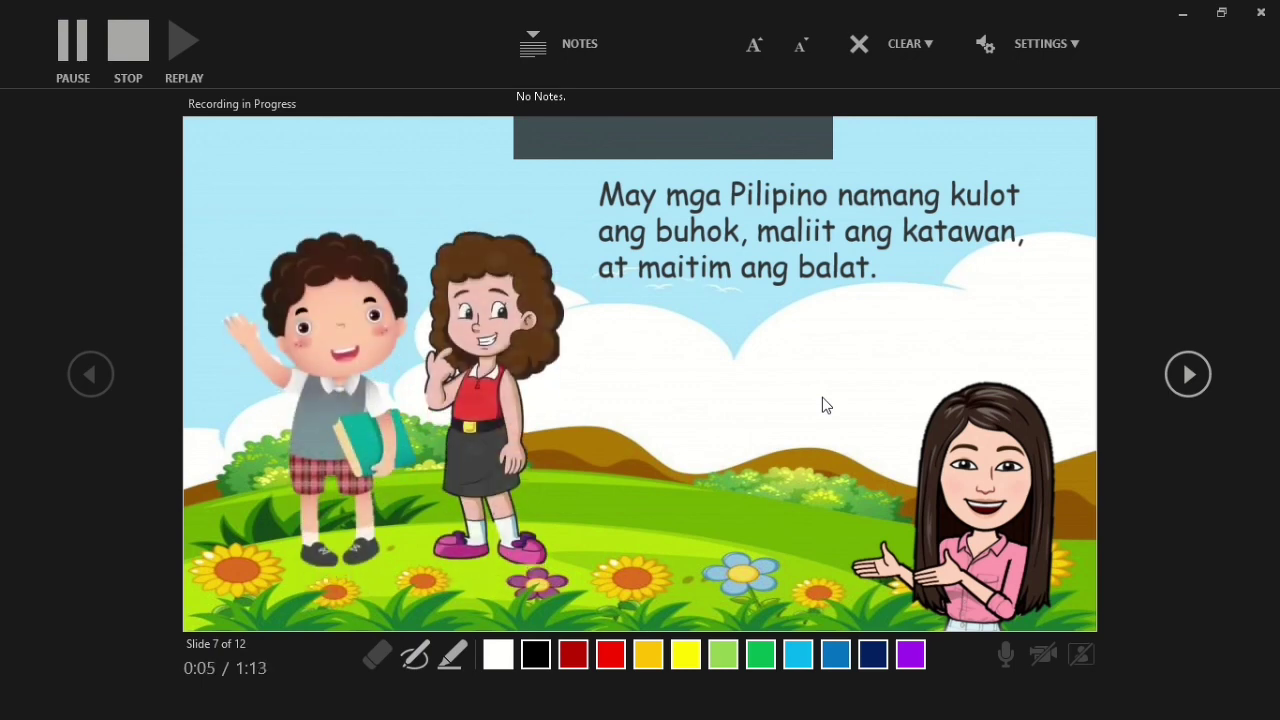
pyautogui.click(826, 404)
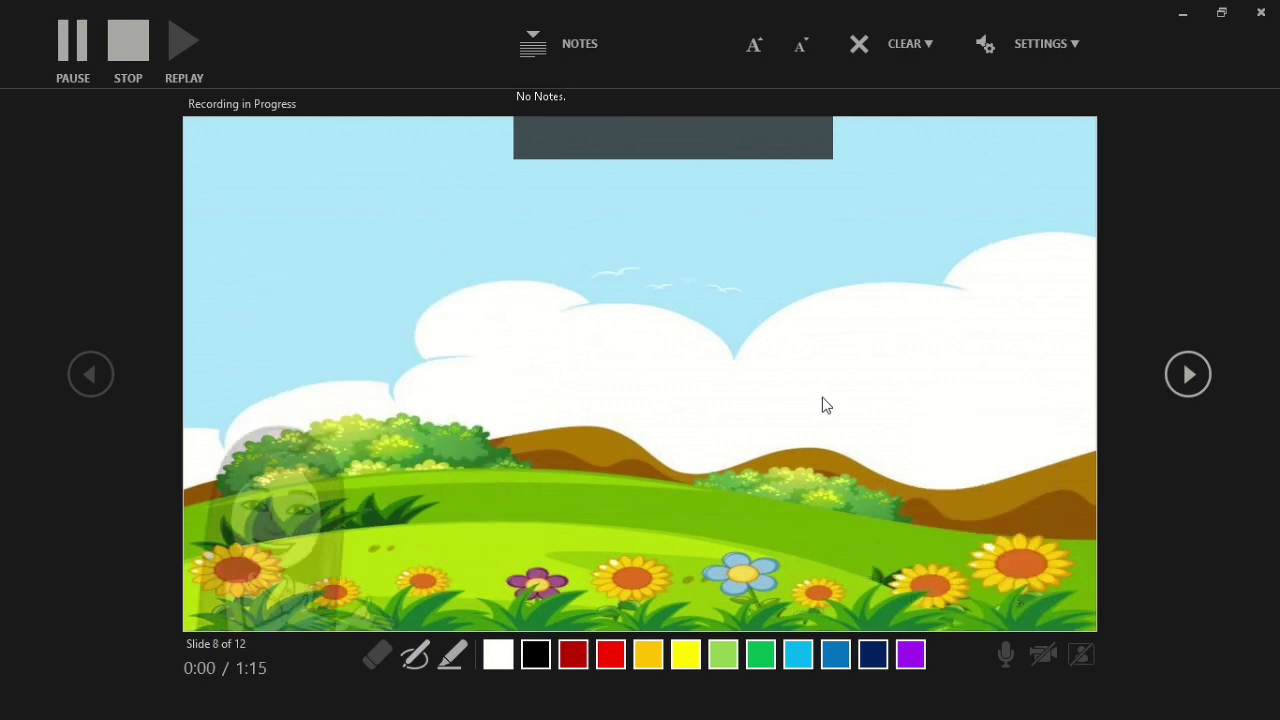
pyautogui.click(826, 404)
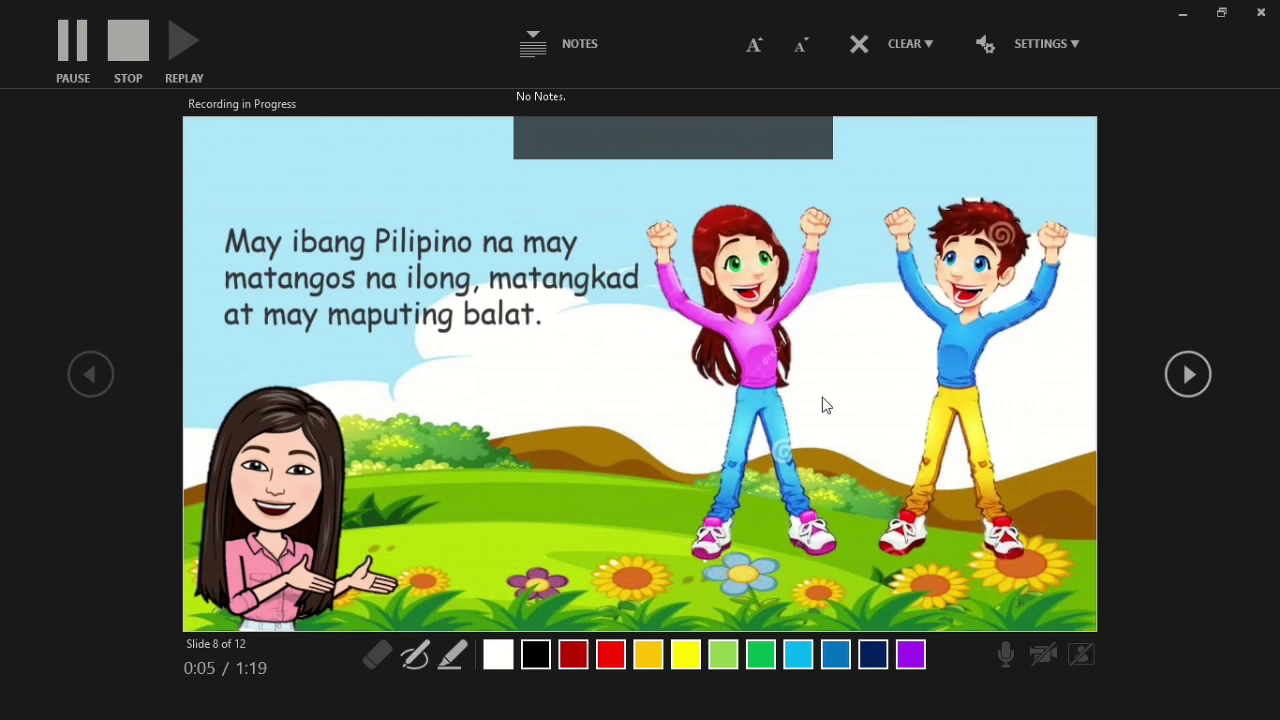
pyautogui.click(826, 404)
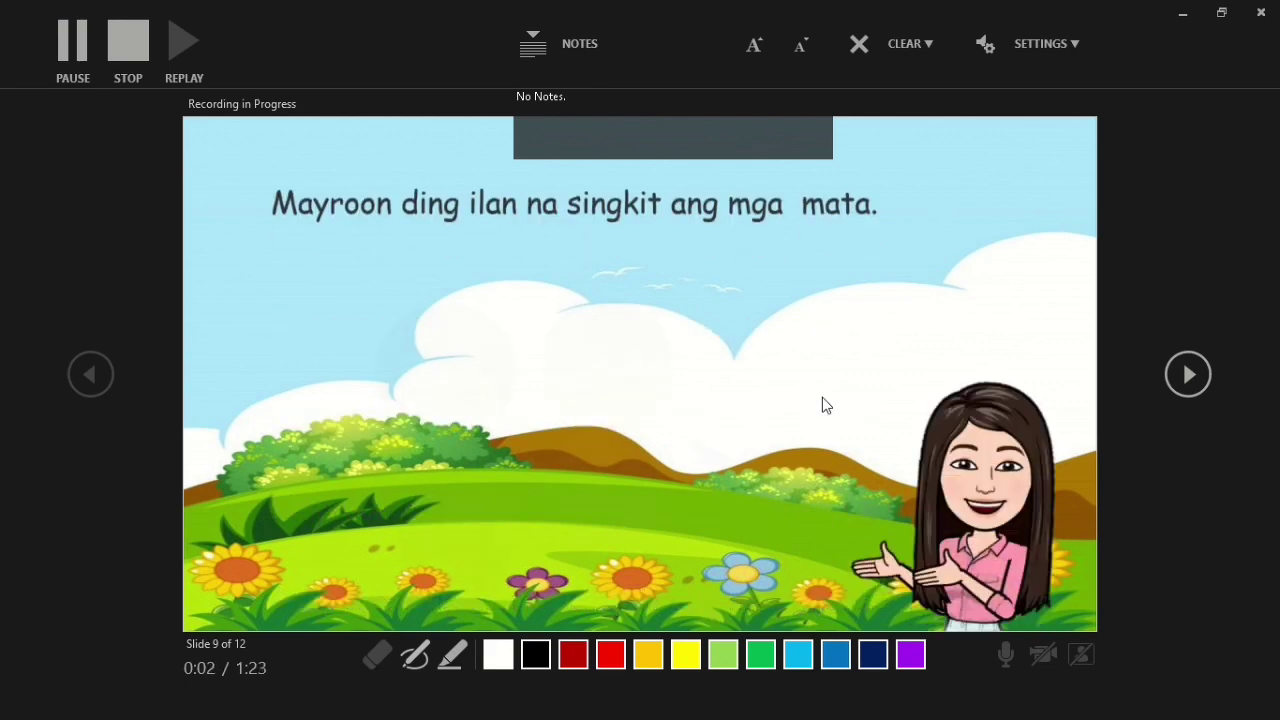
# Narrate slides 9–11 with the costume children and second caption, reach slide 12, and pause.
pyautogui.click(822, 397)
pyautogui.click(822, 397)
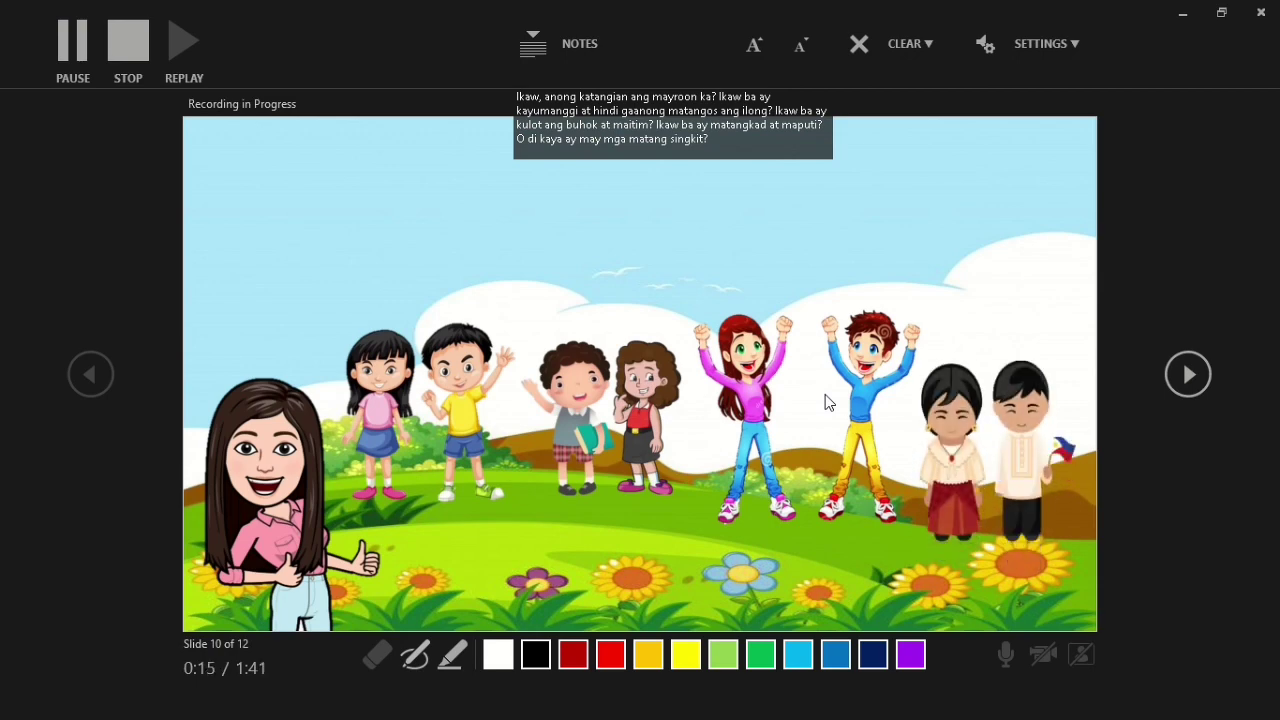
pyautogui.click(826, 402)
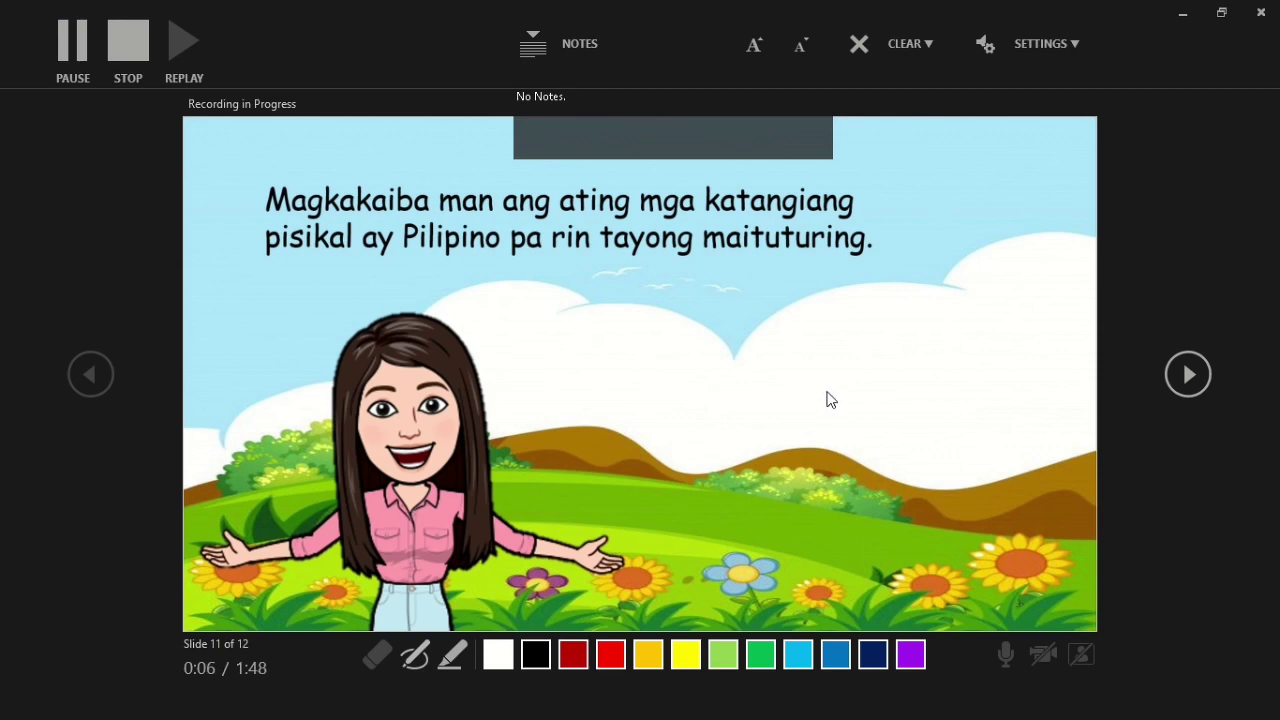
pyautogui.click(829, 400)
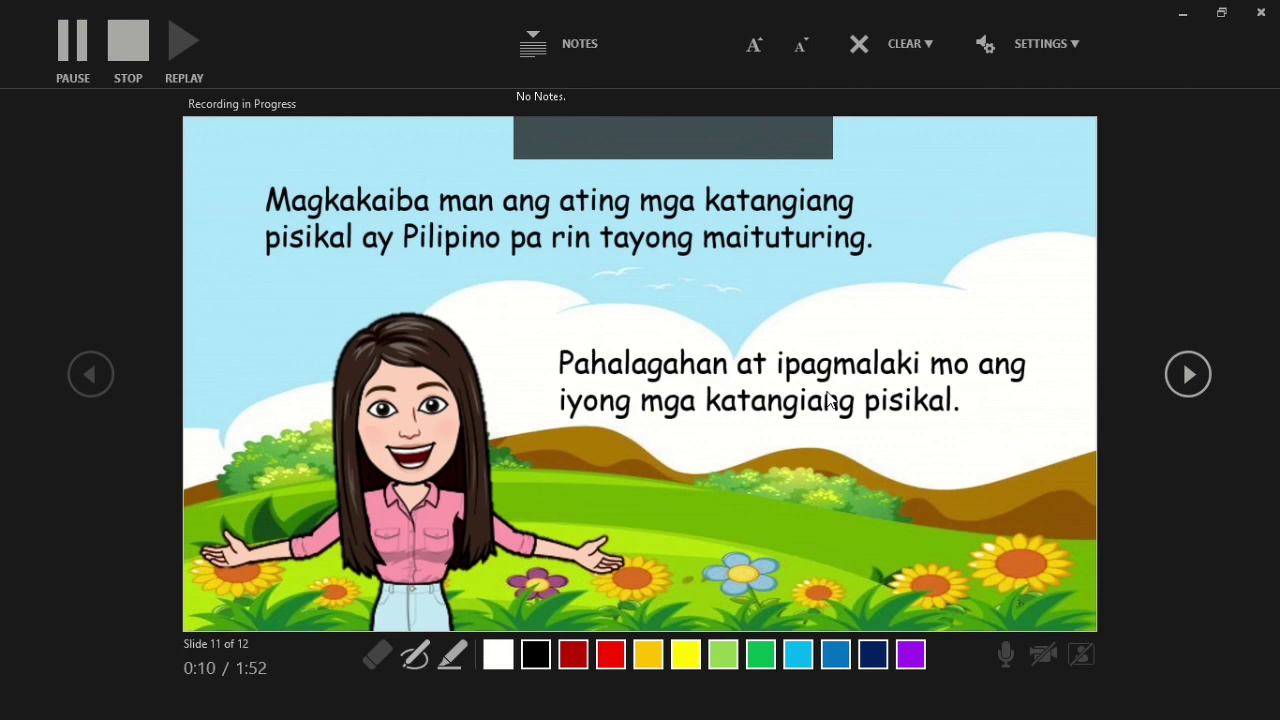
pyautogui.click(829, 400)
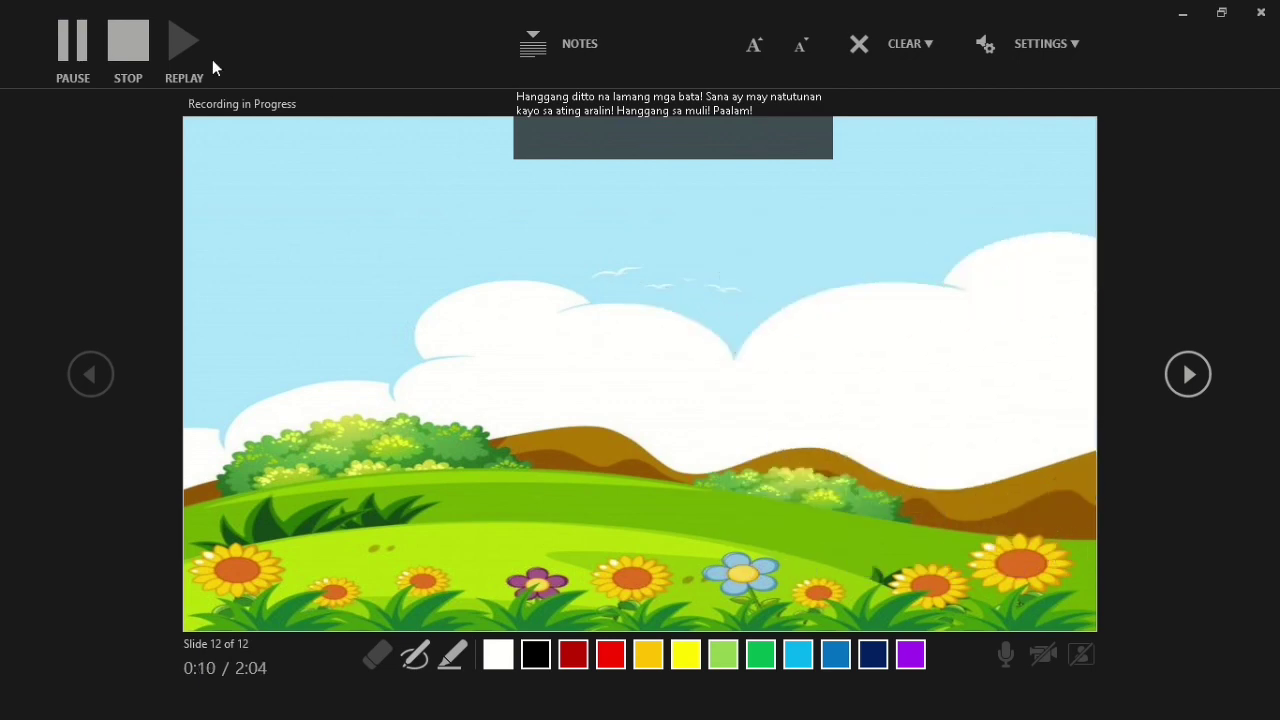
pyautogui.click(67, 66)
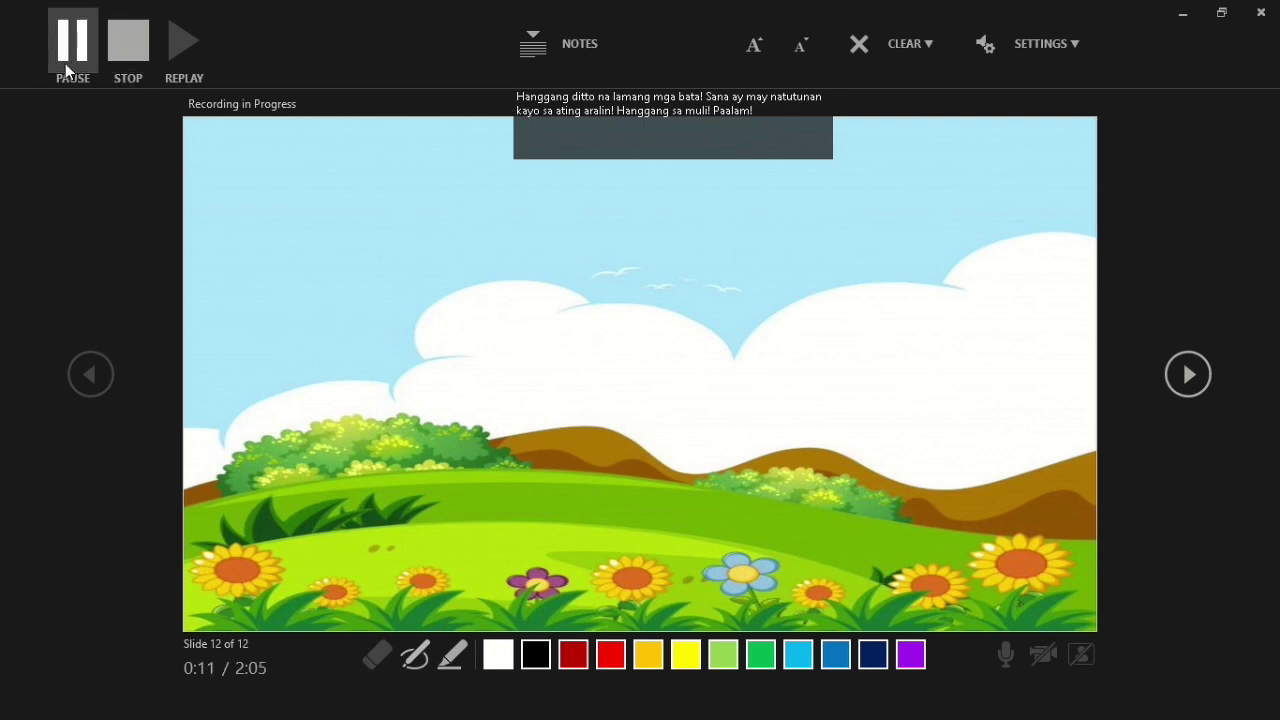
# Stop recording and export the deck to the Desktop as an MPEG-4 Video.
pyautogui.click(118, 52)
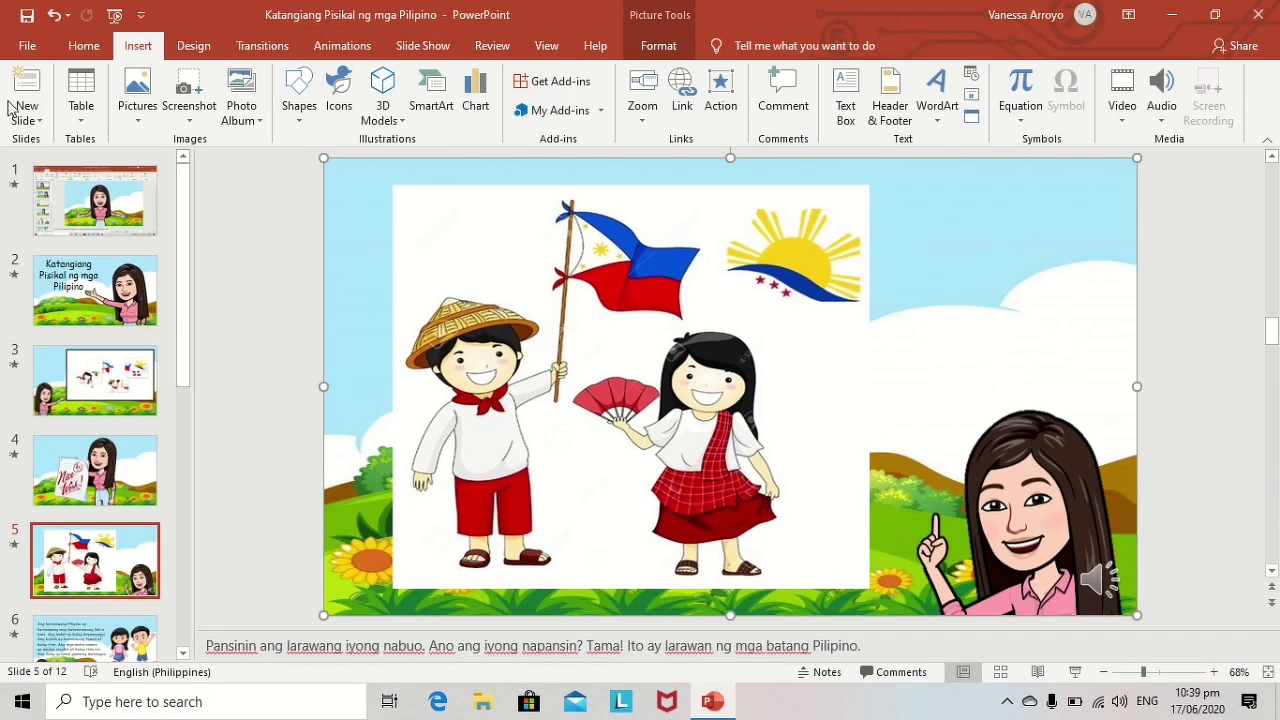
pyautogui.click(27, 45)
pyautogui.click(78, 300)
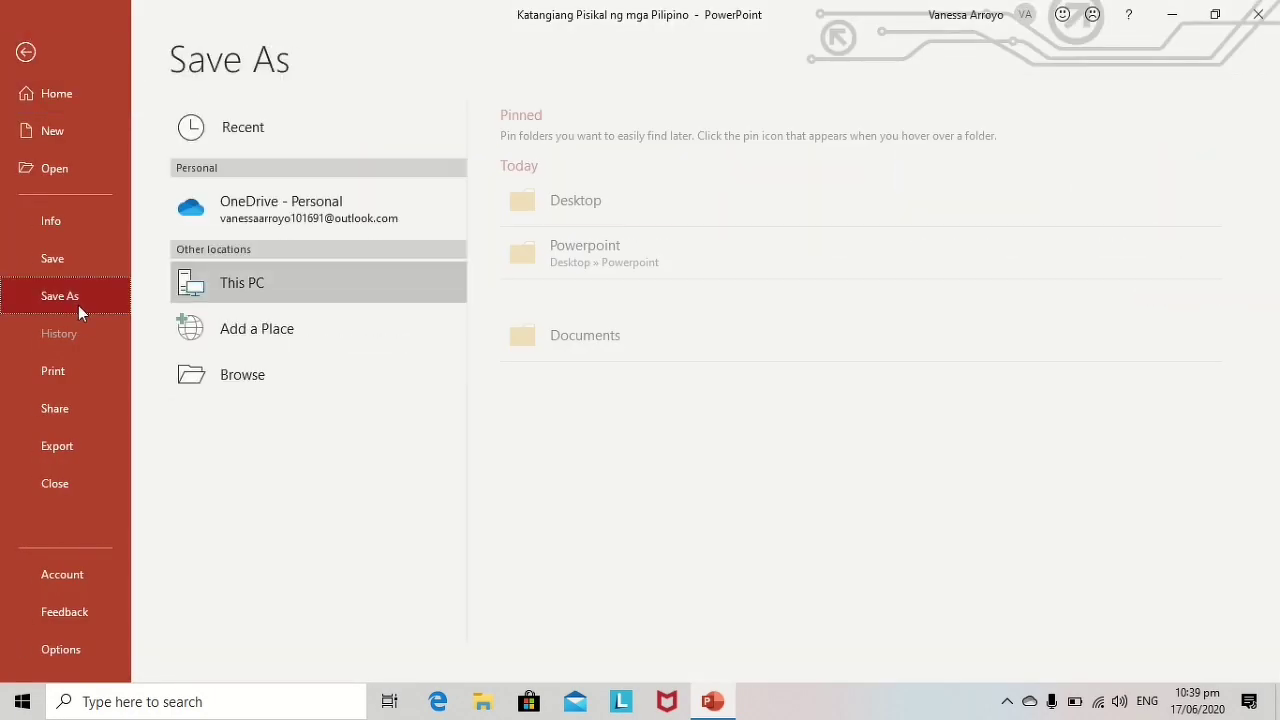
pyautogui.click(237, 384)
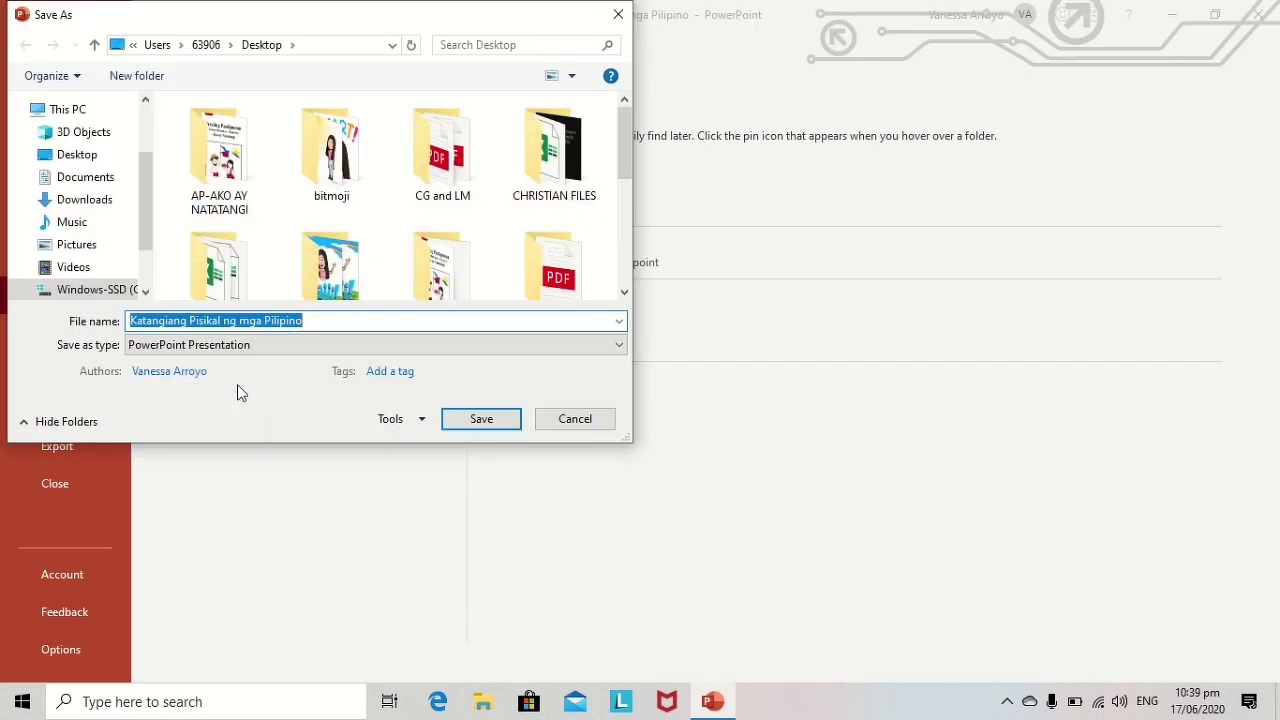
pyautogui.click(614, 345)
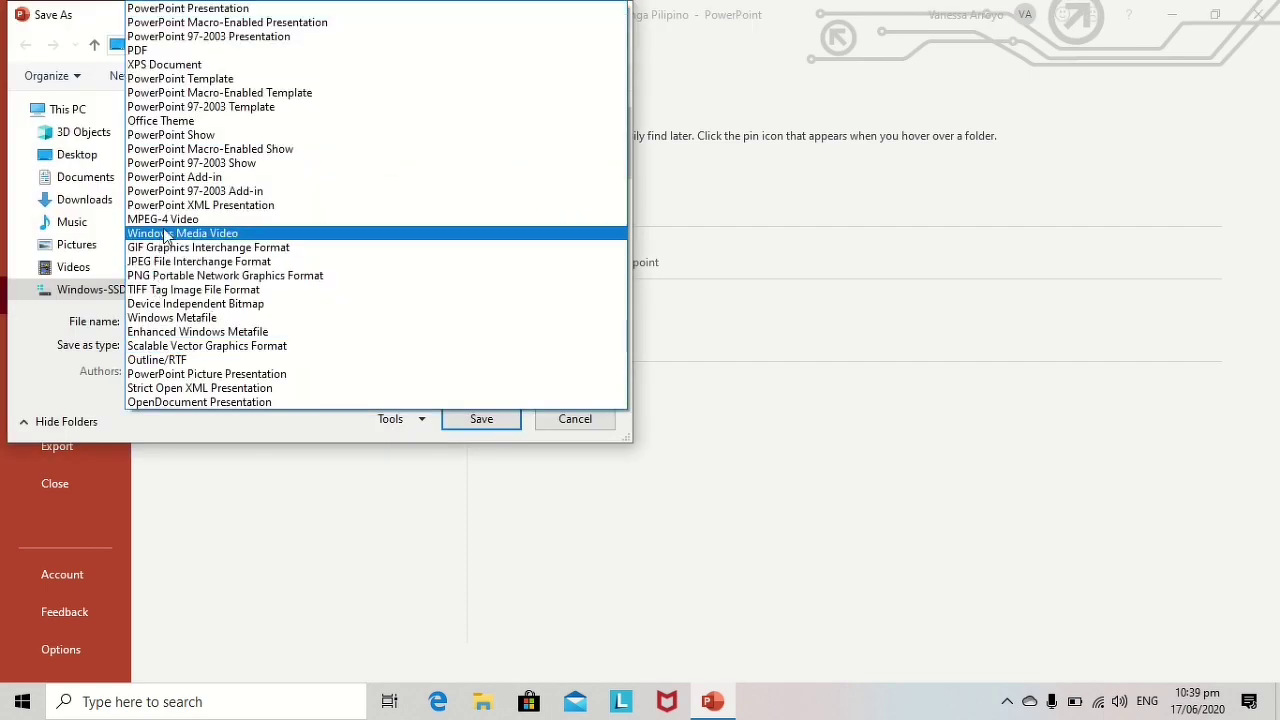
pyautogui.click(160, 219)
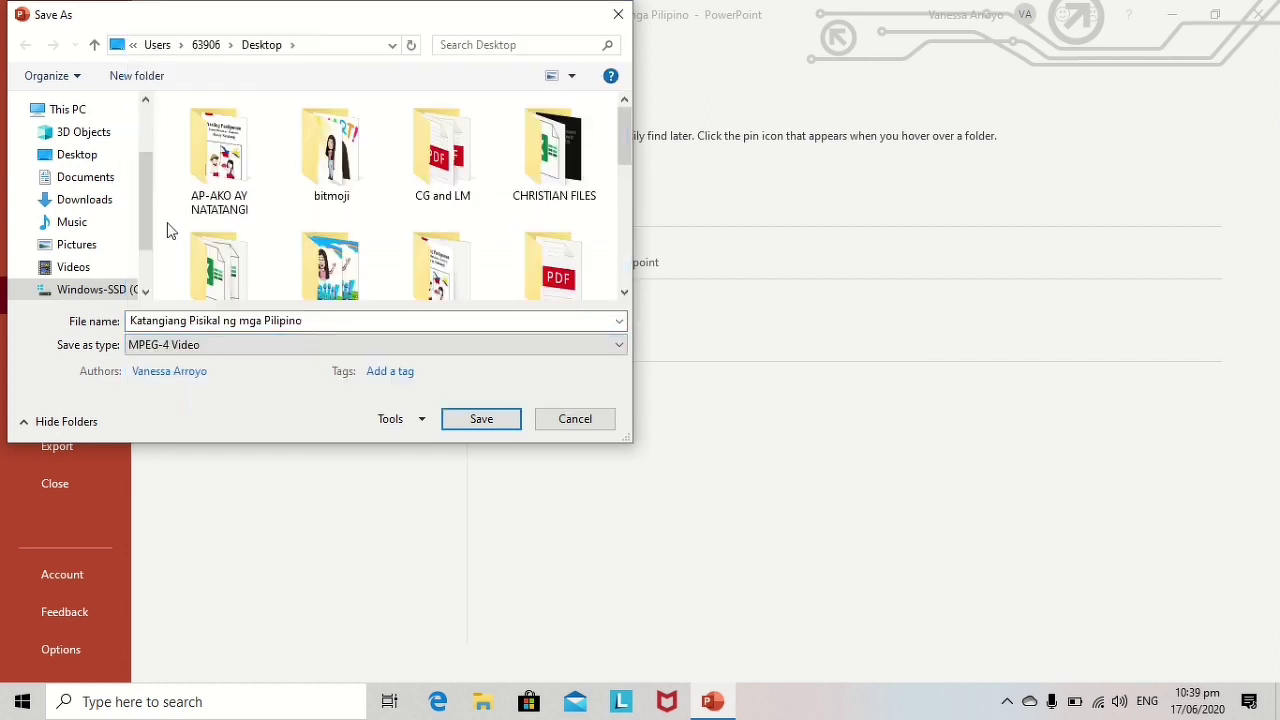
pyautogui.click(72, 155)
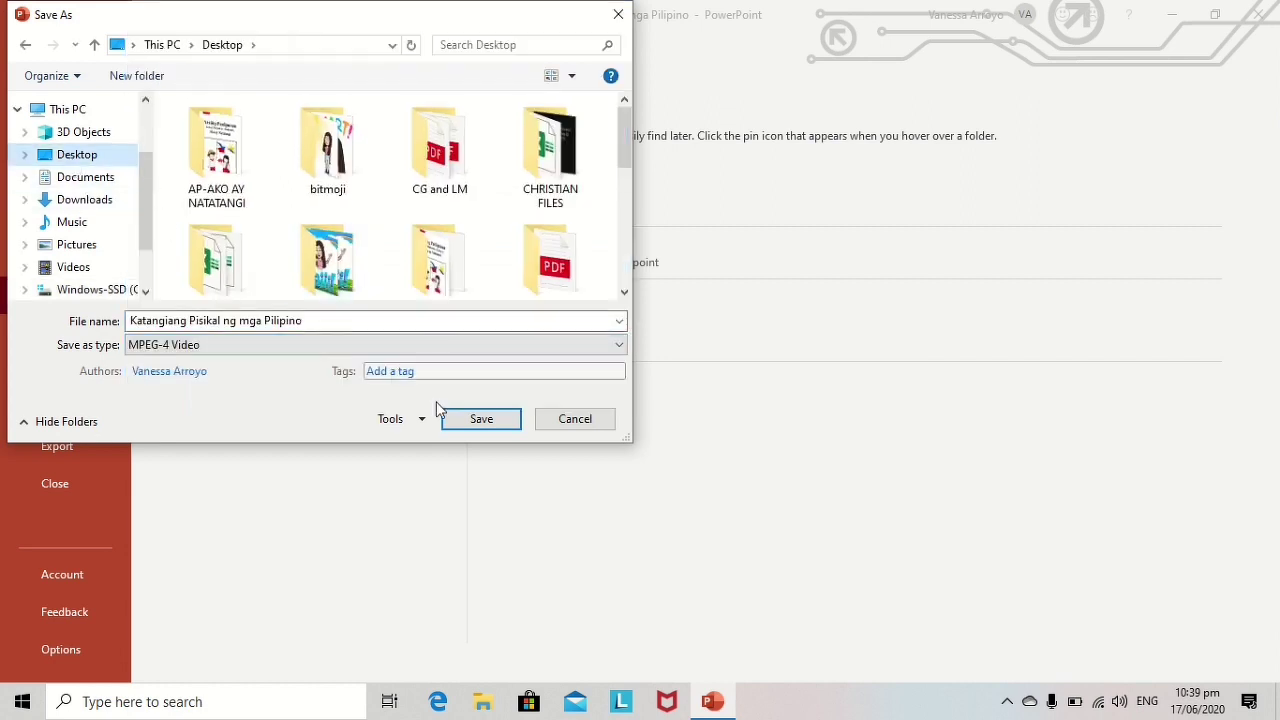
pyautogui.click(462, 426)
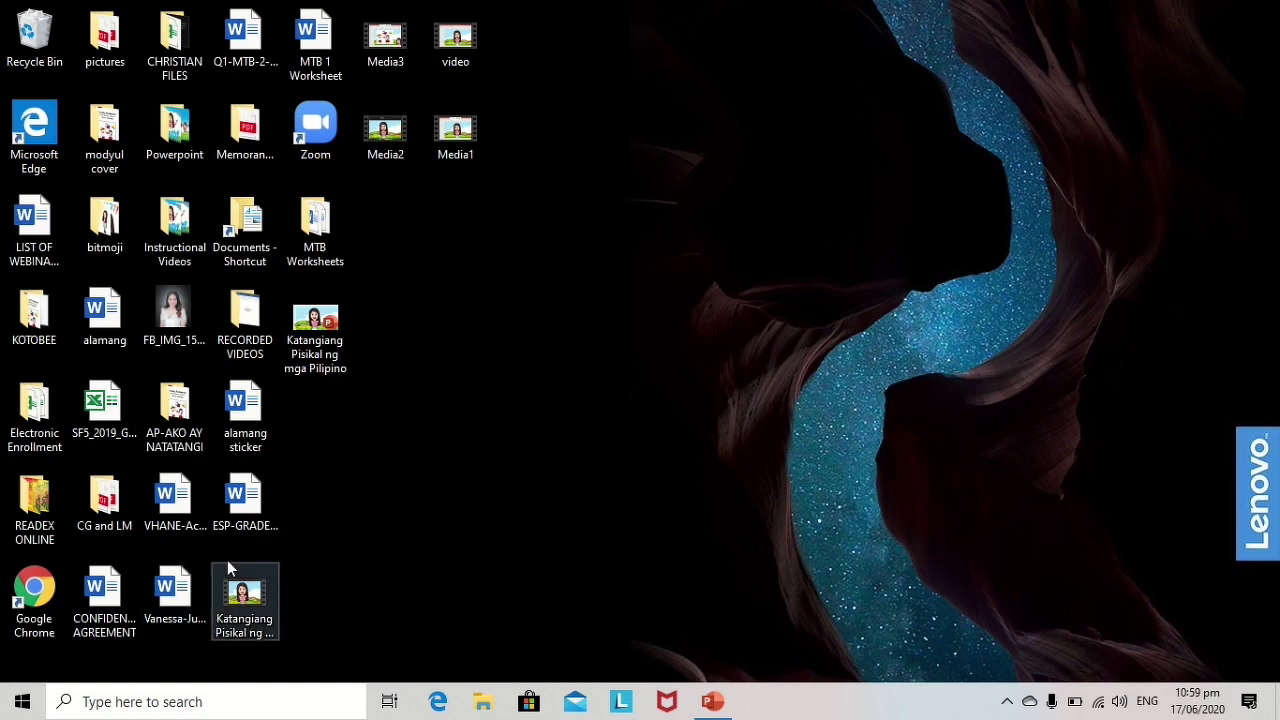
# Play 'Katangiang Pisikal ng mga Pilipino.mp4' from the desktop in Movies & TV.
pyautogui.click(246, 600)
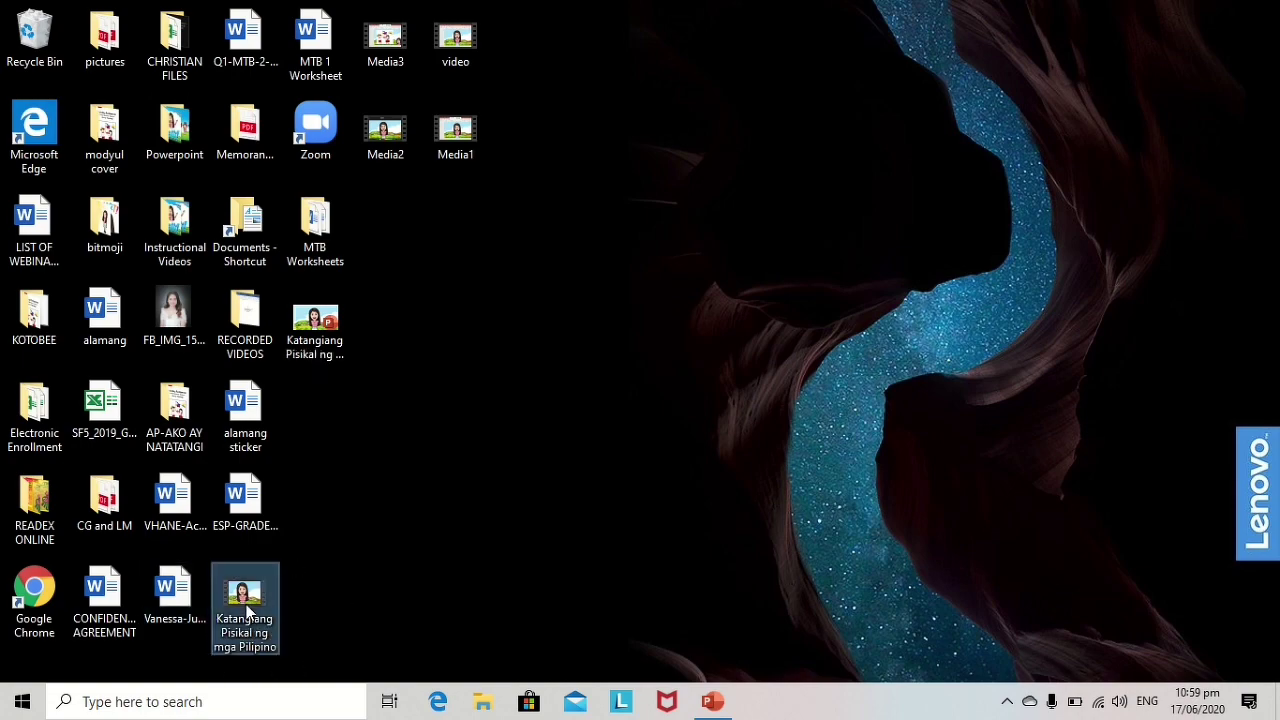
pyautogui.doubleClick(246, 606)
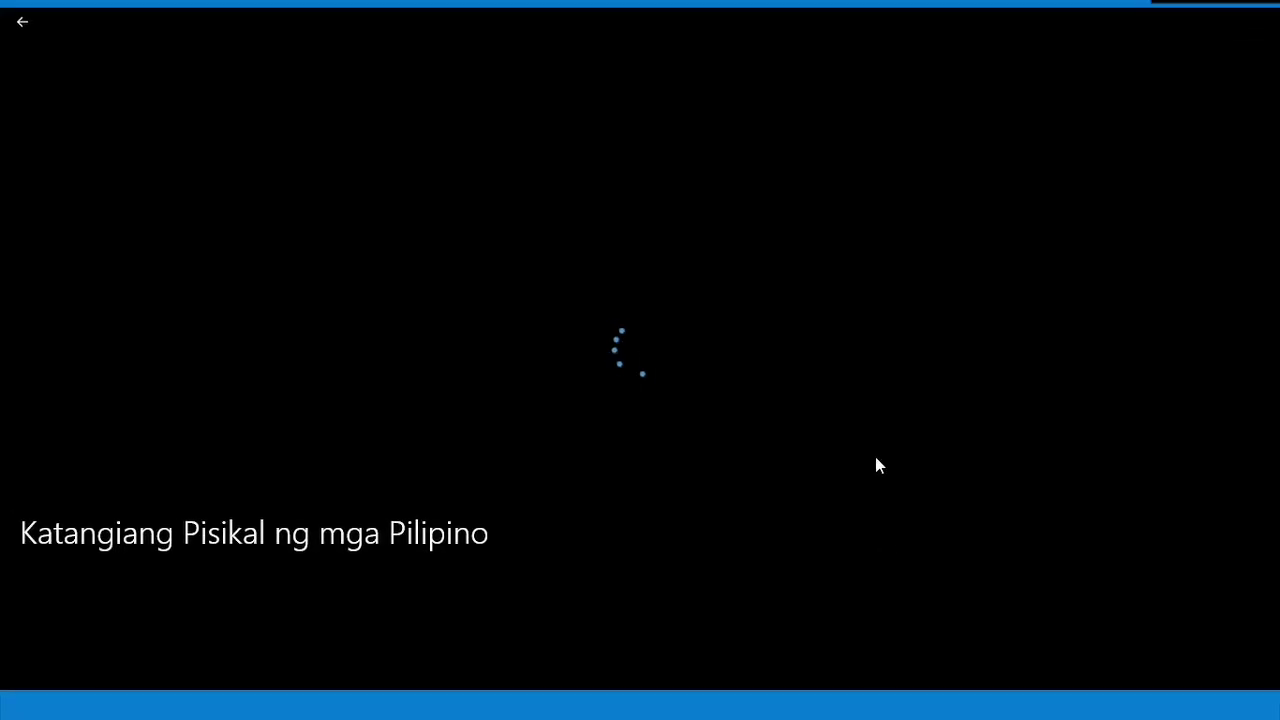